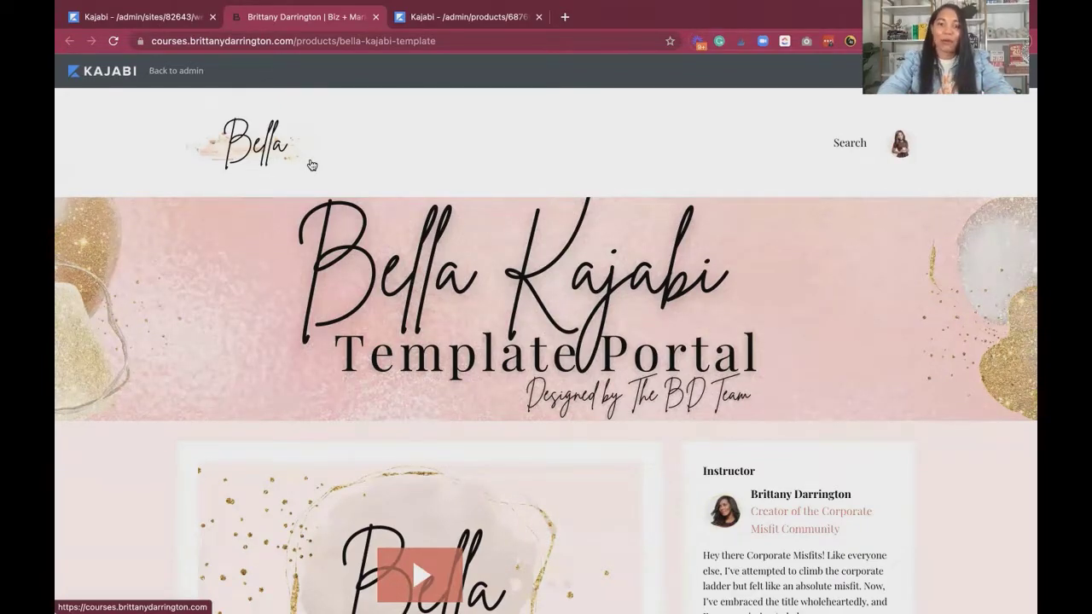
Open the "Kajabi Templates - Sales Funnel Pages" category of the Bella Kajabi Template course.
scroll(354, 309, "down", 2)
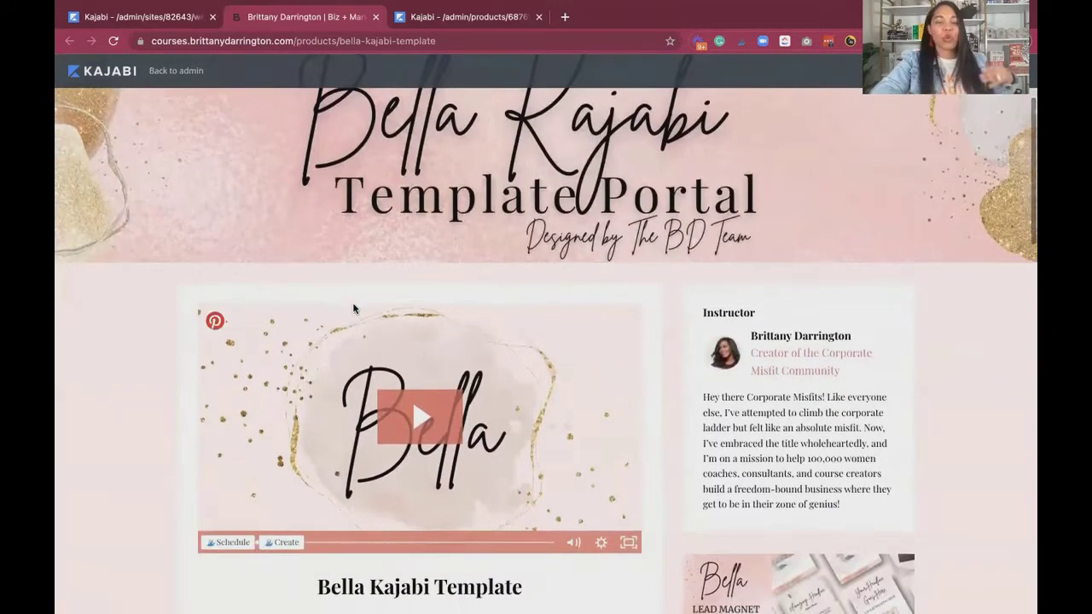
scroll(354, 309, "down", 4)
scroll(354, 308, "down", 2)
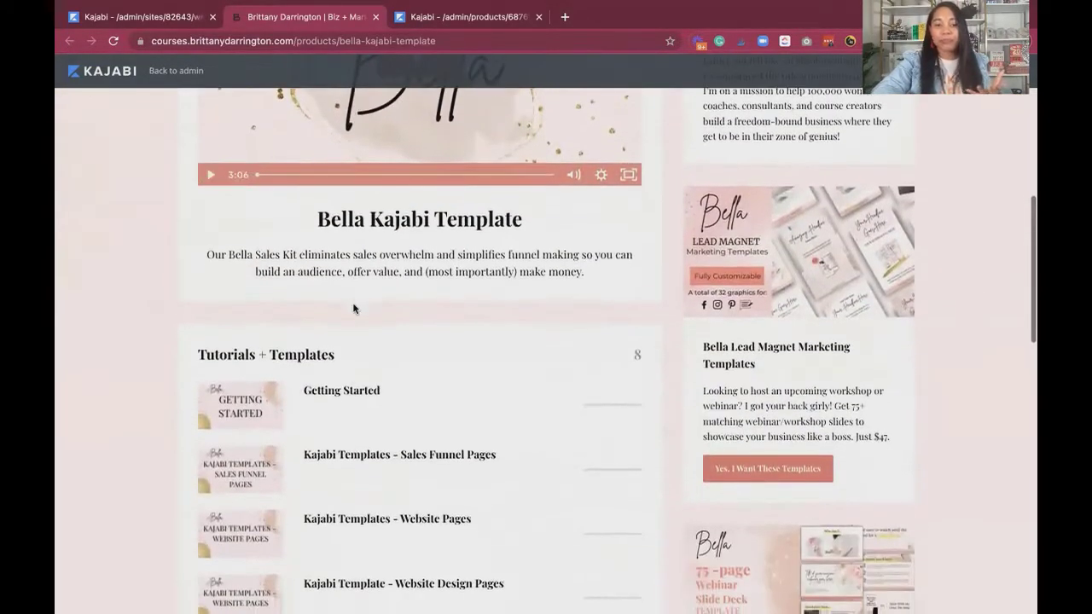
scroll(356, 421, "down", 2)
left_click(356, 380)
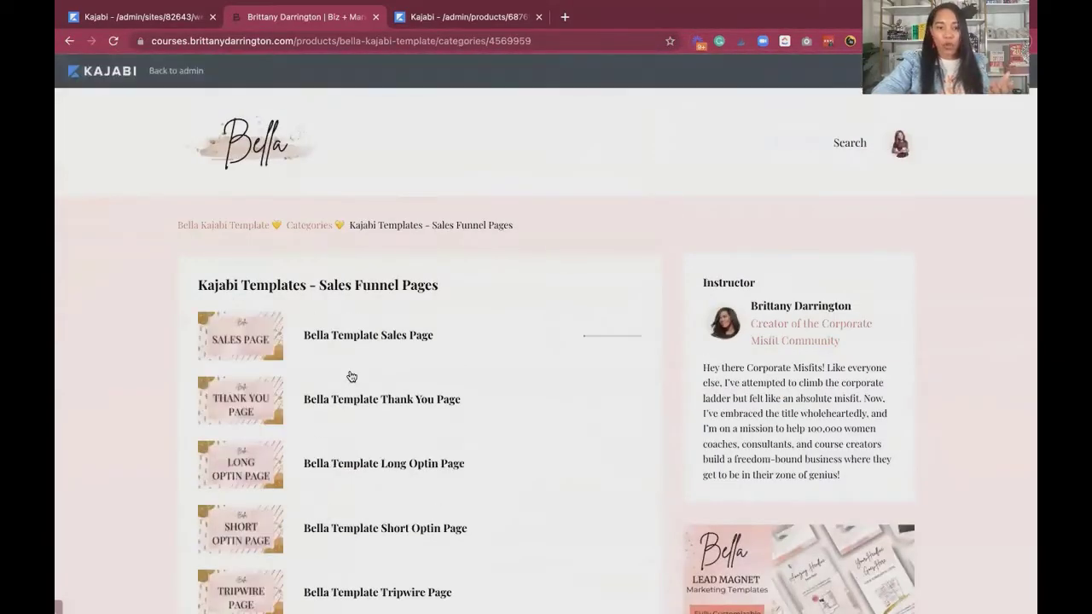
Look through the list of Bella sales funnel page templates, from the sales page to the waitlist page.
scroll(353, 341, "down", 2)
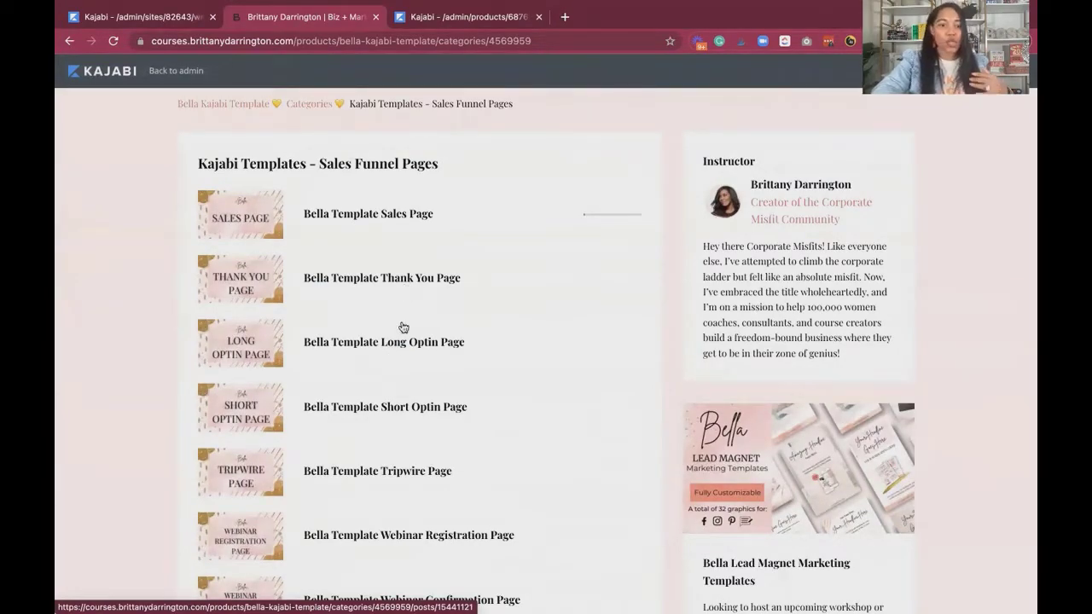
scroll(430, 437, "down", 2)
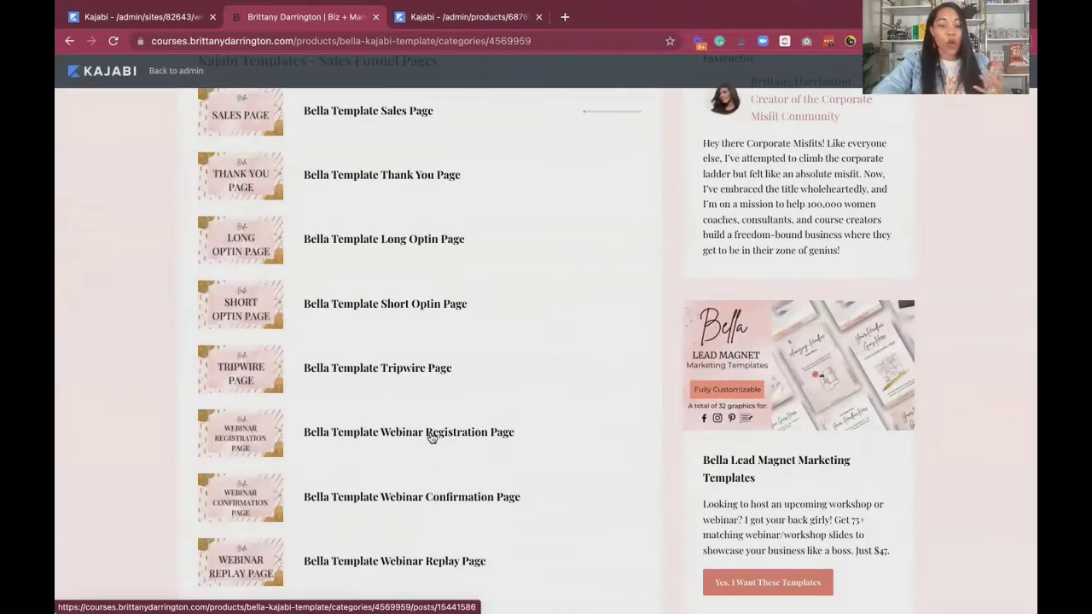
scroll(431, 442, "down", 5)
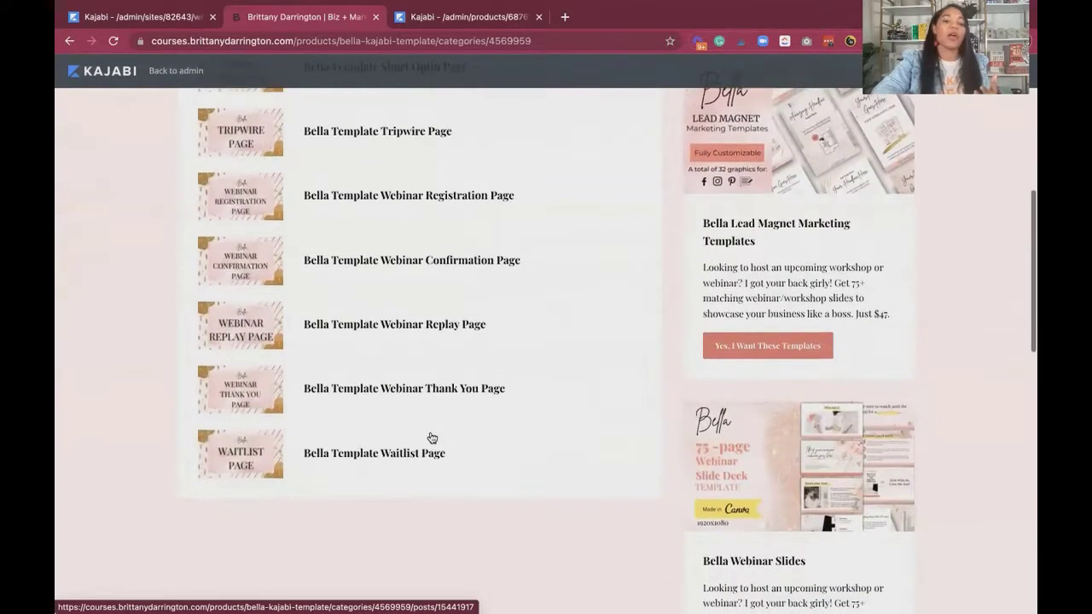
scroll(432, 437, "up", 7)
scroll(431, 437, "up", 3)
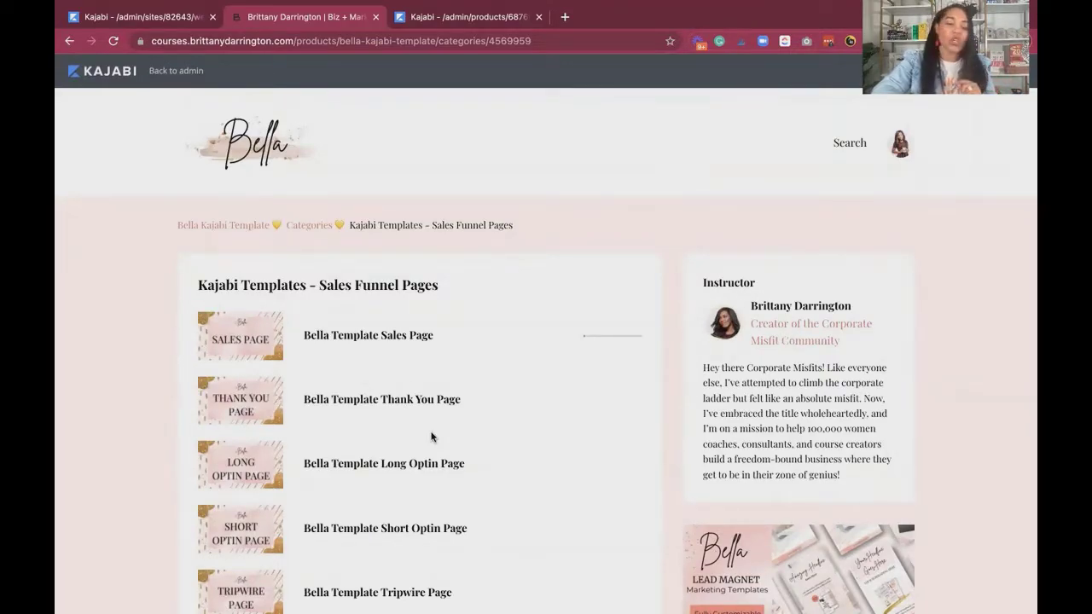
scroll(415, 439, "down", 2)
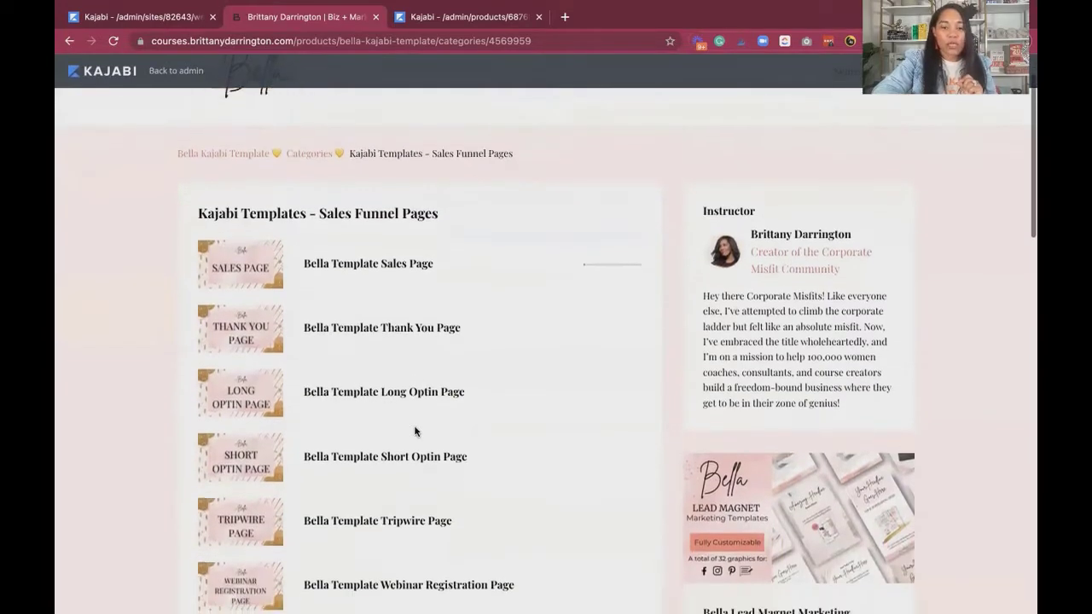
scroll(414, 431, "down", 5)
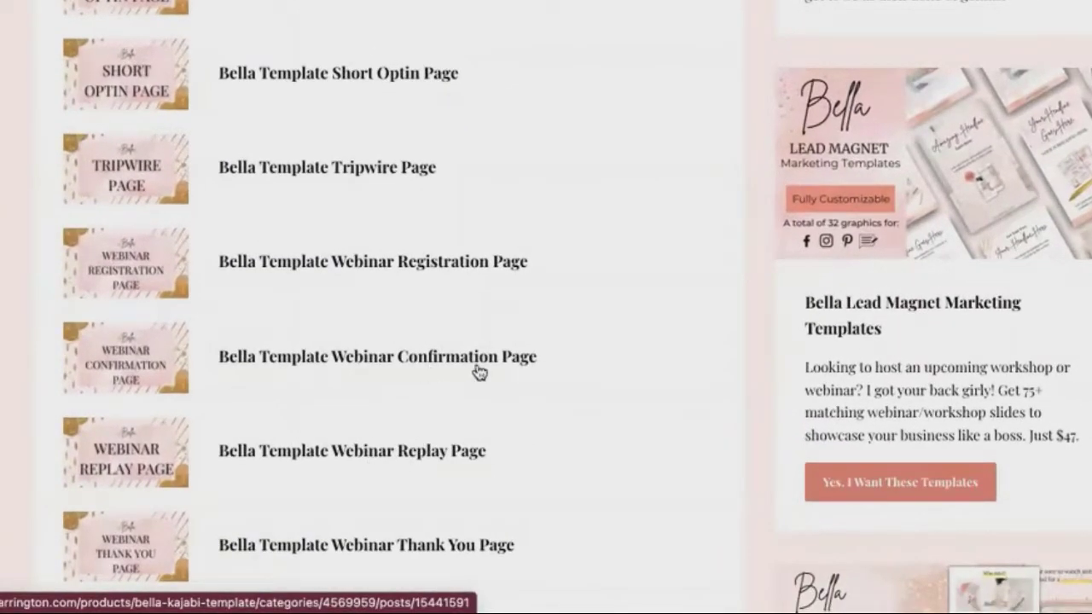
scroll(523, 361, "down", 3)
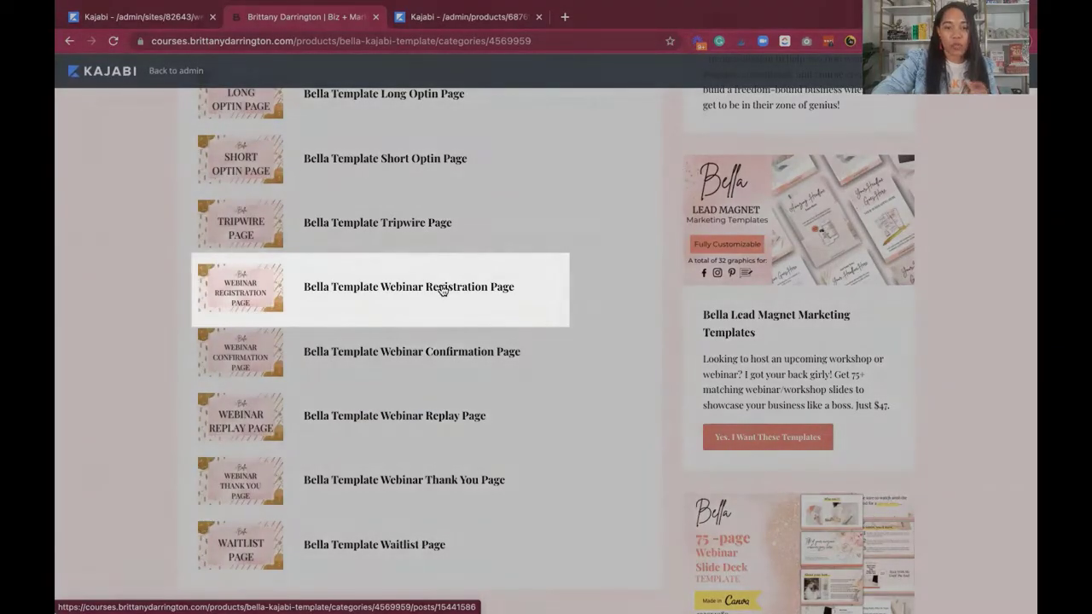
Open the Bella Template Webinar Registration Page lesson and download Bella_Template_Webinar_Registration_Page.zip.
left_click(443, 290)
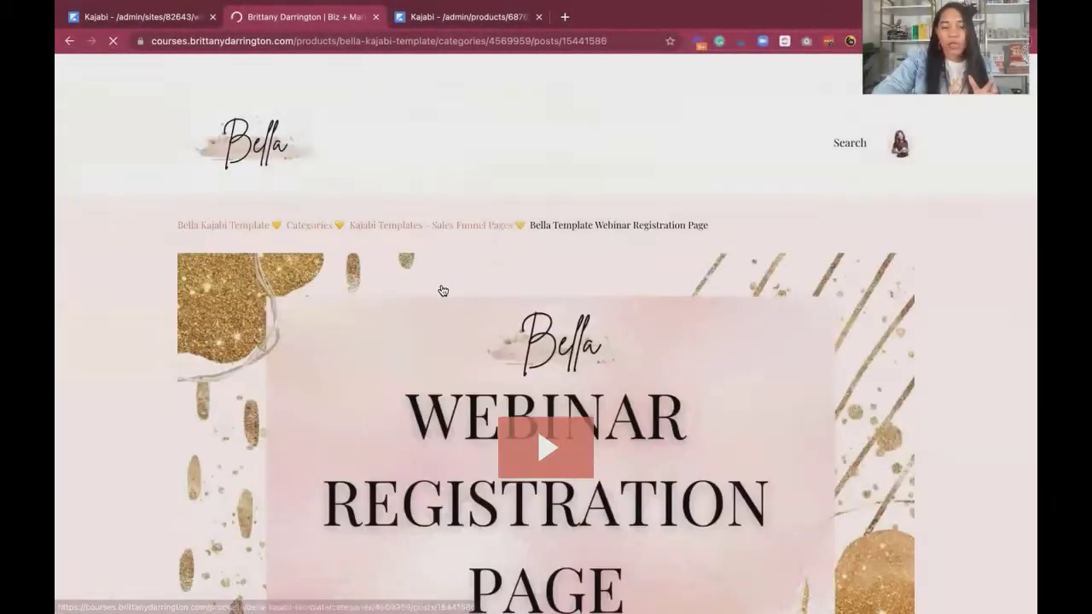
scroll(441, 290, "down", 5)
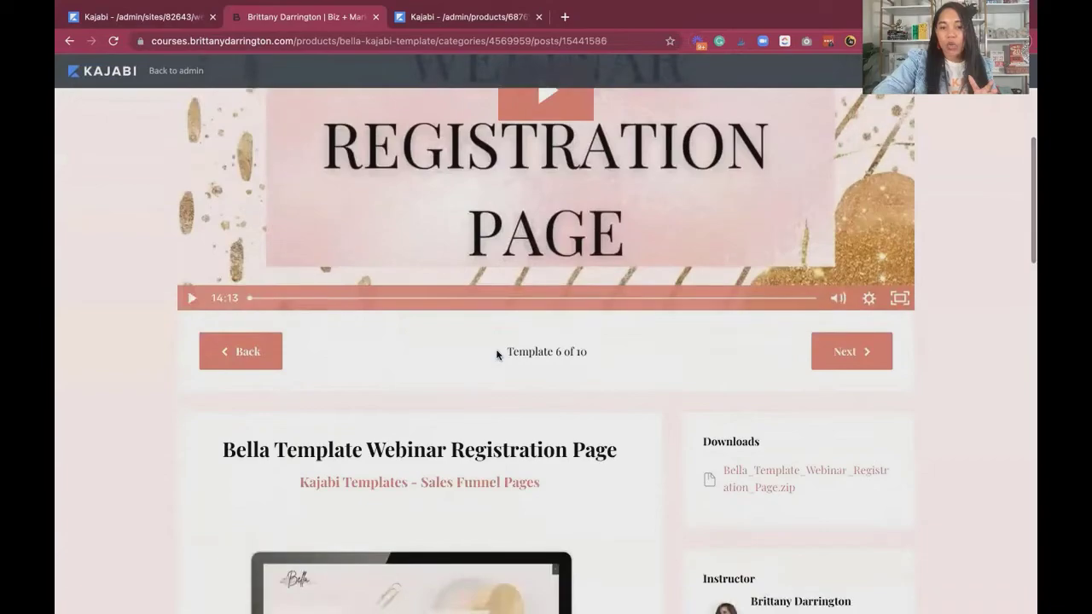
scroll(497, 355, "down", 2)
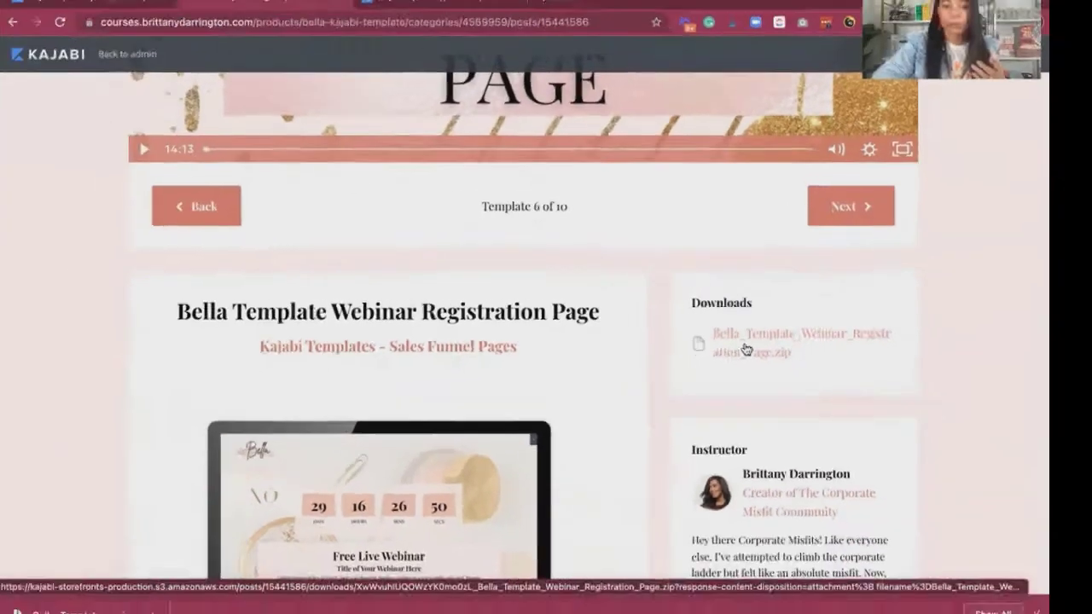
left_click(699, 367)
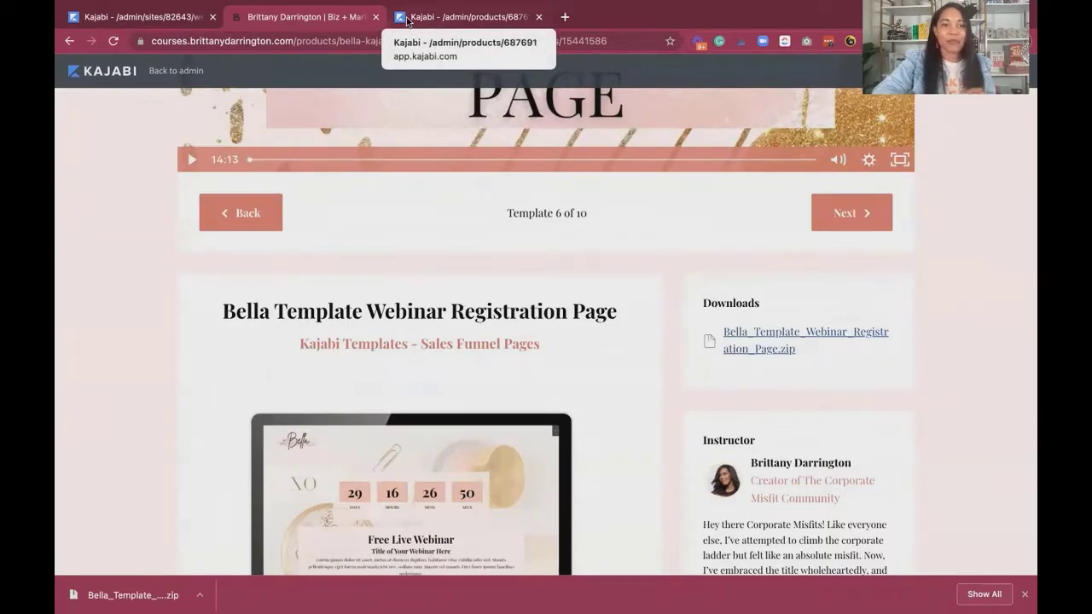
In the Kajabi site admin, upload Bella_Template_Webinar_Registration_Page.zip as a landing page theme and look over the page in the editor.
left_click(168, 18)
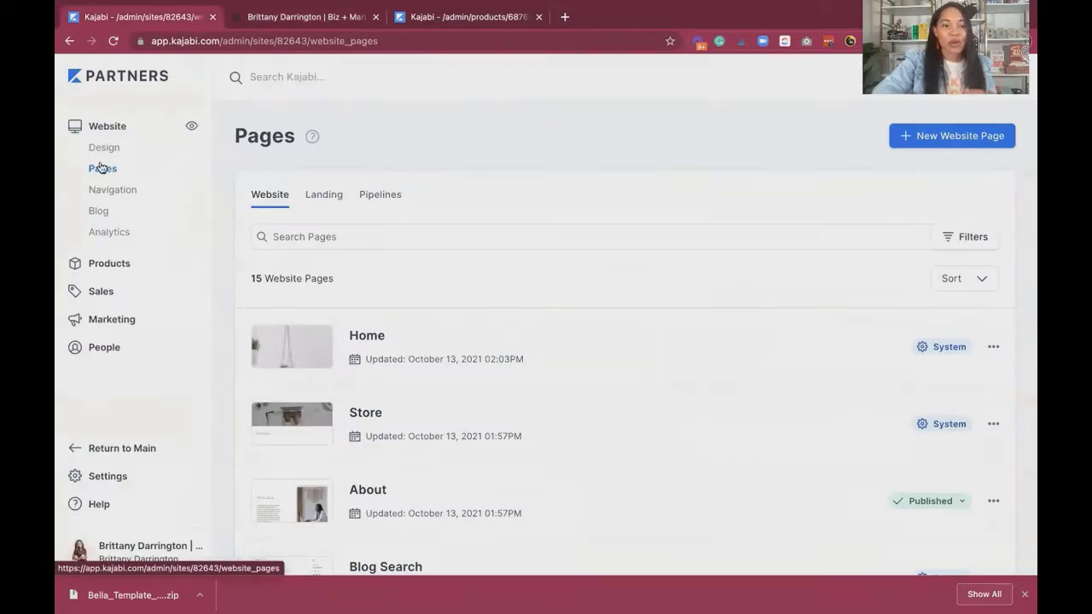
left_click(323, 201)
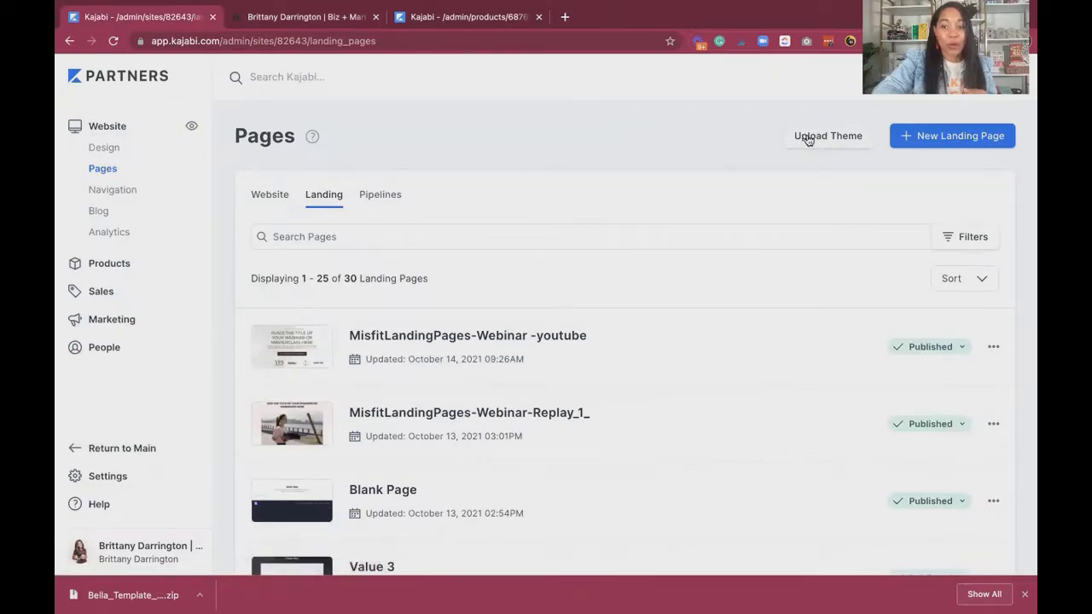
left_click(810, 139)
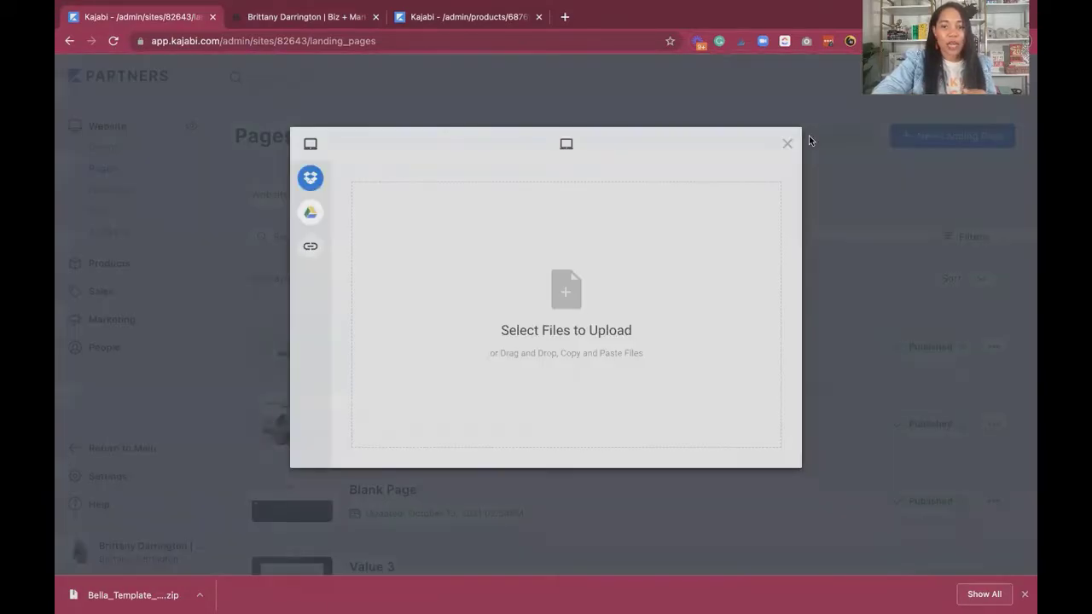
left_click_drag(120, 593, 514, 355)
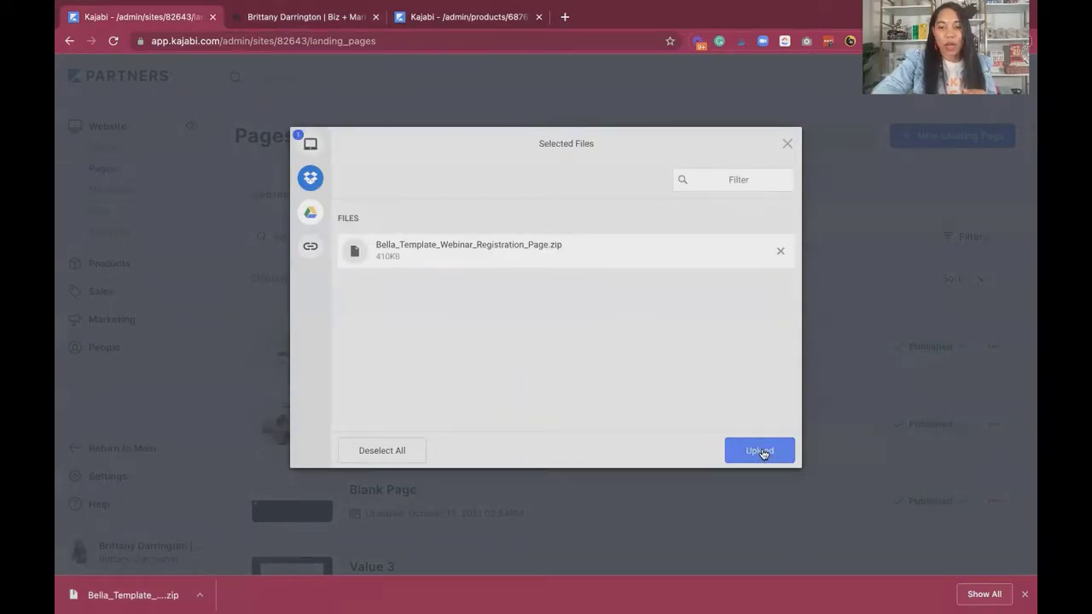
left_click(762, 452)
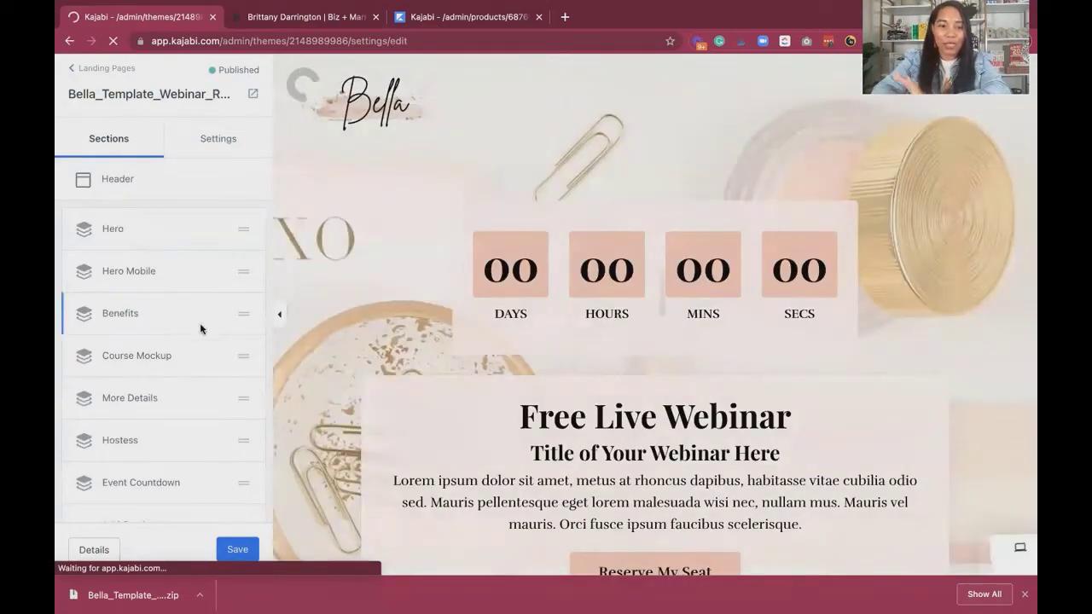
scroll(412, 408, "down", 20)
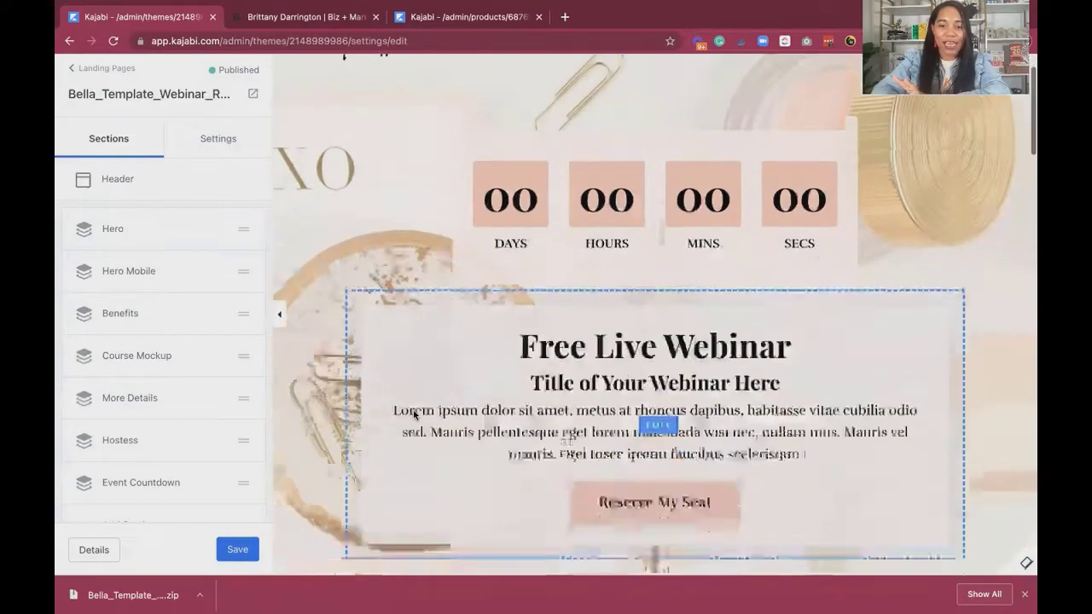
scroll(413, 414, "down", 10)
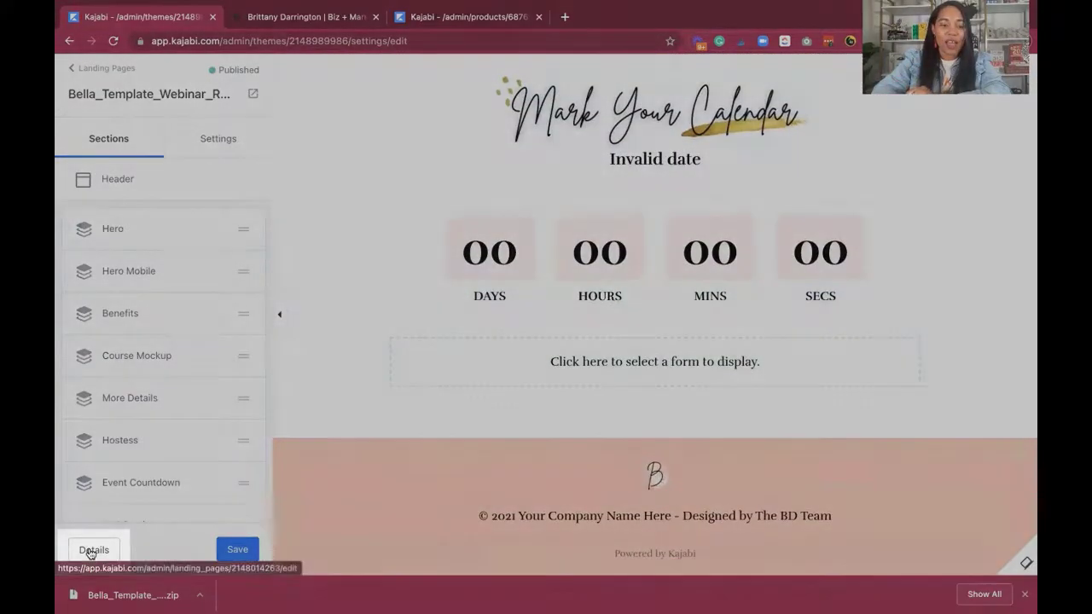
Change the uploaded landing page's title to "Testing - Webinar_Registration_Page", save it and return to the landing pages list.
left_click(92, 551)
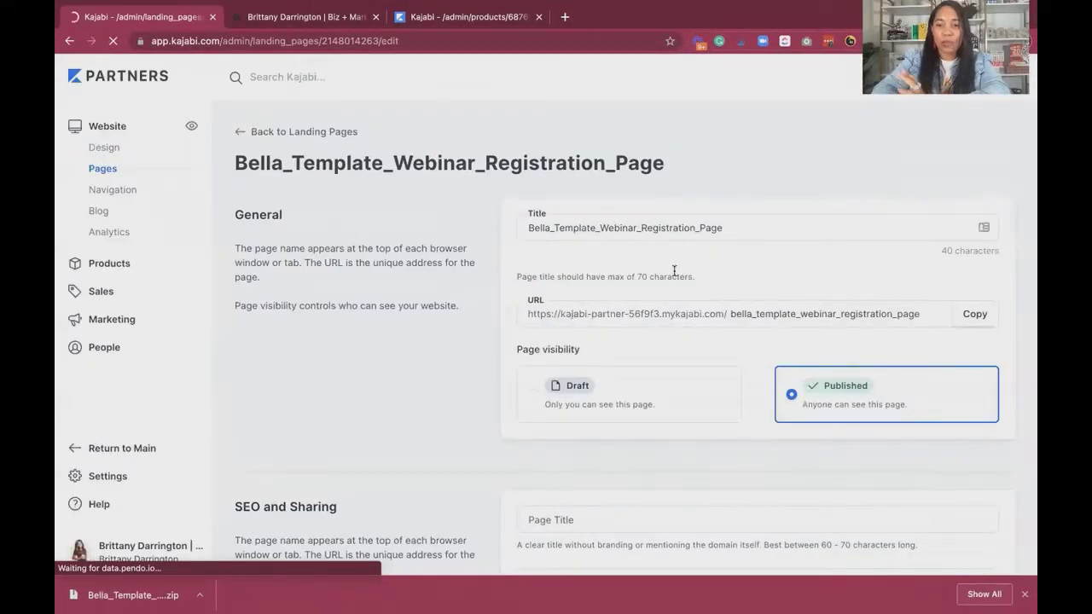
left_click(723, 228)
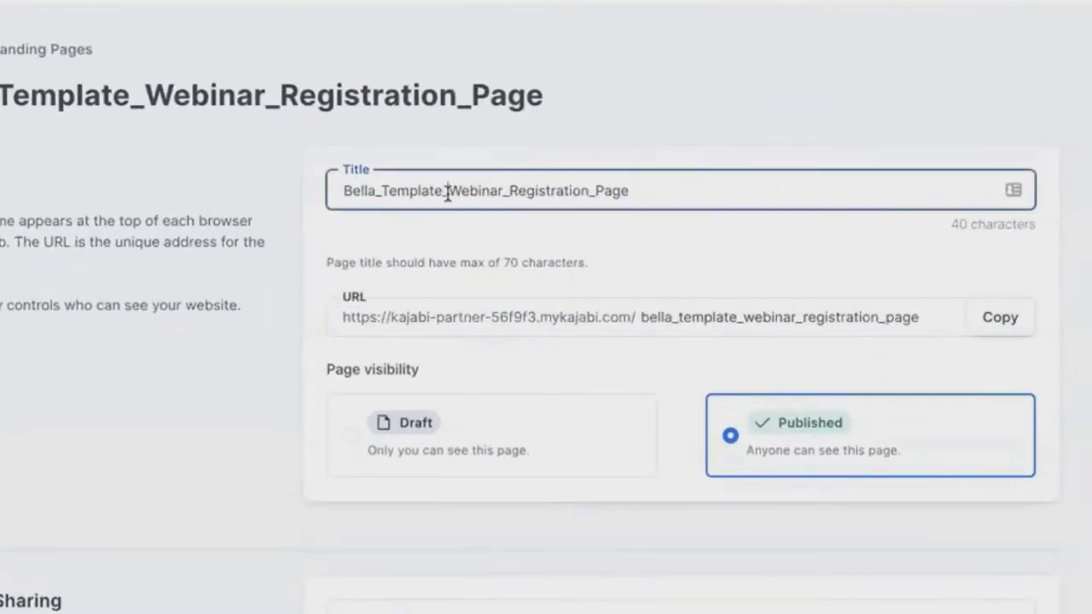
left_click_drag(447, 192, 328, 191)
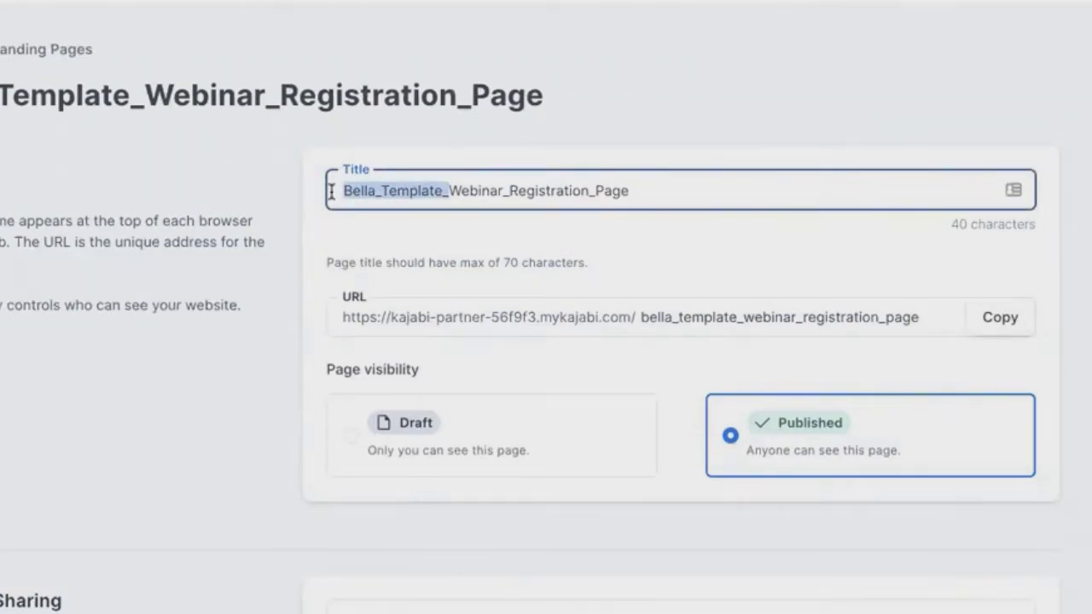
type("Testing -")
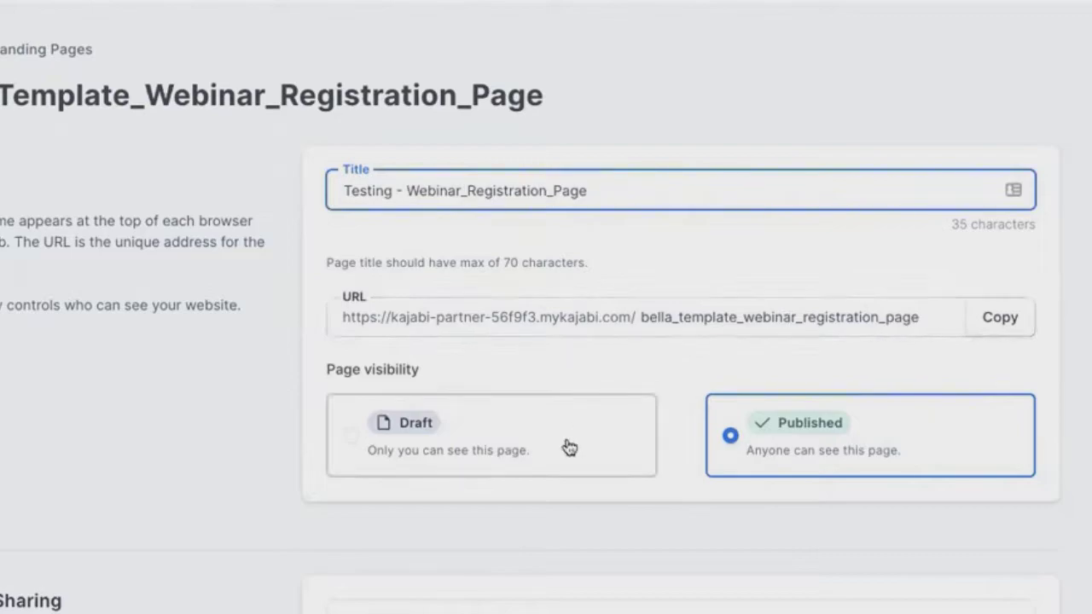
scroll(568, 446, "down", 1)
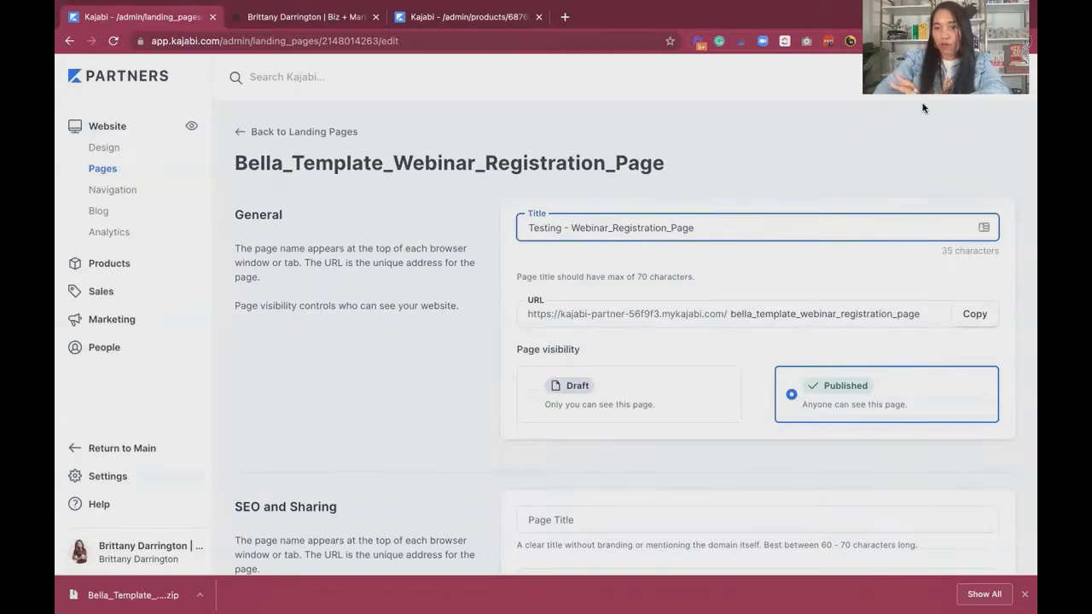
scroll(815, 232, "down", 4)
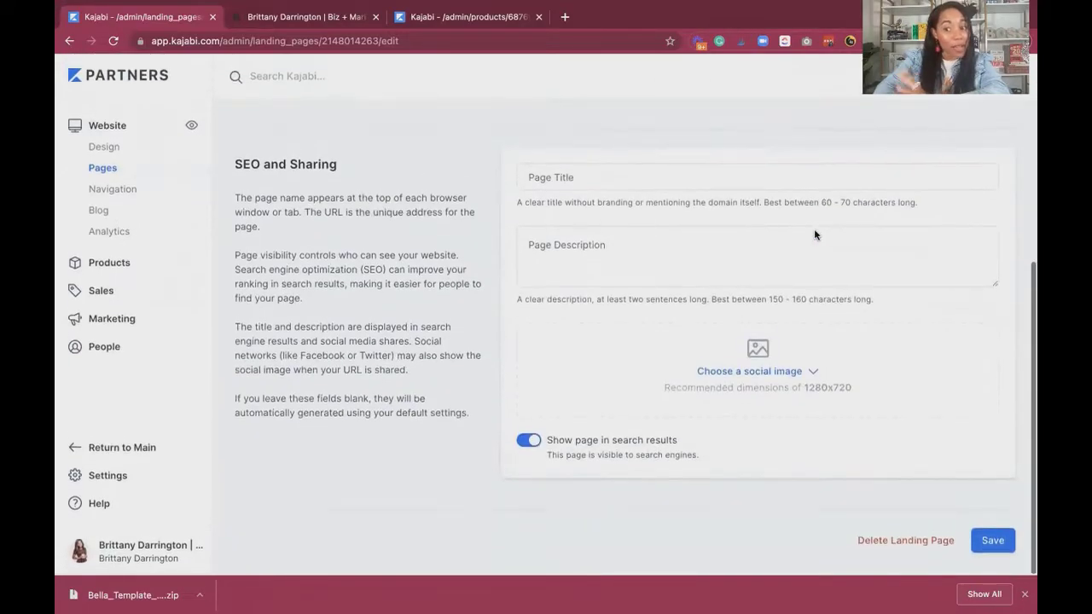
left_click(1008, 538)
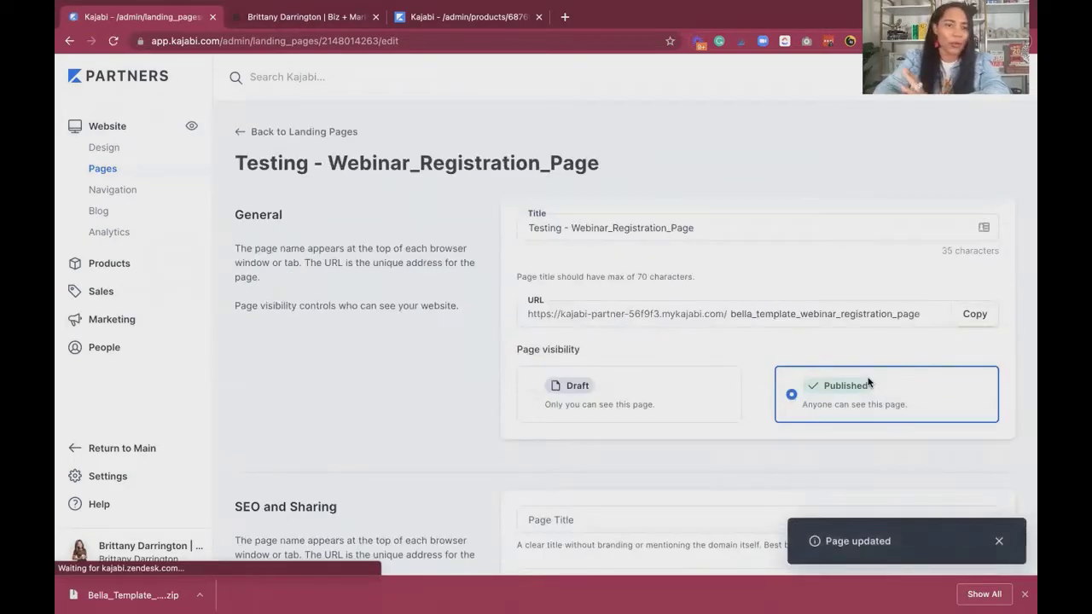
left_click(265, 135)
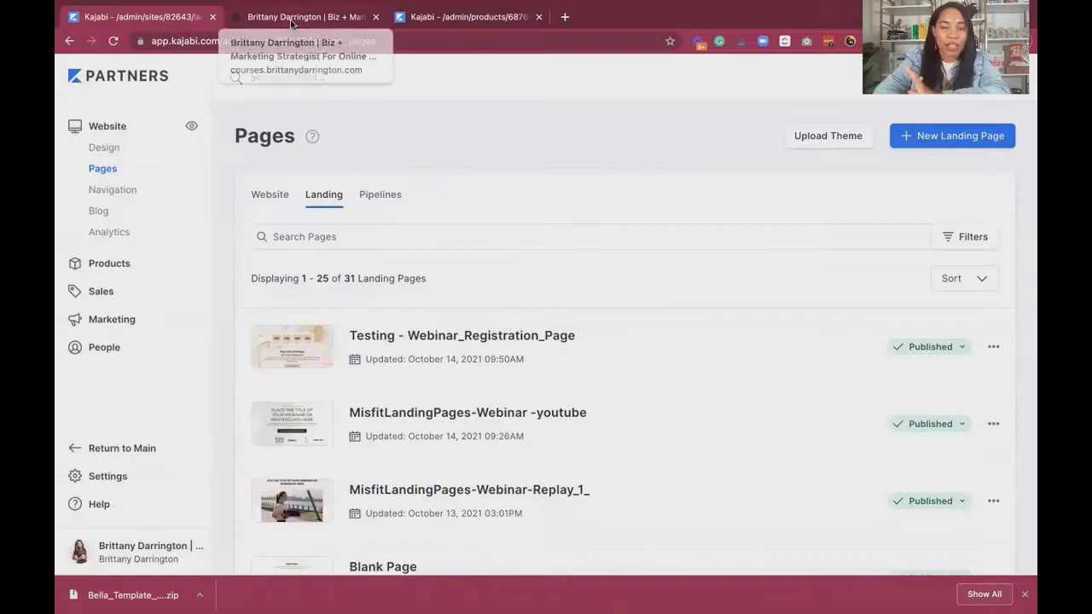
Switch to the course portal, open the Bella Template Webinar Thank You Page lesson and download Bella_Template_WEbinar_Thank_you_page.zip.
left_click(290, 23)
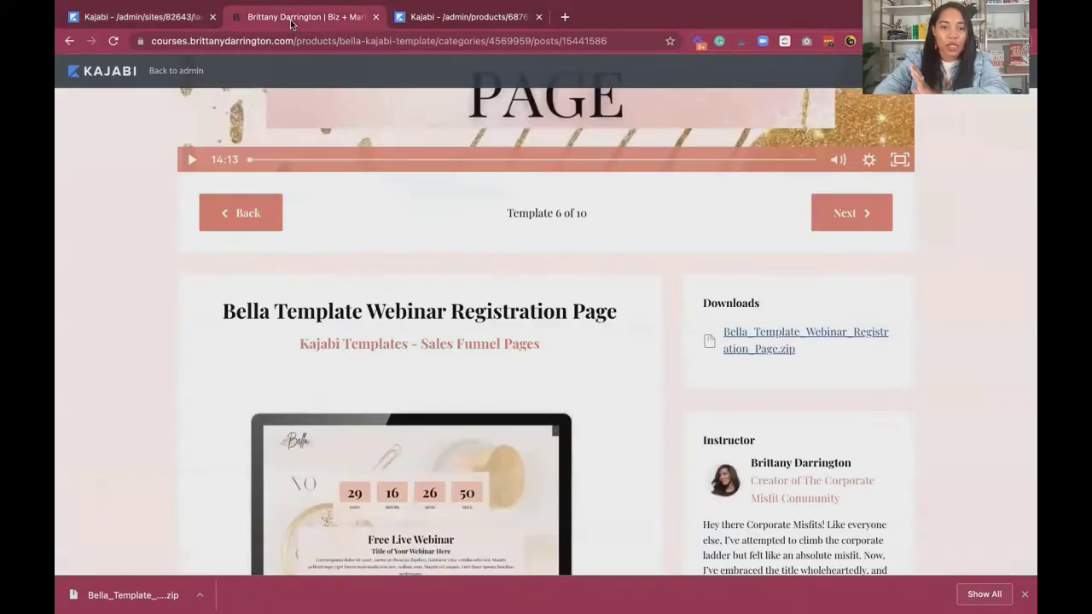
scroll(377, 266, "up", 6)
scroll(377, 266, "down", 11)
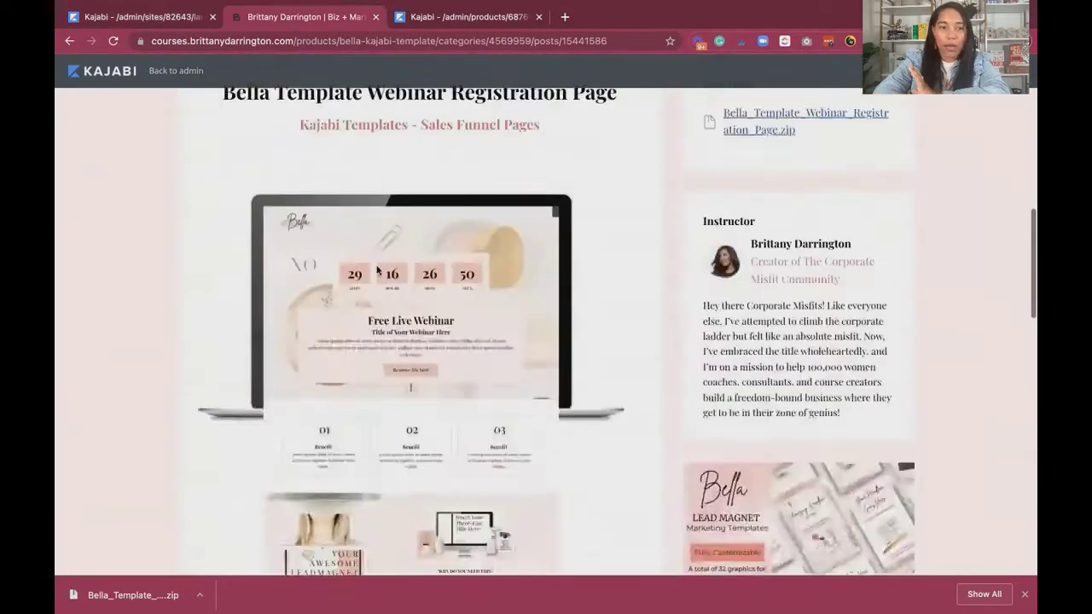
scroll(377, 266, "up", 11)
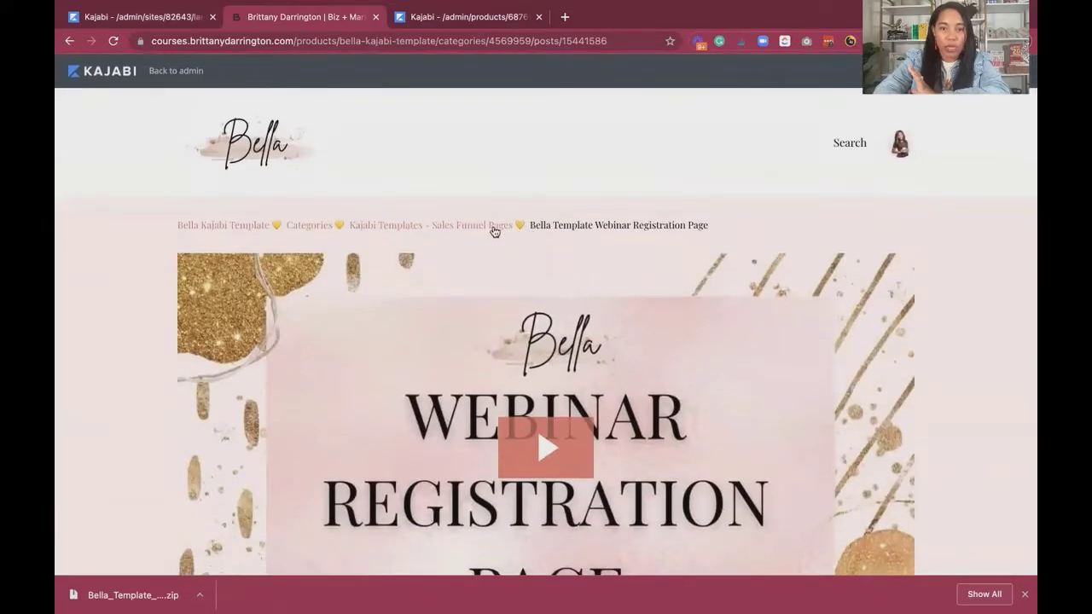
left_click(486, 227)
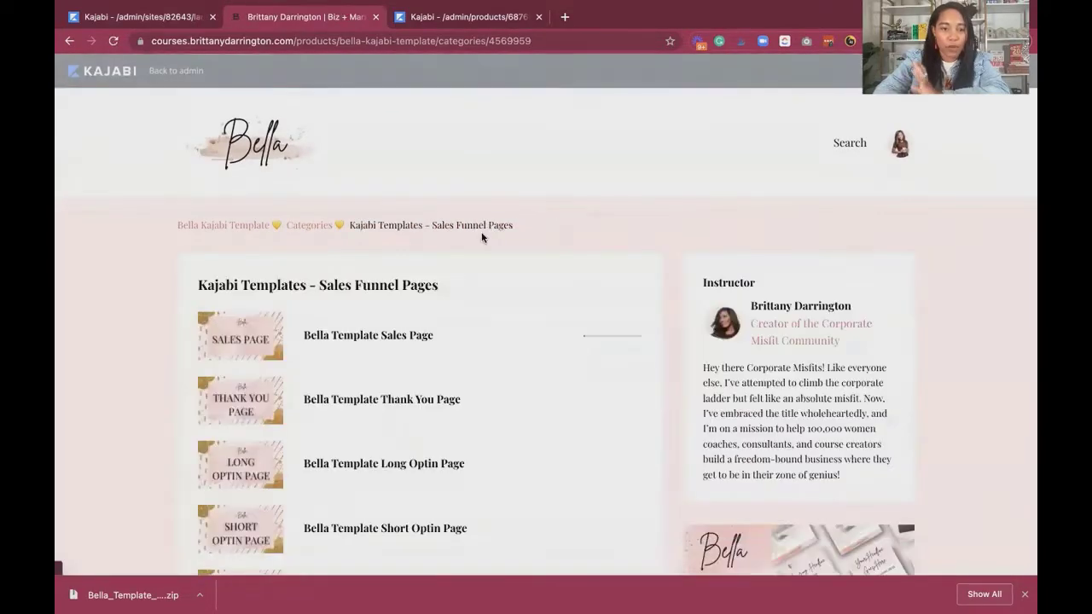
scroll(418, 385, "down", 5)
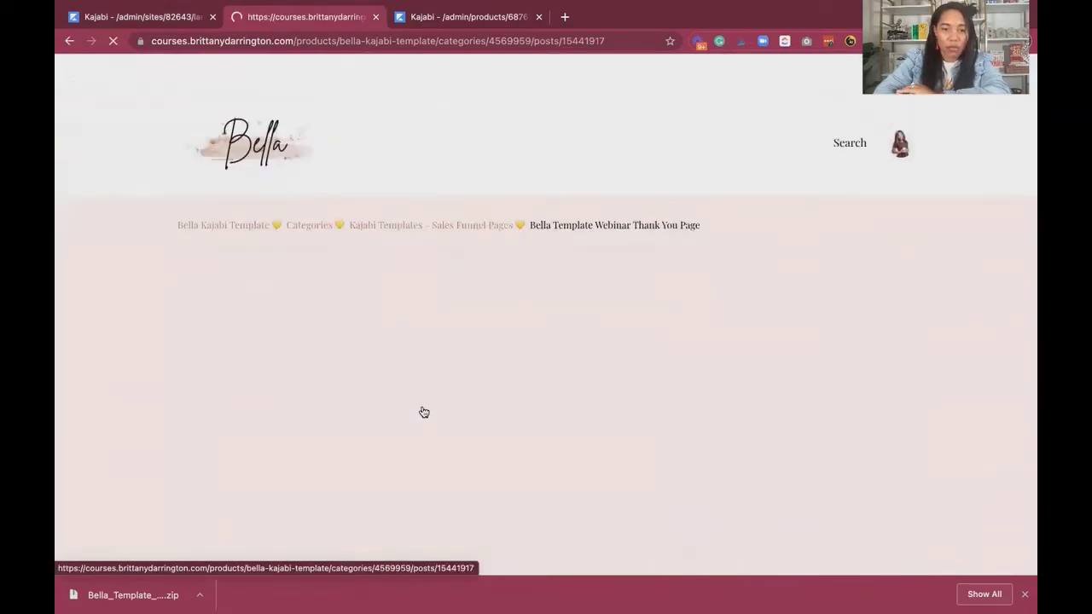
scroll(799, 371, "down", 4)
scroll(799, 371, "down", 1)
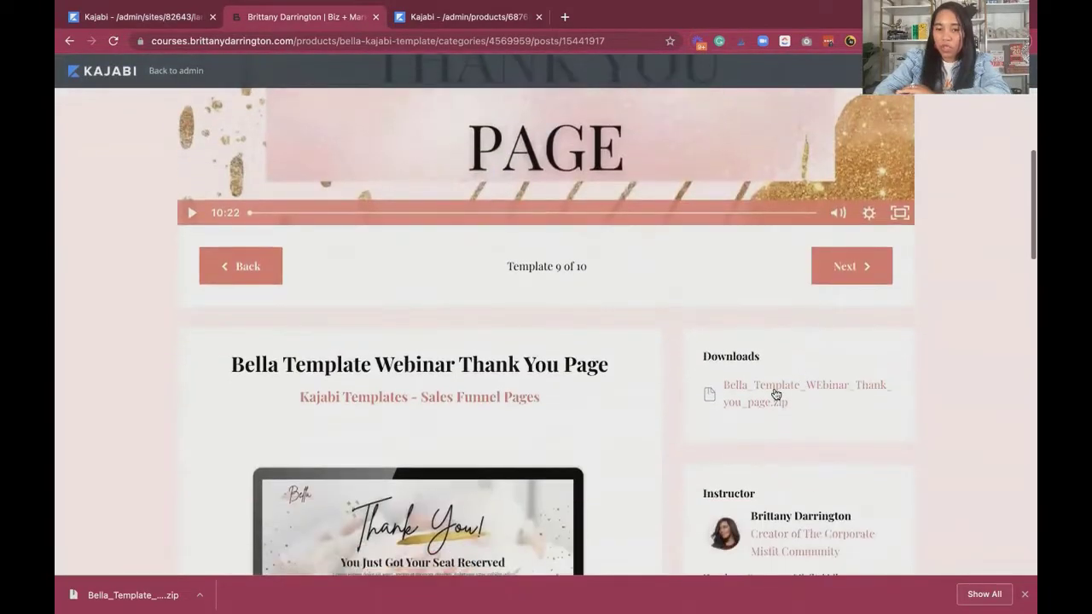
left_click(774, 390)
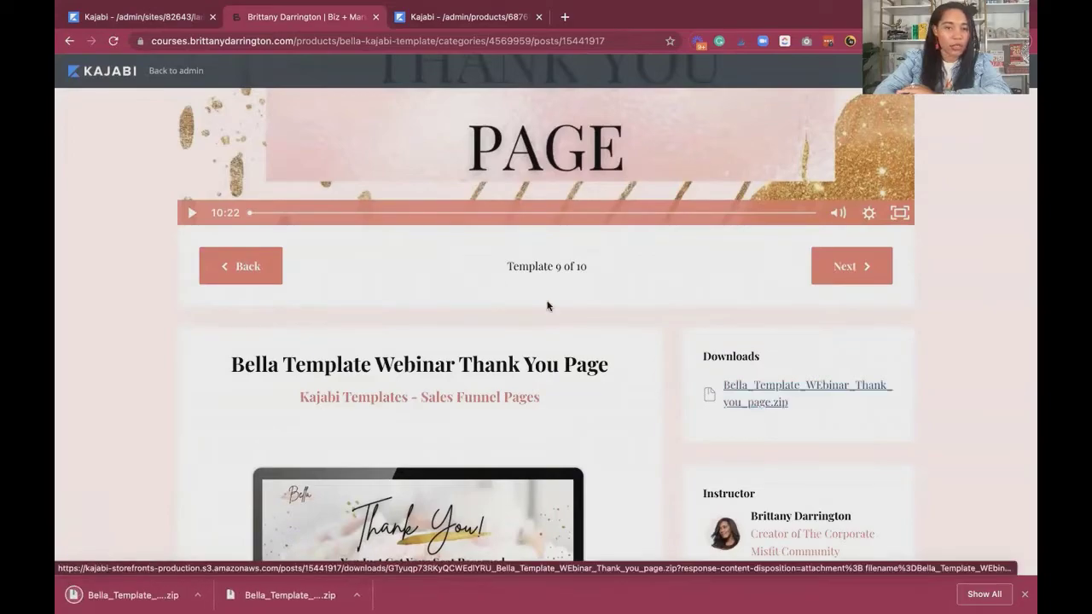
Return to the sales funnel templates list, open the Bella Template Webinar Replay Page lesson and download Bella_Template_Webinar_Replay_Page.zip.
left_click(69, 41)
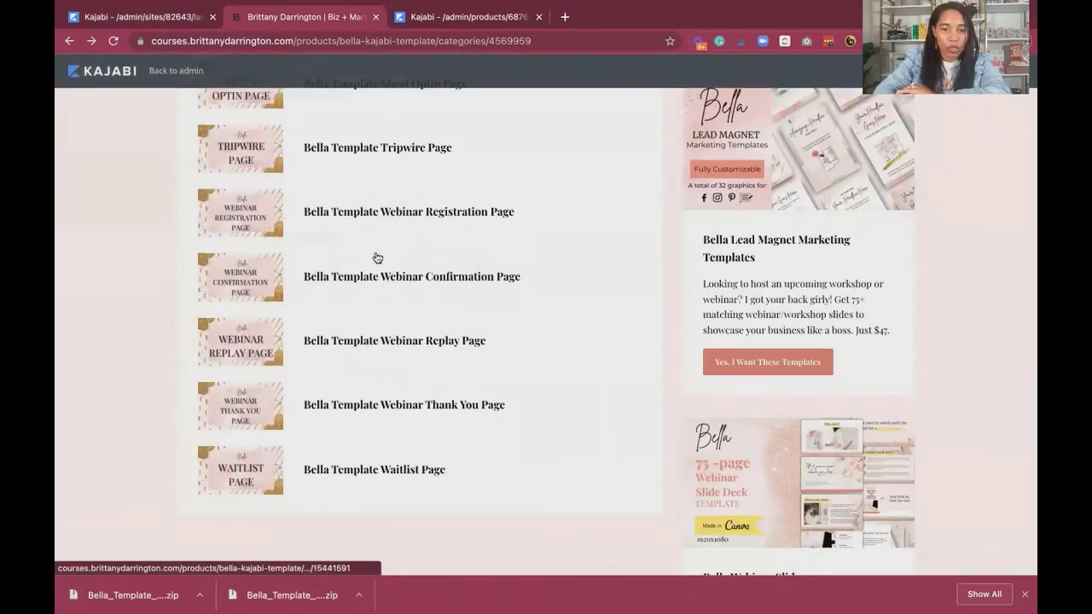
left_click(374, 342)
scroll(756, 290, "down", 4)
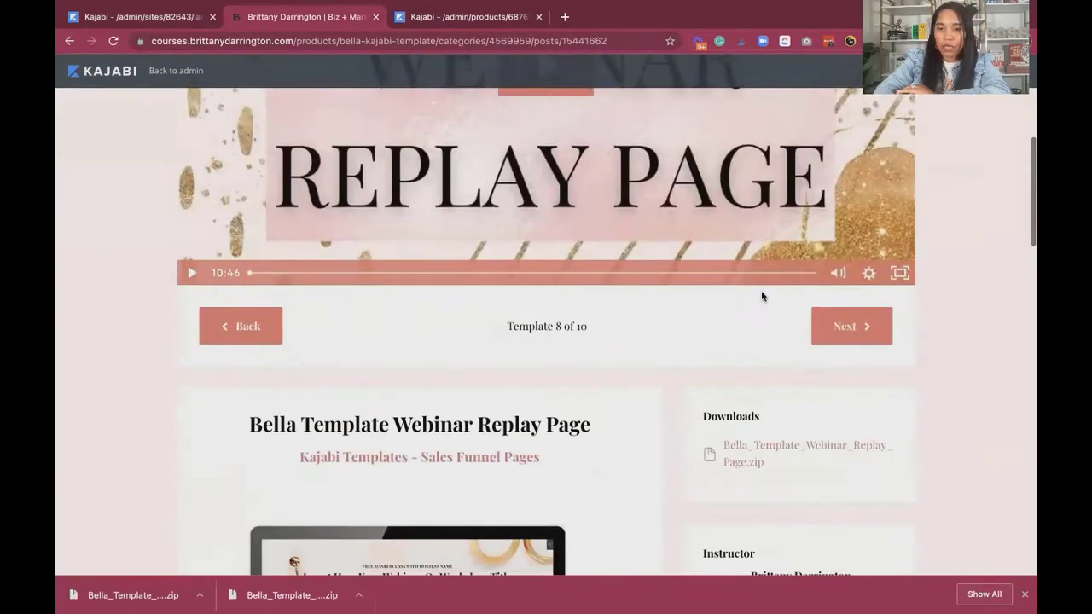
left_click(777, 444)
In the Kajabi site admin, upload Bella_Template_WEbinar_Thank_you_page.zip as a landing page theme and return to the landing pages list.
left_click(169, 18)
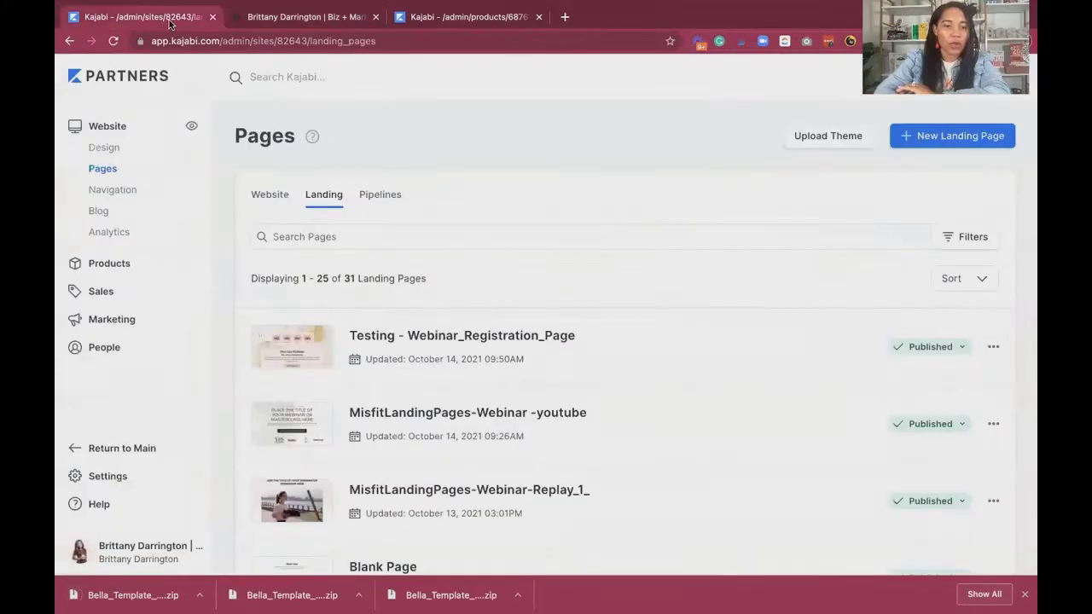
left_click(809, 143)
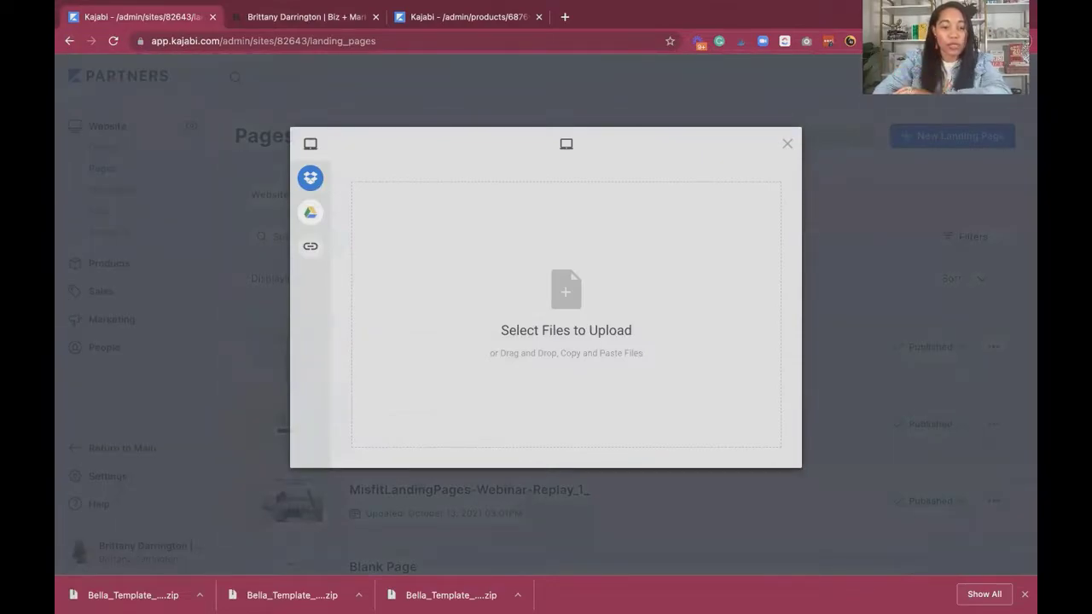
left_click_drag(278, 600, 543, 326)
left_click(754, 450)
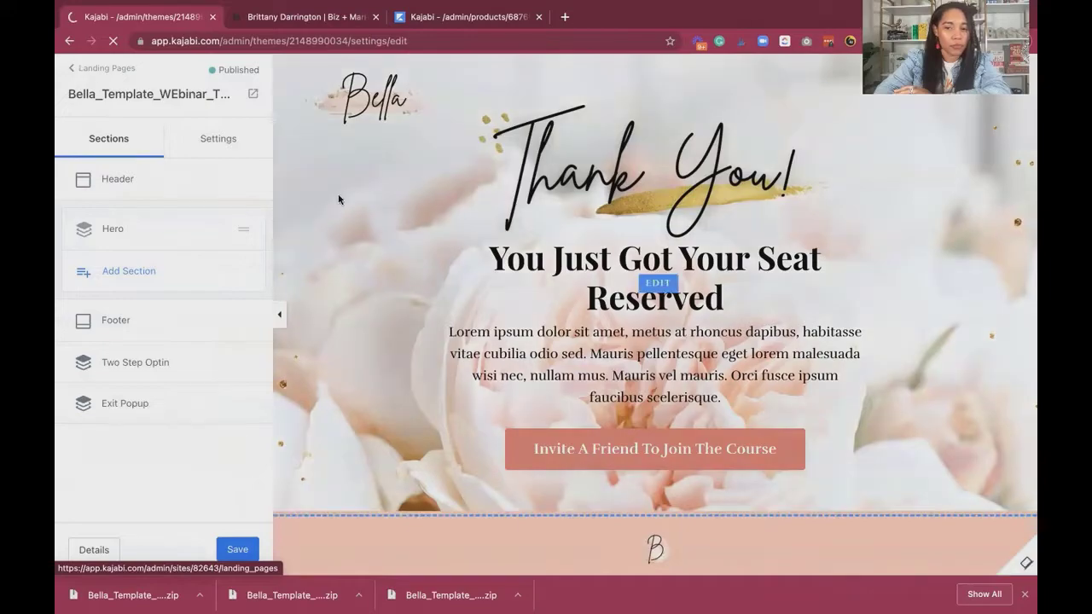
left_click(78, 69)
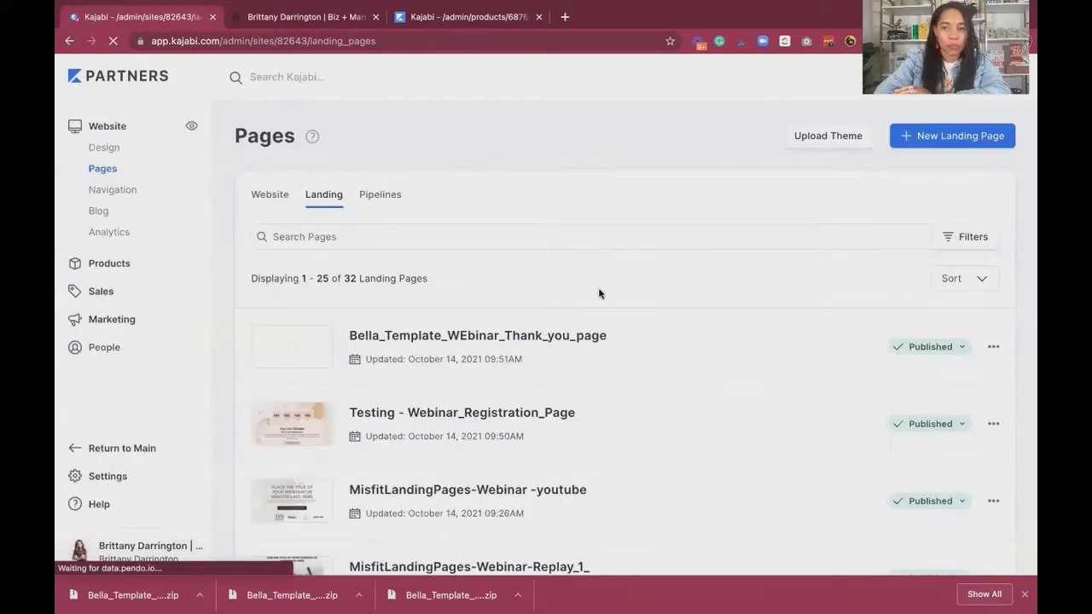
Upload Bella_Template_Webinar_Replay_Page.zip as another landing page theme and leave the page editor.
left_click(809, 134)
left_click_drag(109, 589, 465, 309)
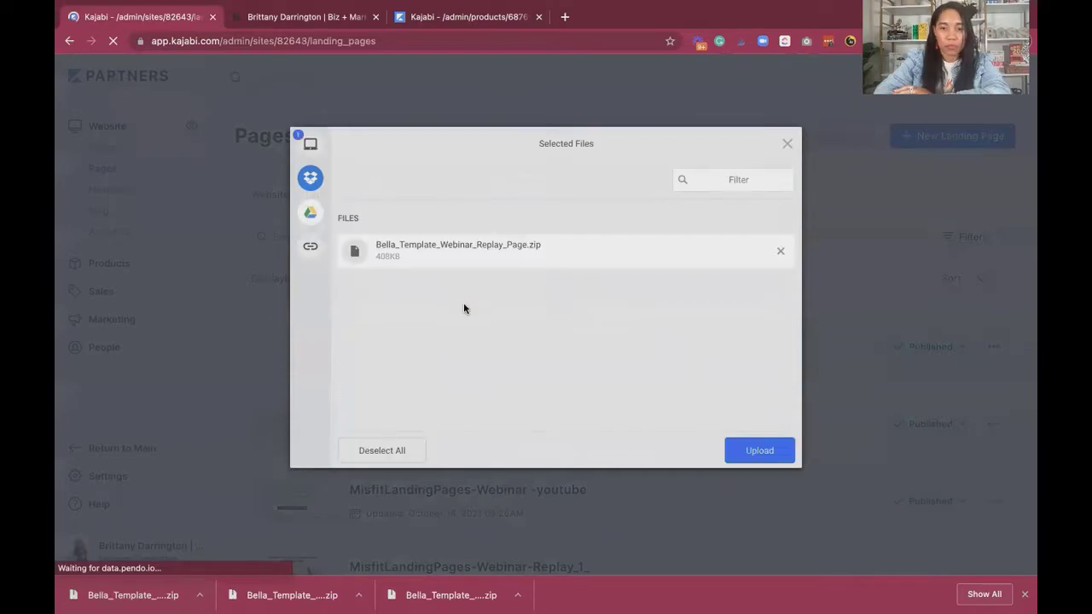
left_click(758, 451)
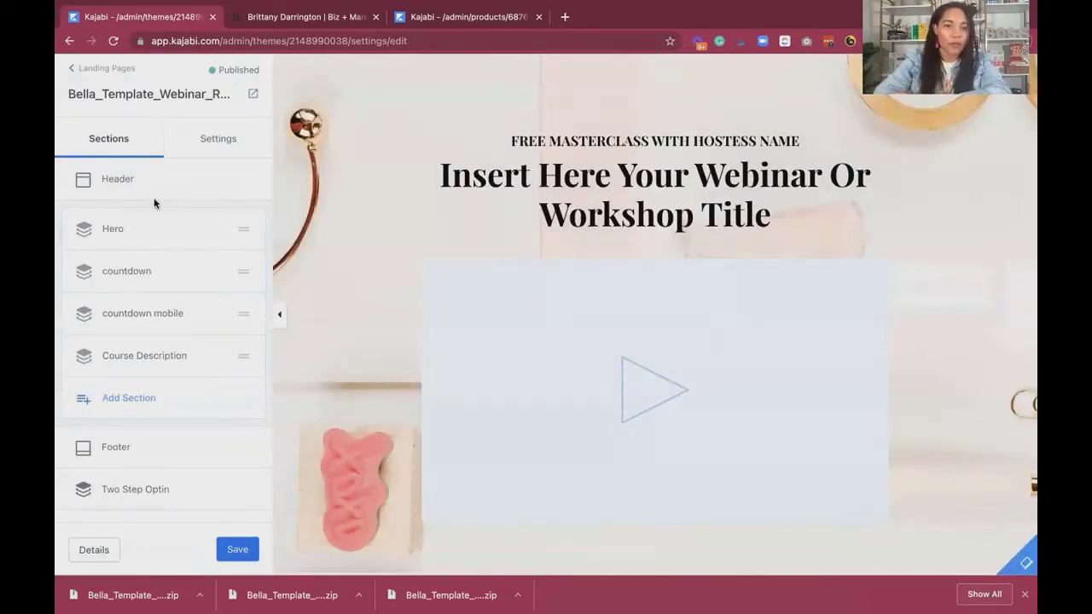
left_click(86, 70)
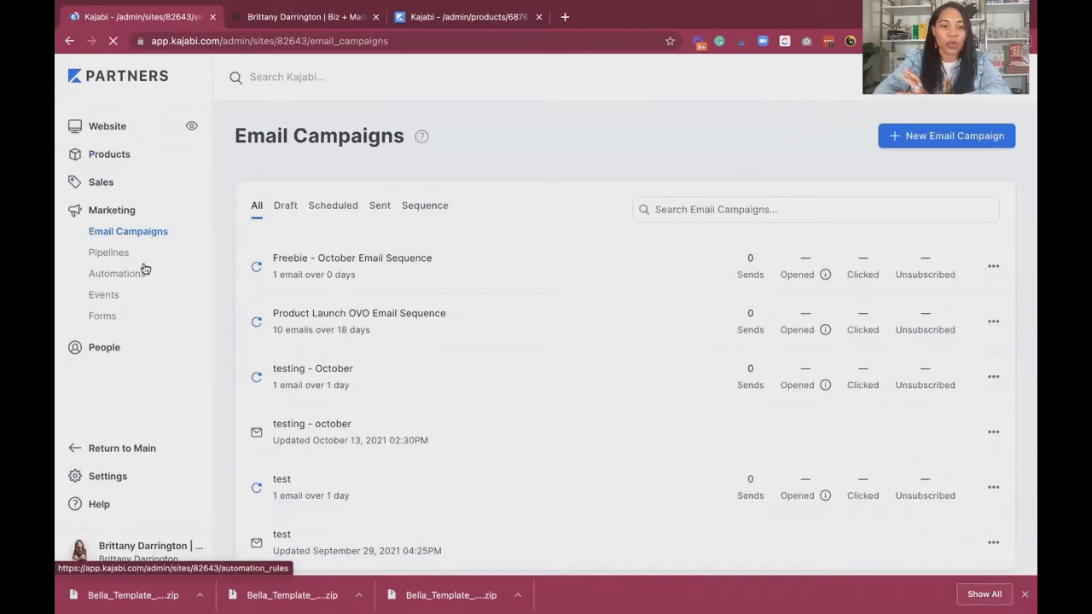
Open the site's marketing pipelines, look through the blueprints offered for a new pipeline and return to the pipelines list.
left_click(117, 260)
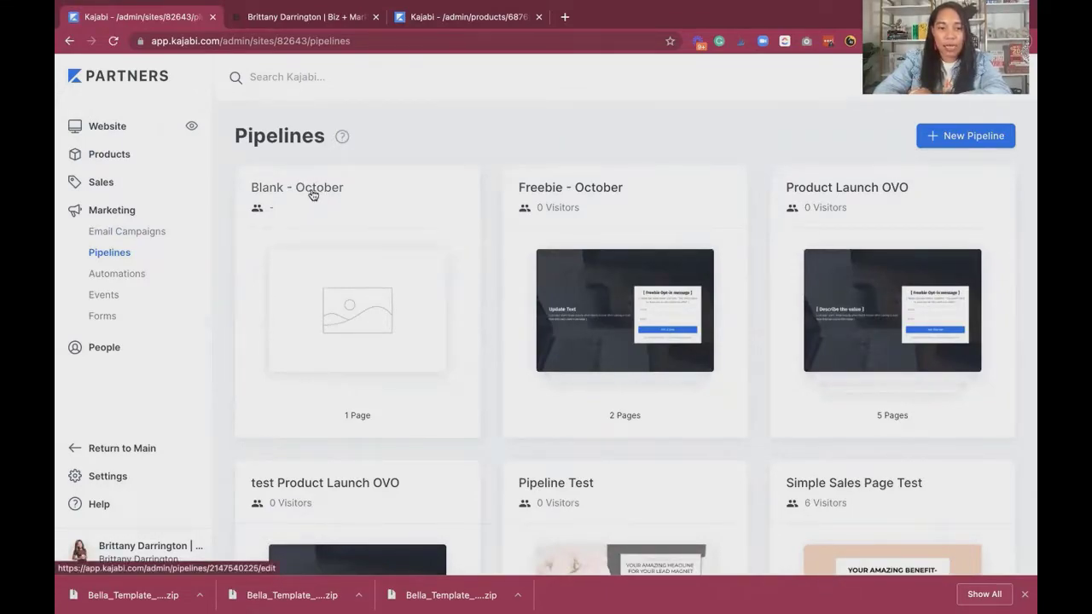
left_click(945, 147)
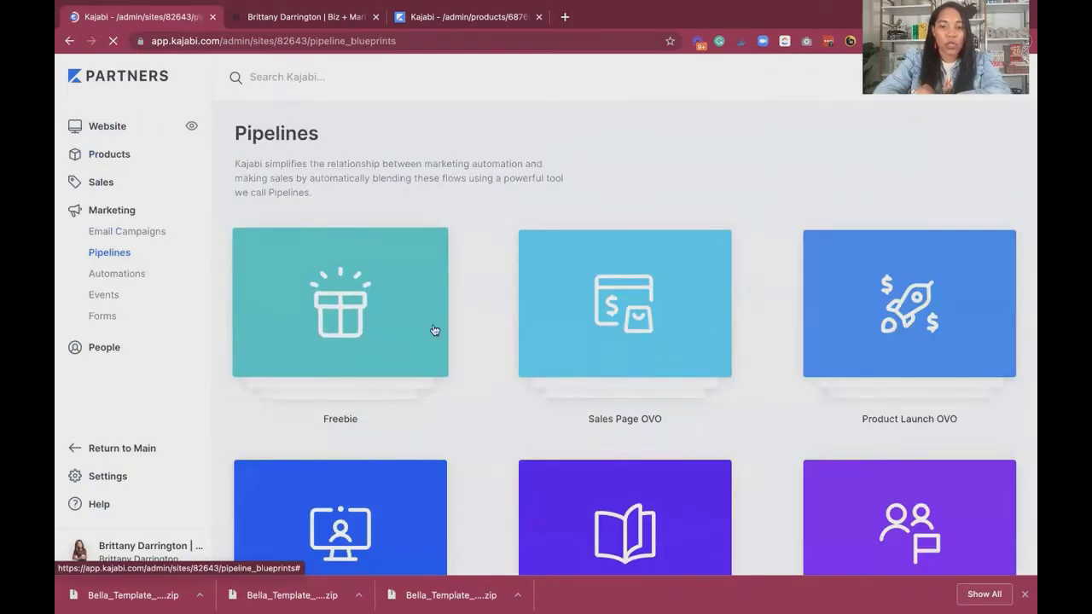
scroll(608, 312, "down", 5)
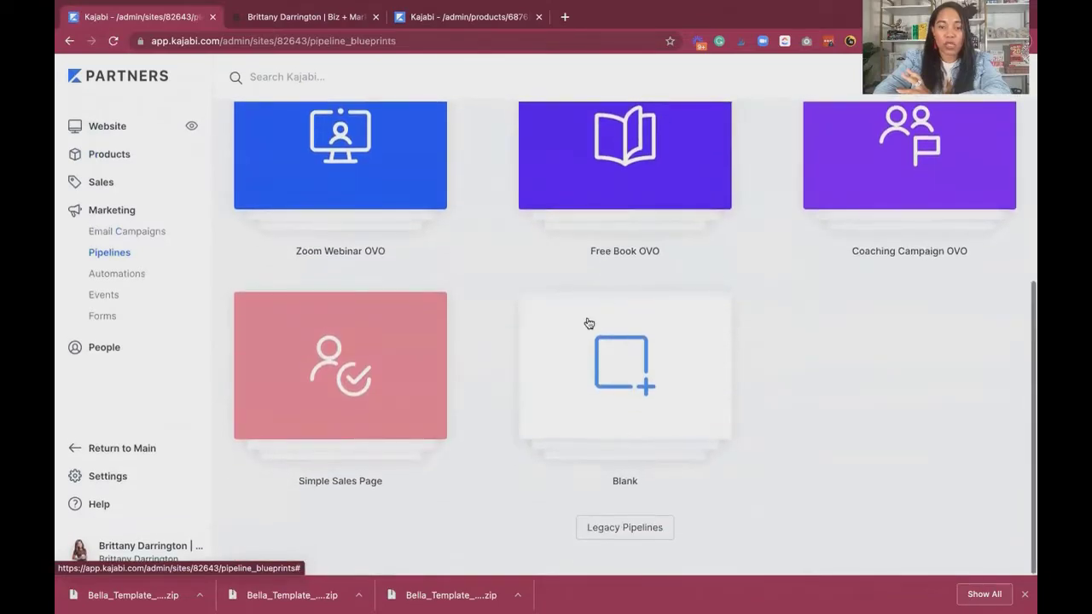
scroll(634, 375, "up", 5)
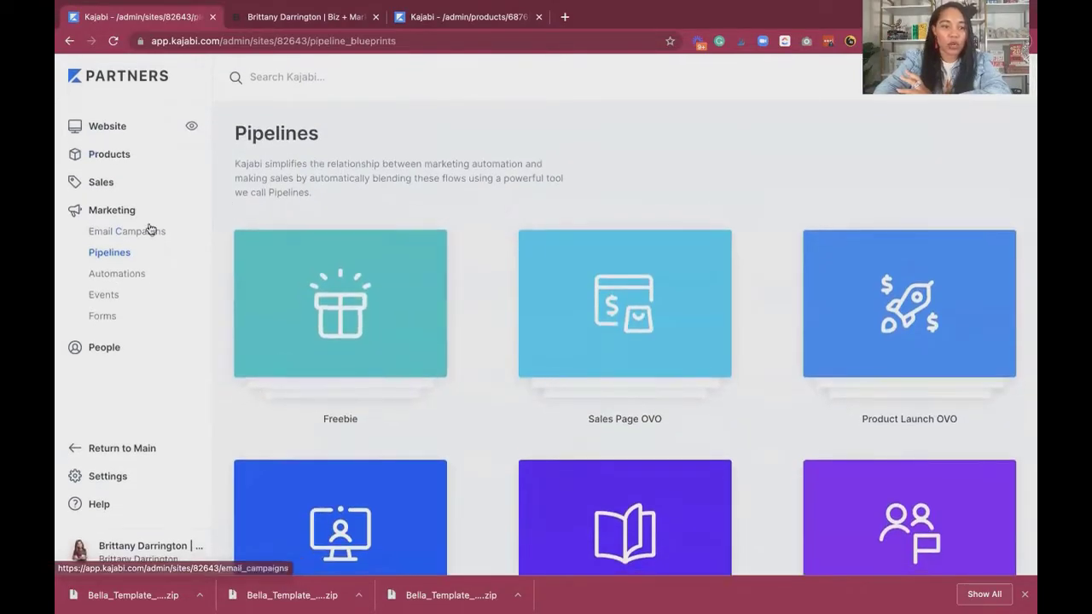
left_click(114, 255)
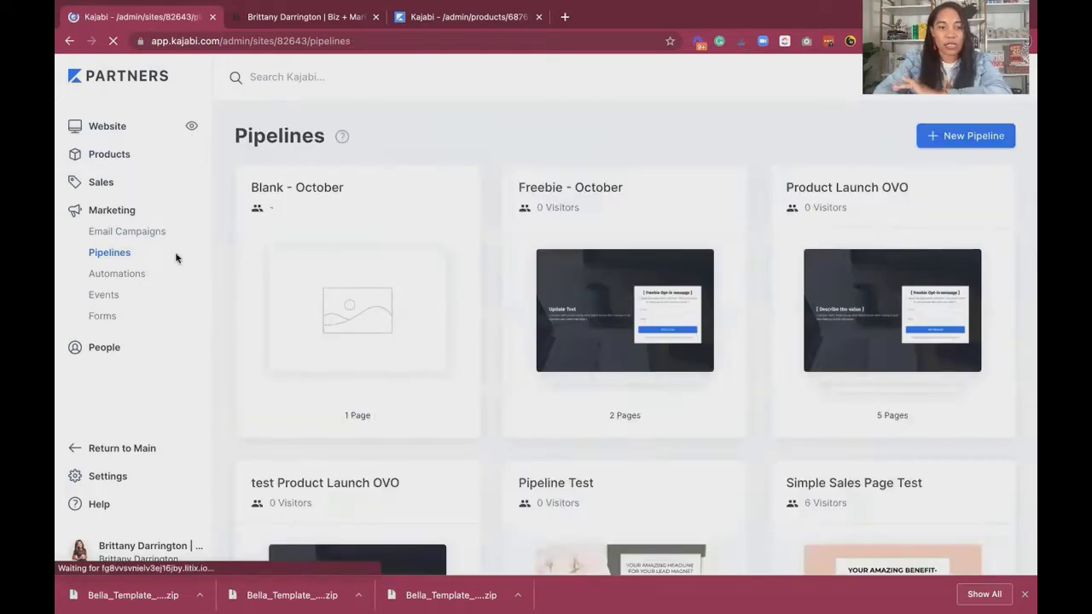
Open the "Blank - October" pipeline and add the existing landing page "Testing - Webinar_Registration_Page" as its first page.
left_click(317, 189)
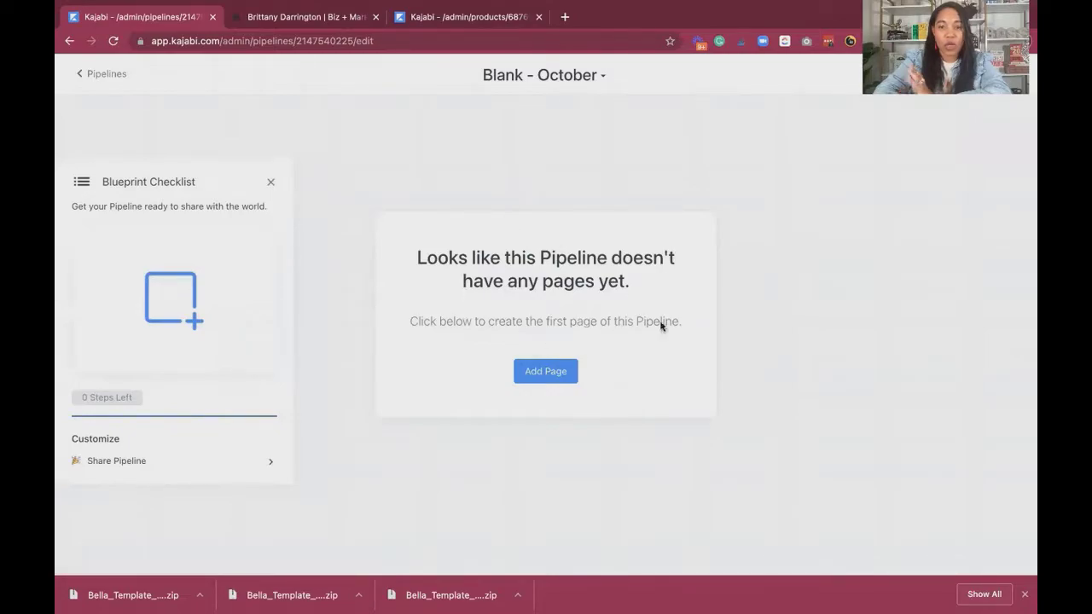
left_click(549, 378)
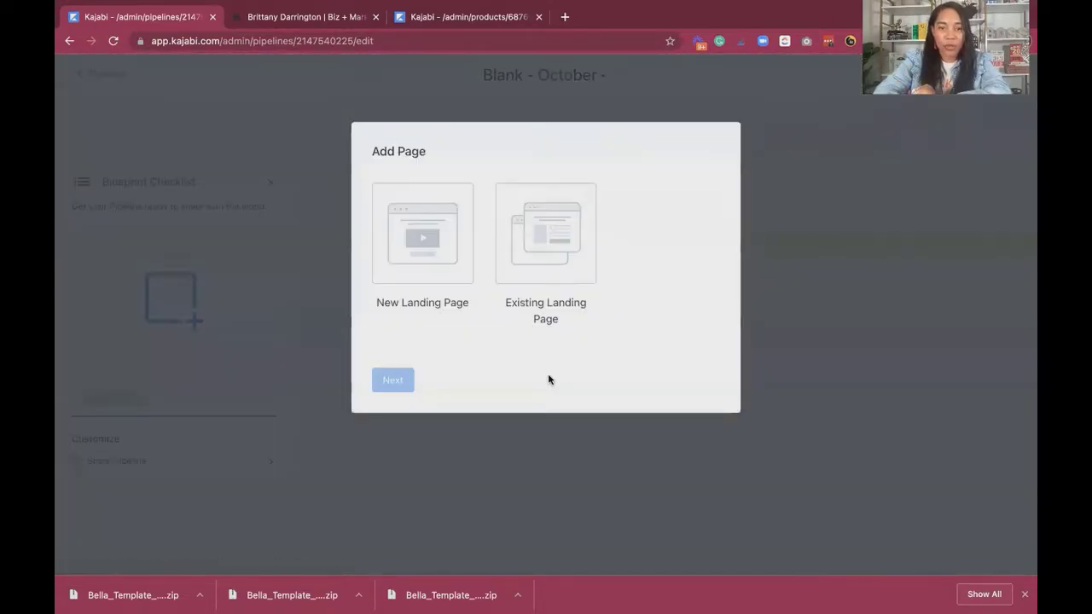
left_click(539, 246)
left_click(392, 379)
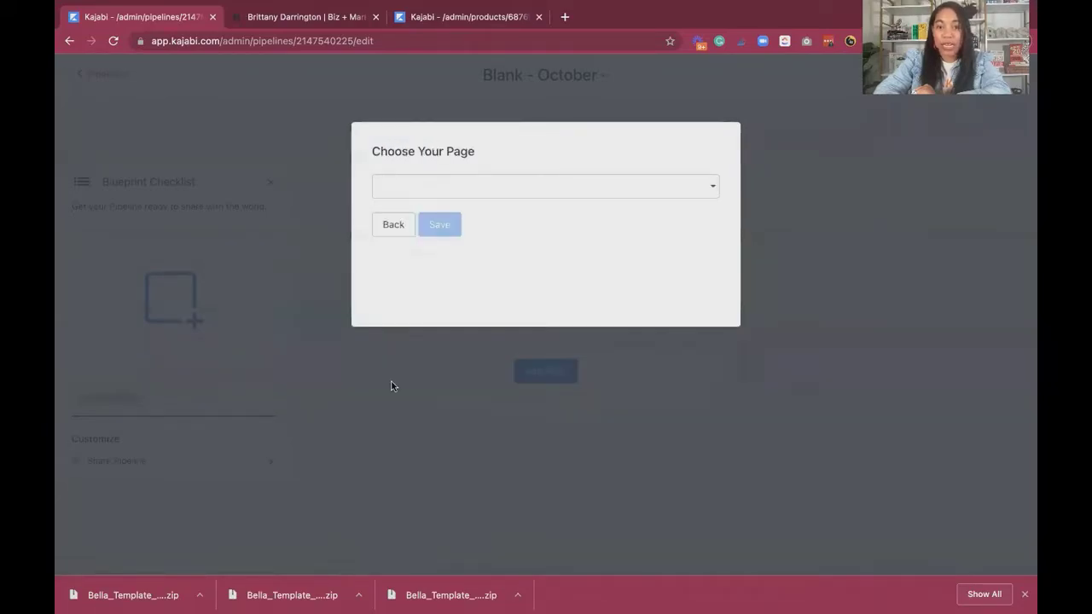
left_click(487, 188)
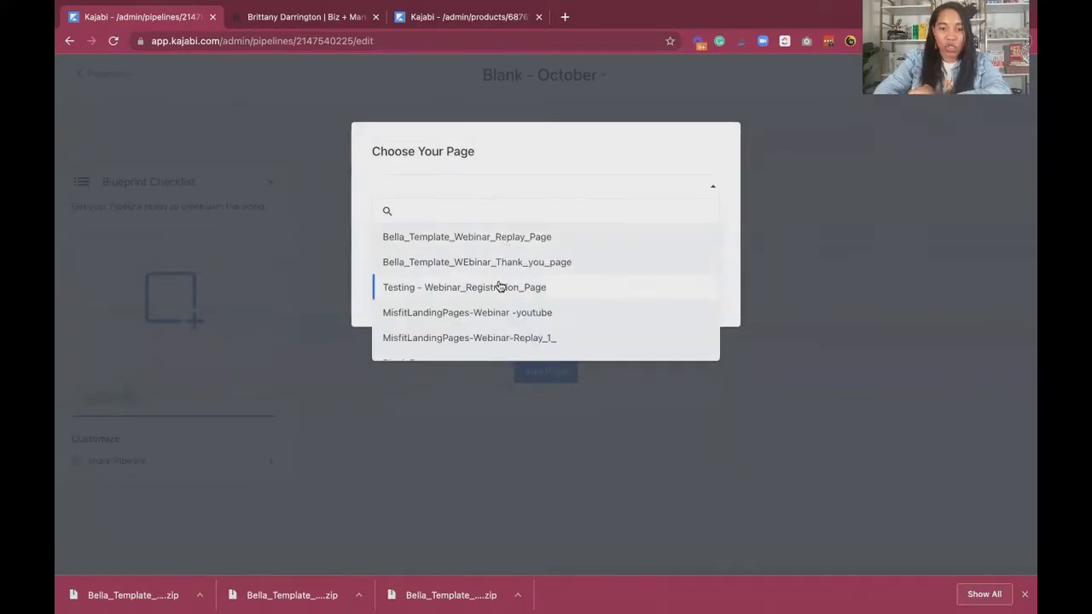
left_click(500, 287)
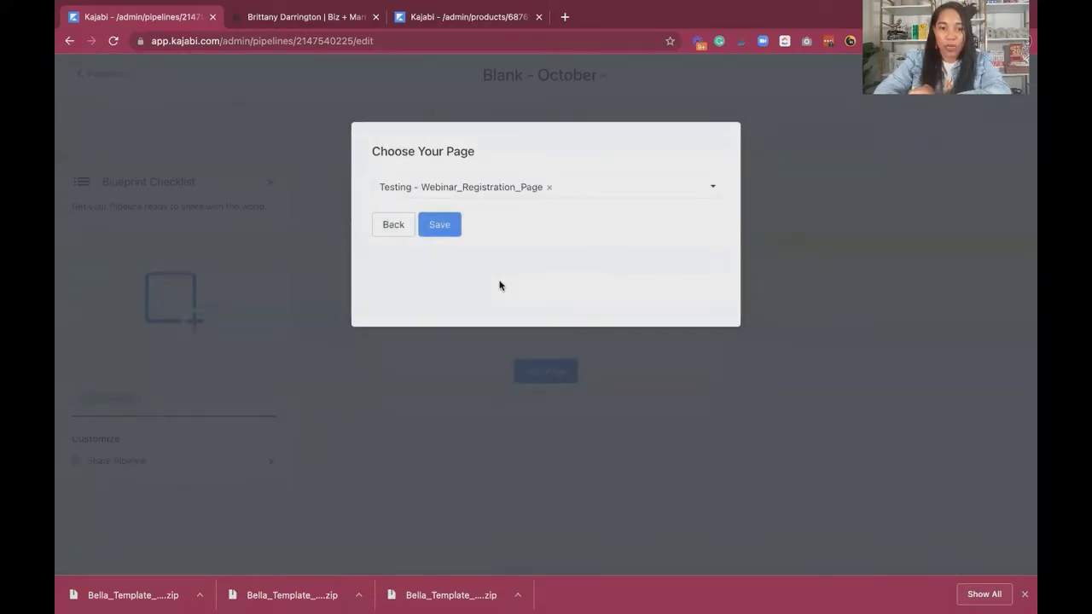
left_click(446, 232)
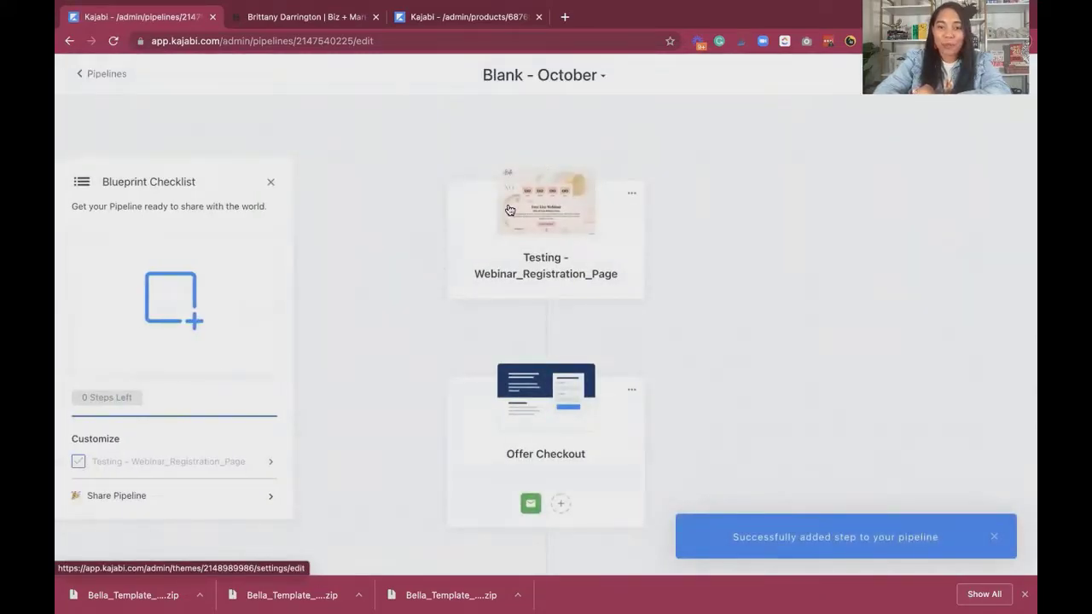
Add the existing landing page Bella_Template_WEbinar_Thank_you_page to the pipeline between the webinar registration page and the offer checkout.
mouse_move(549, 335)
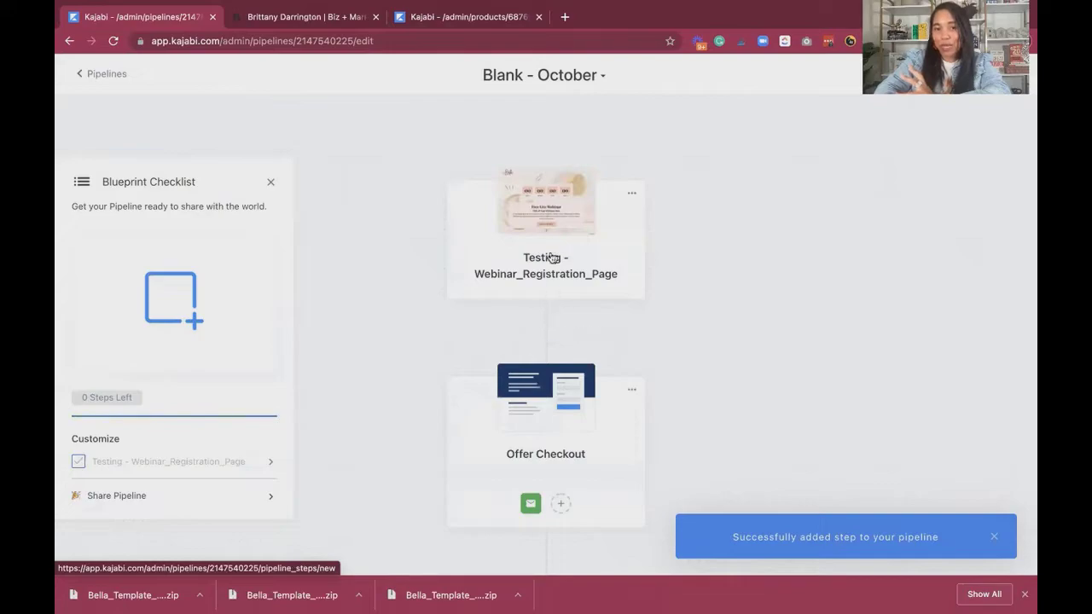
mouse_move(520, 321)
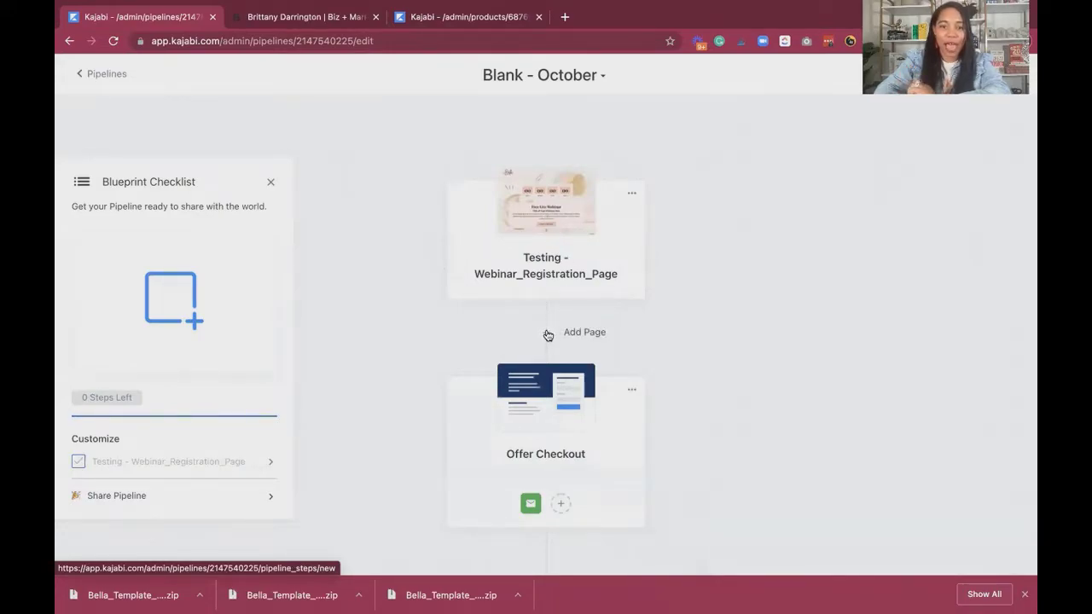
left_click(547, 335)
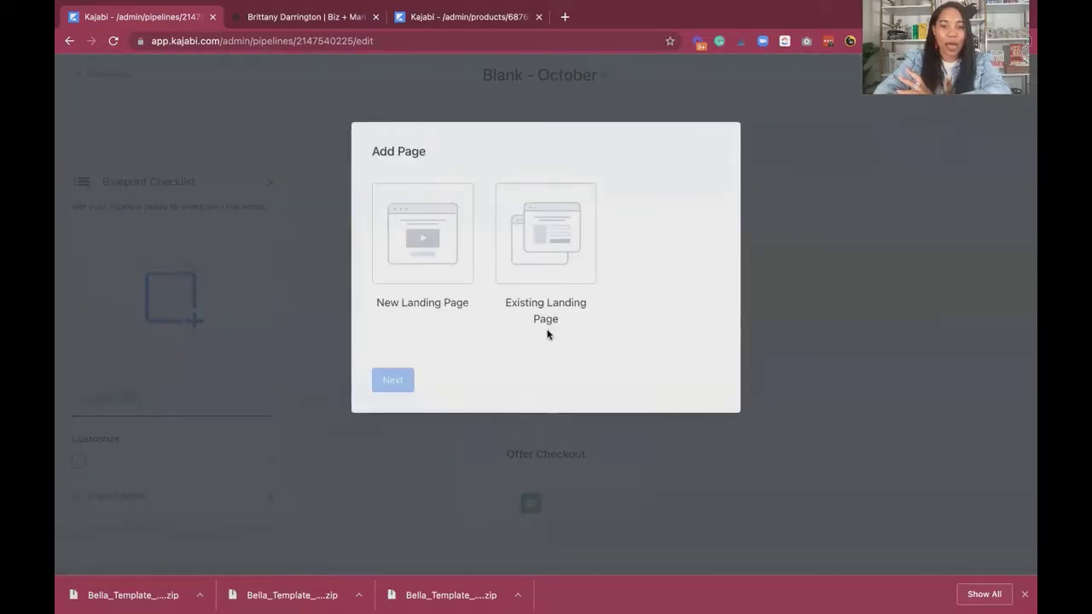
left_click(535, 223)
left_click(393, 379)
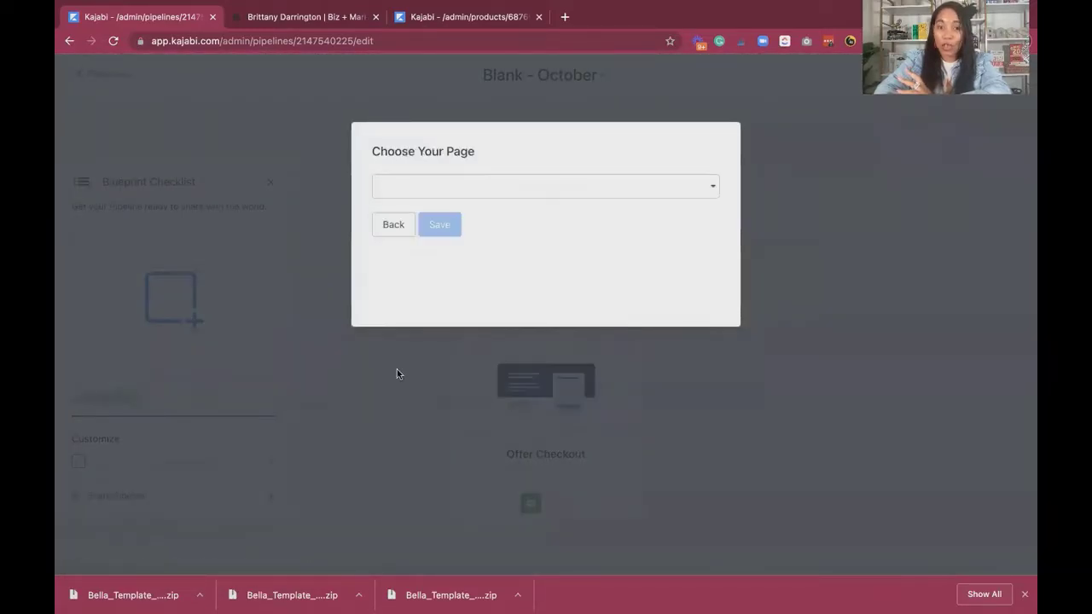
left_click(470, 190)
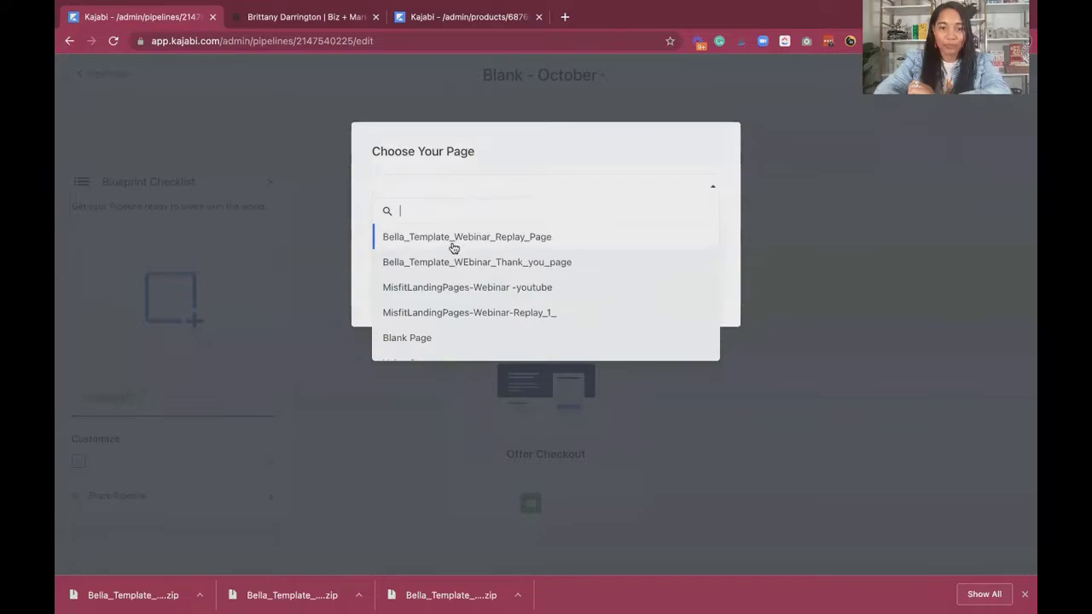
left_click(450, 262)
left_click(437, 226)
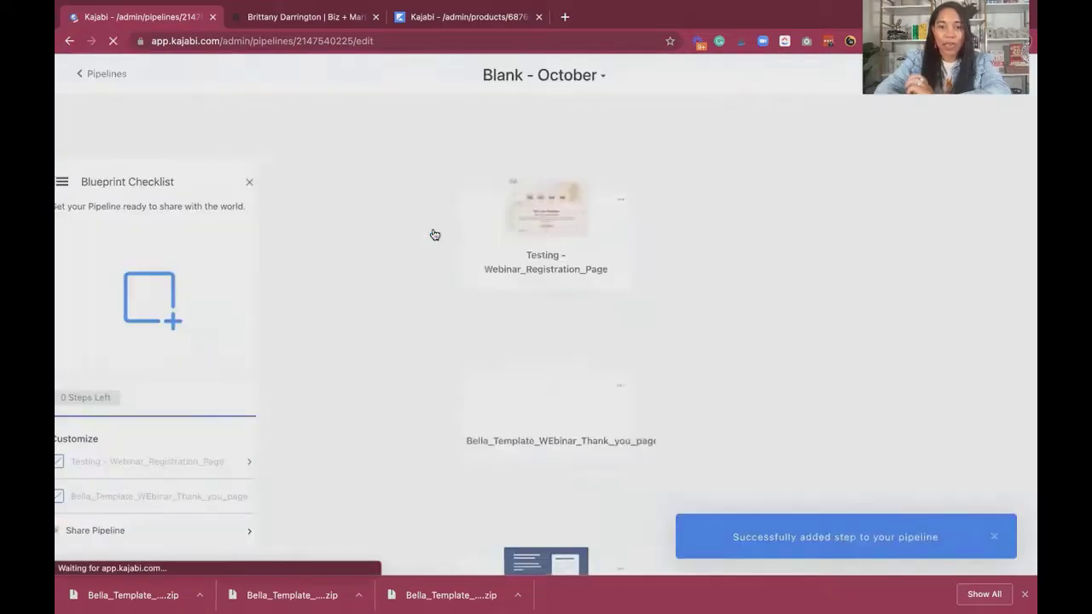
Add the existing landing page Bella_Template_Webinar_Replay_Page to the pipeline between the webinar registration page and the thank you page.
scroll(605, 261, "down", 2)
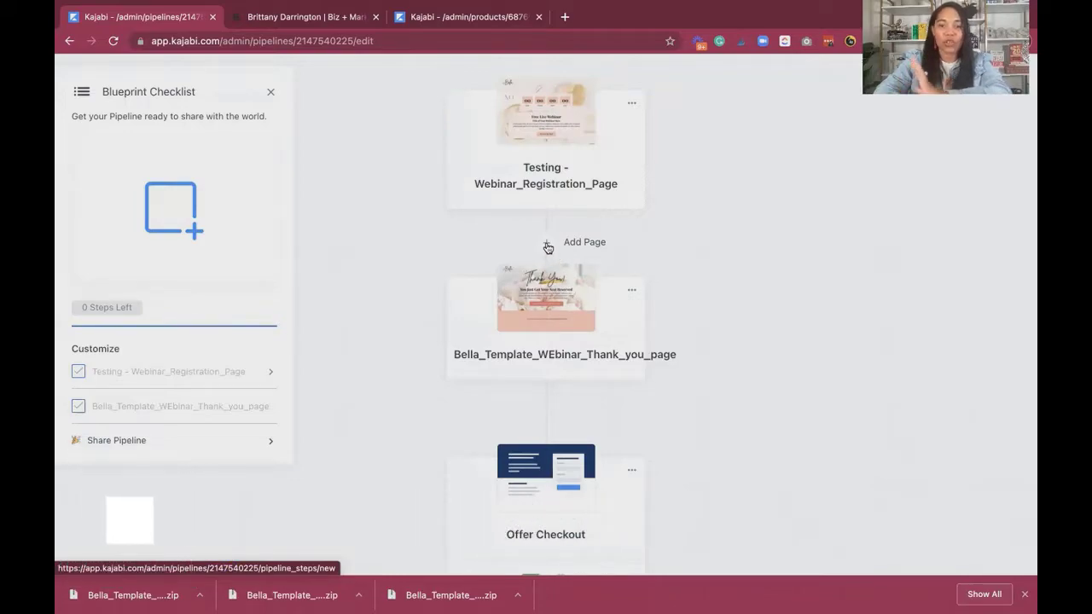
left_click(550, 245)
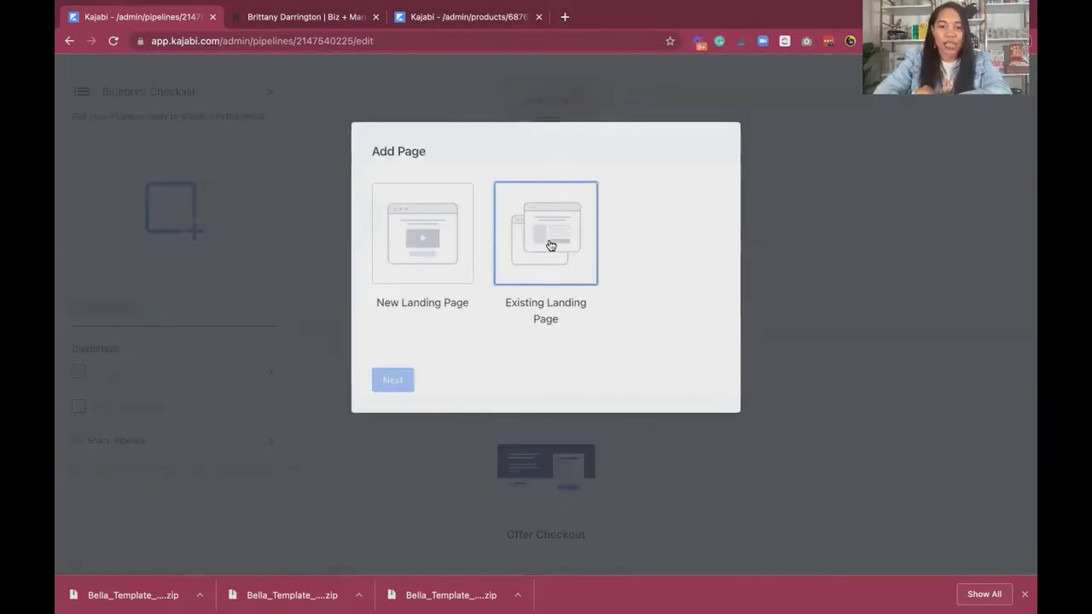
left_click(544, 241)
left_click(397, 380)
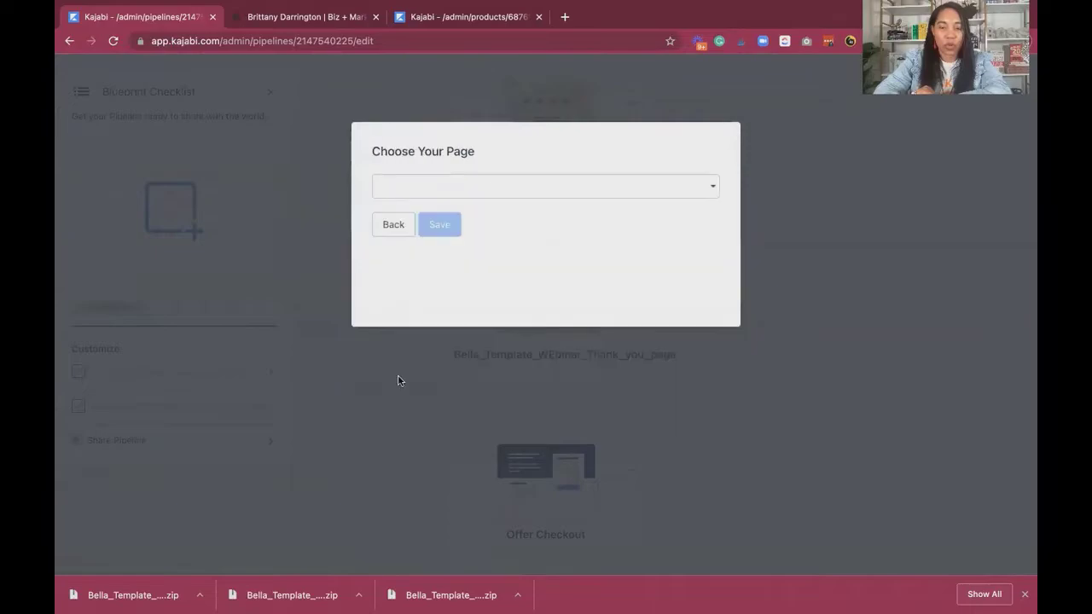
left_click(524, 186)
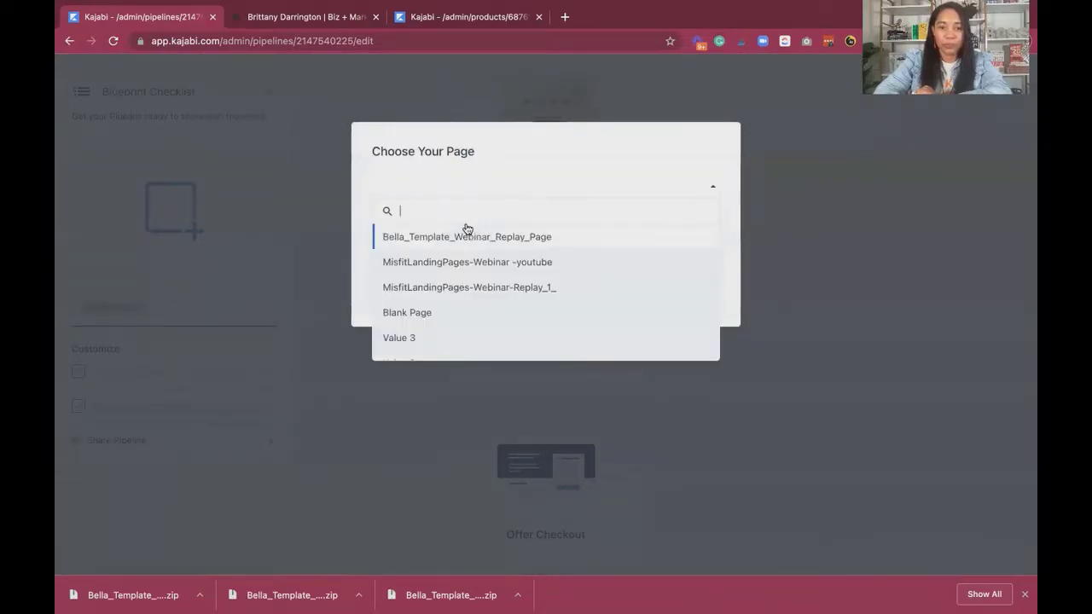
left_click(486, 237)
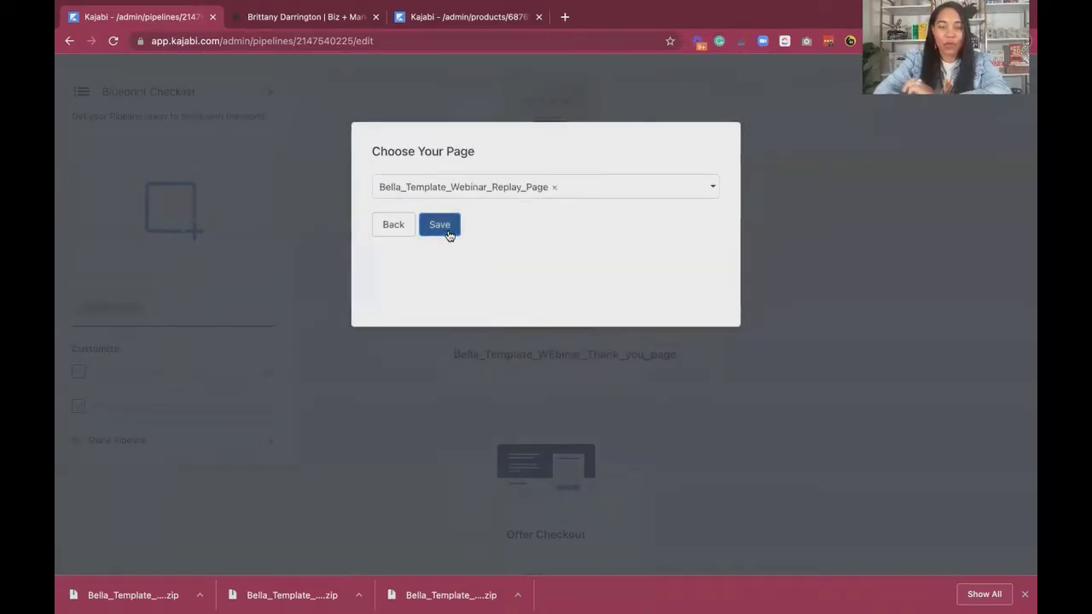
left_click(448, 234)
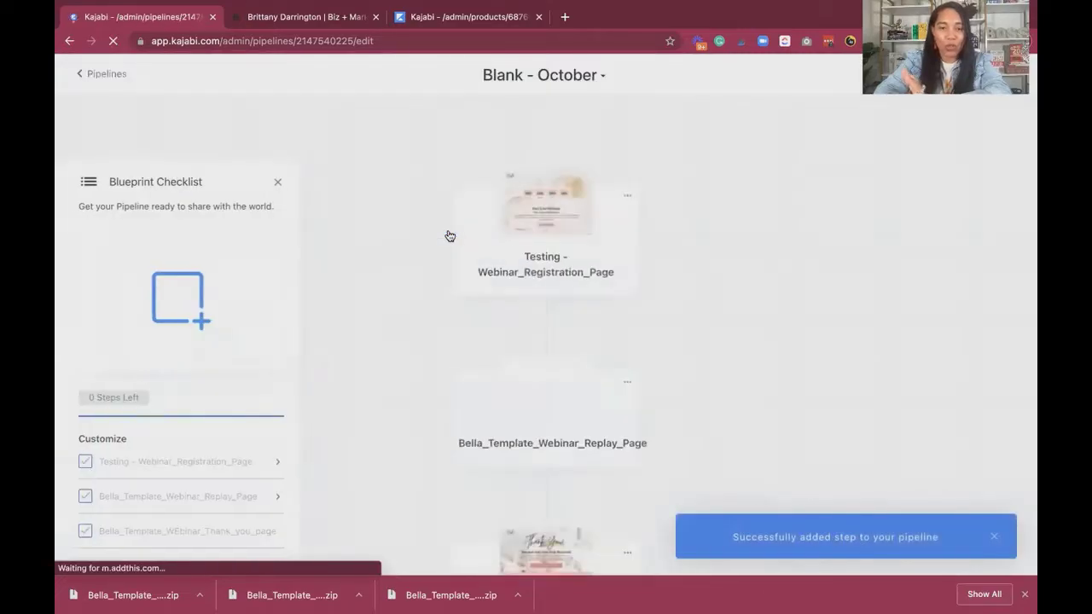
Open the pipeline's webinar registration page and set its hero countdown's event to Tripwire Countdown.
scroll(639, 264, "down", 2)
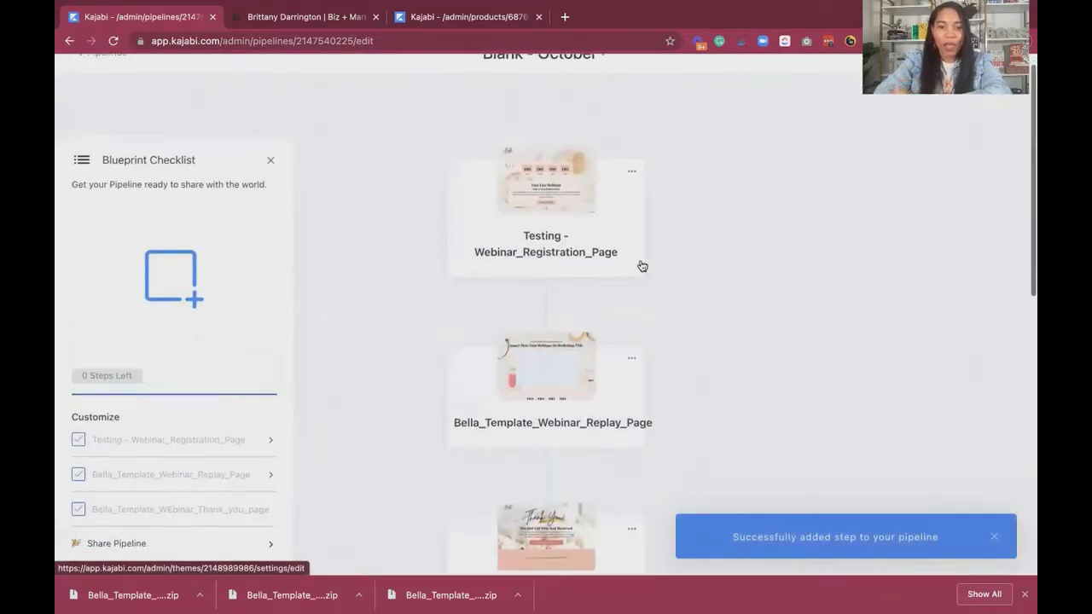
scroll(622, 219, "up", 2)
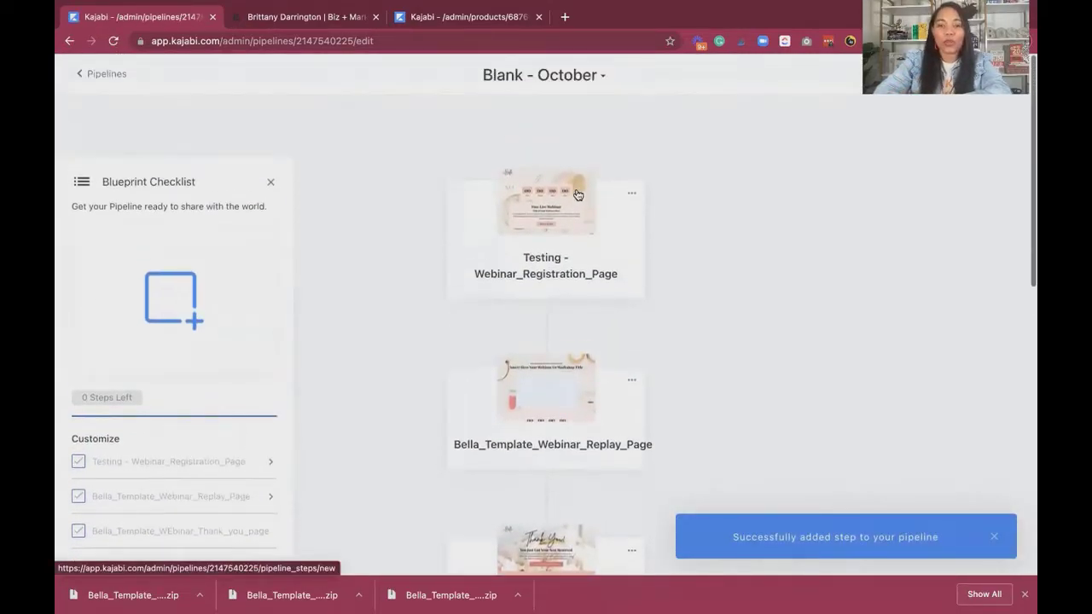
left_click(577, 194)
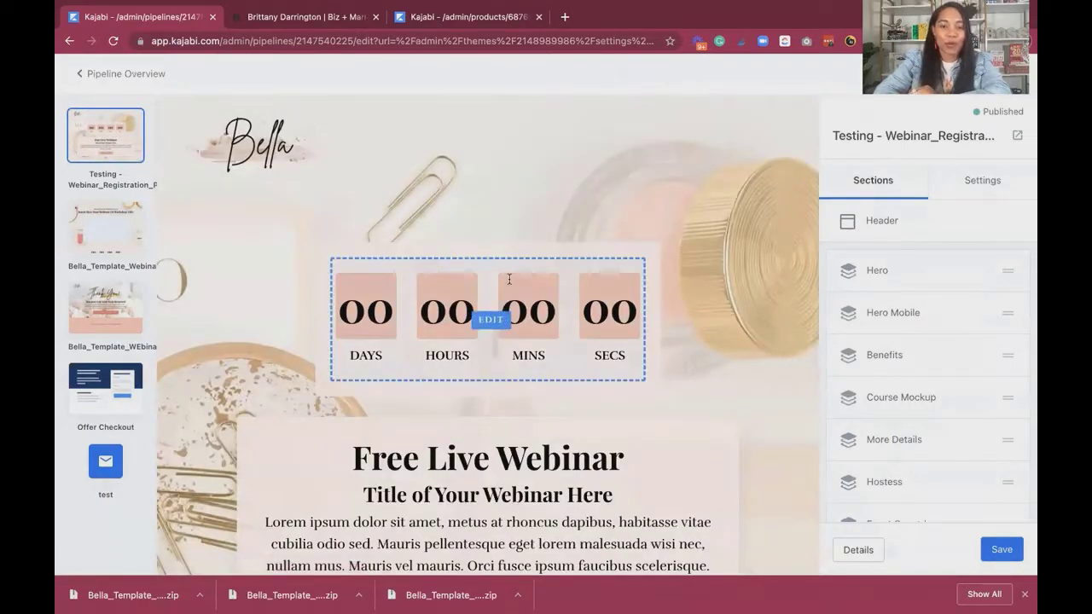
left_click(508, 279)
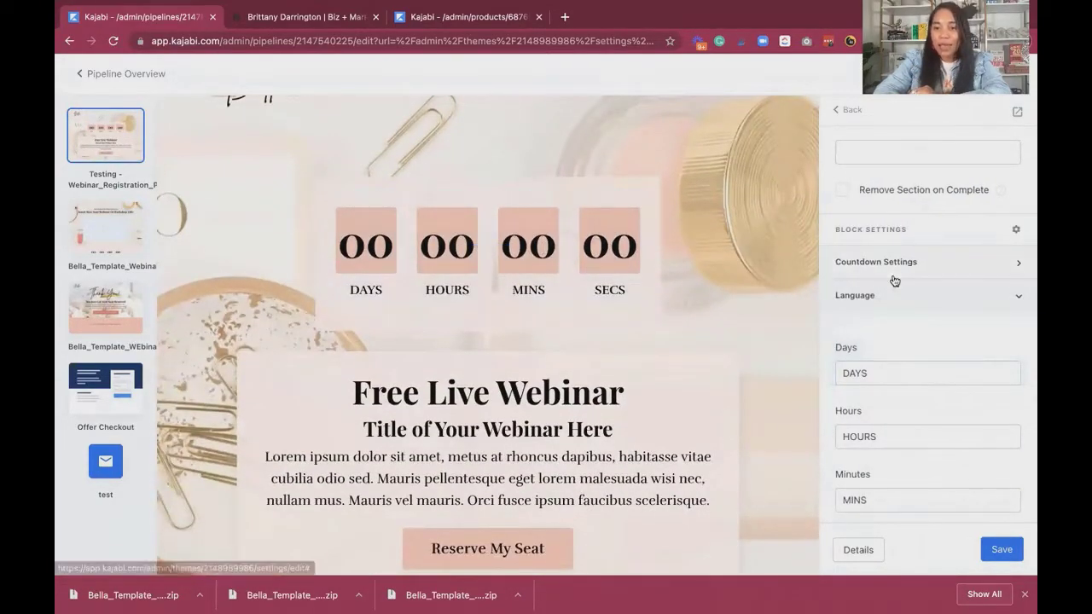
scroll(894, 278, "down", 1)
scroll(895, 248, "up", 4)
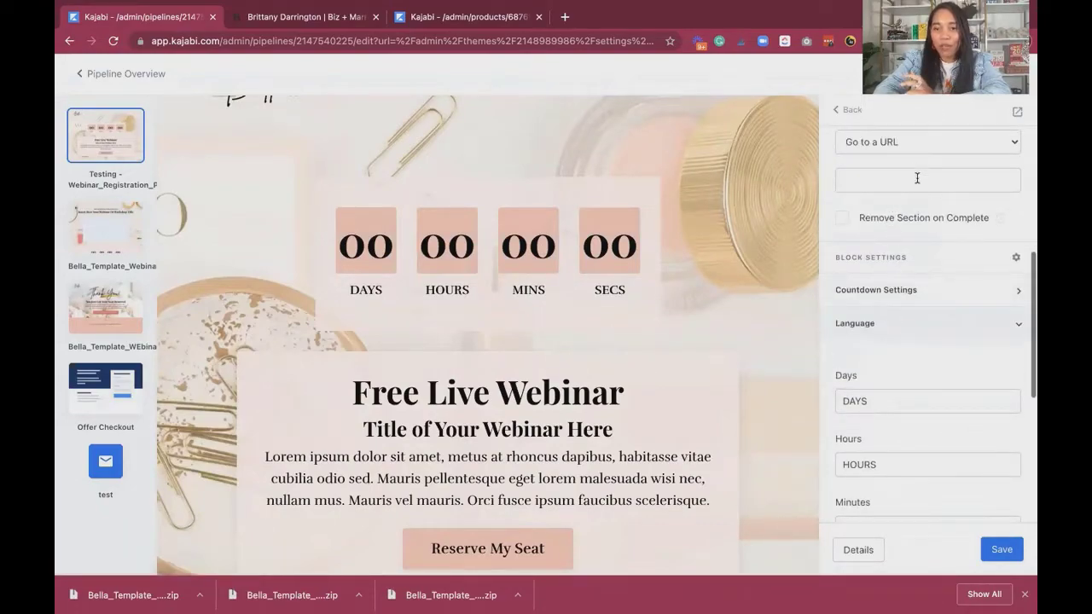
scroll(867, 307, "up", 4)
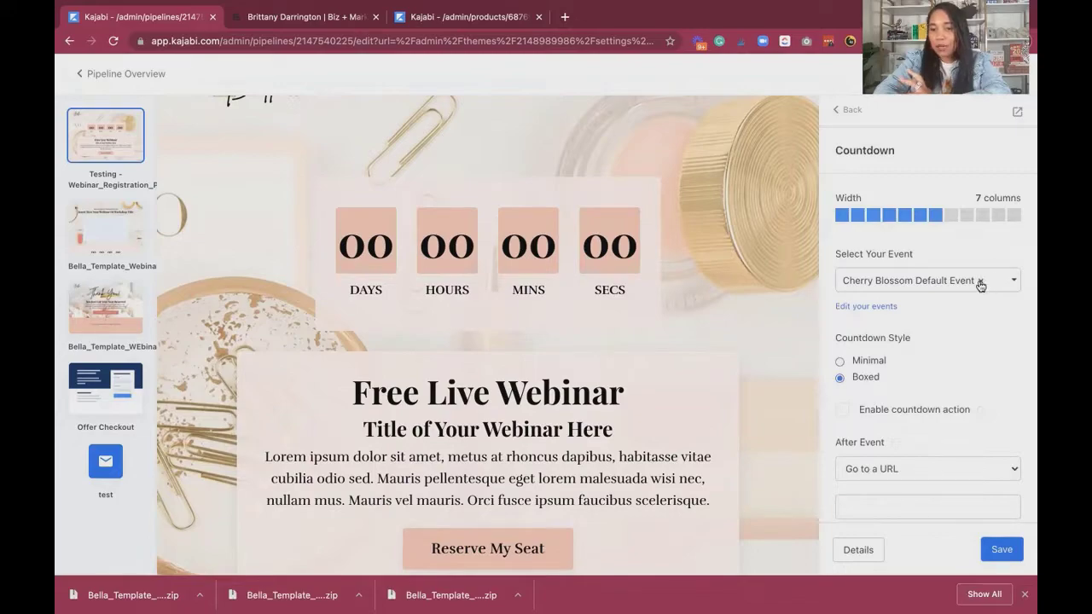
left_click(979, 282)
left_click(887, 381)
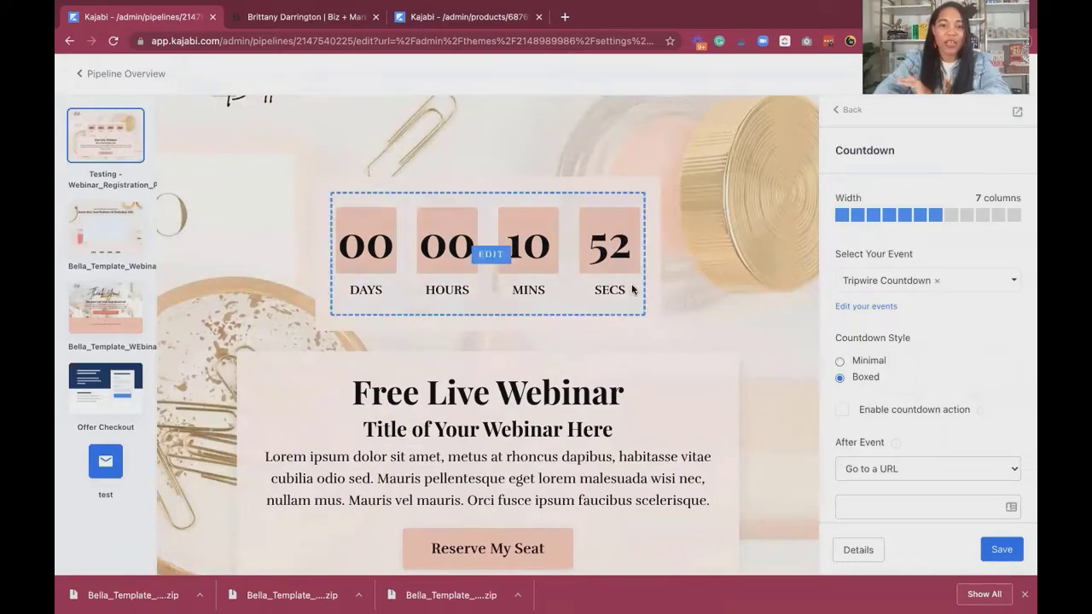
Open the hero's "Free Live Webinar" text block and review its text alongside the page content.
scroll(564, 353, "down", 3)
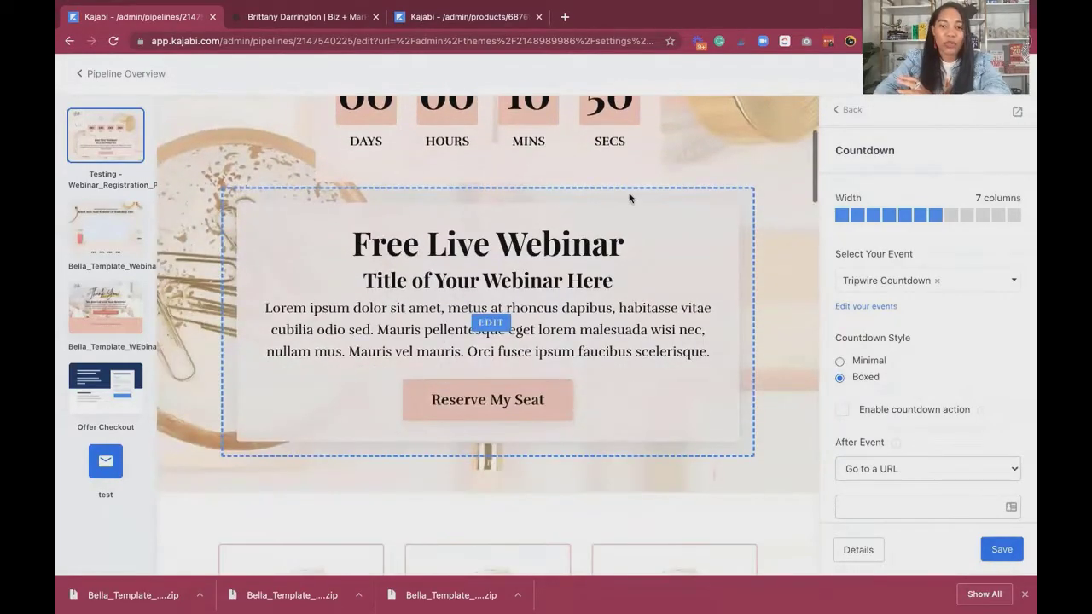
left_click(586, 319)
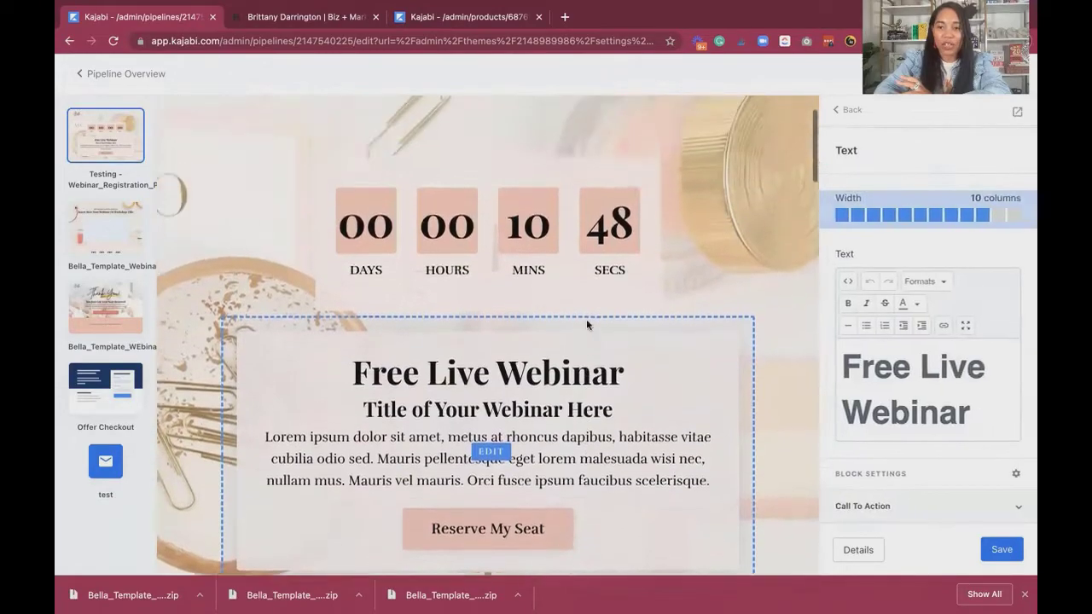
scroll(908, 381, "down", 3)
scroll(908, 381, "down", 2)
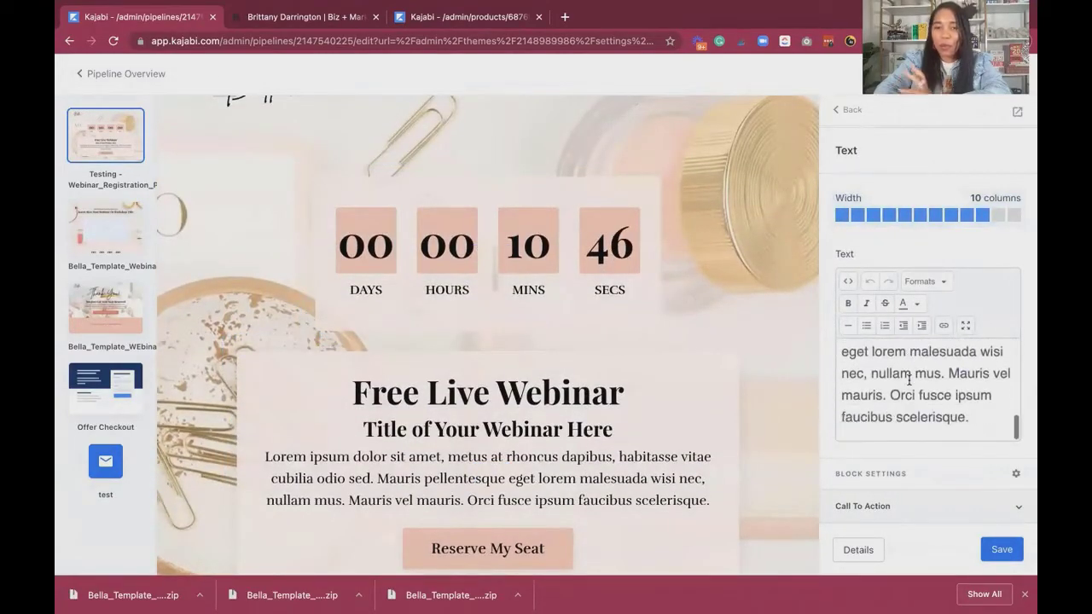
scroll(715, 290, "down", 2)
scroll(715, 291, "down", 10)
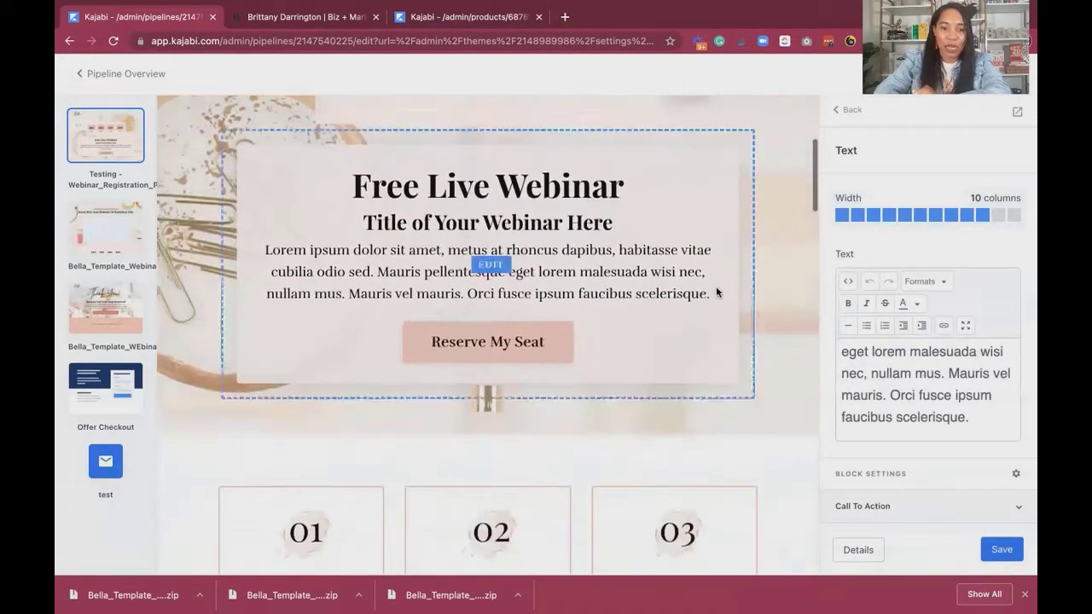
scroll(715, 292, "up", 5)
scroll(597, 273, "up", 2)
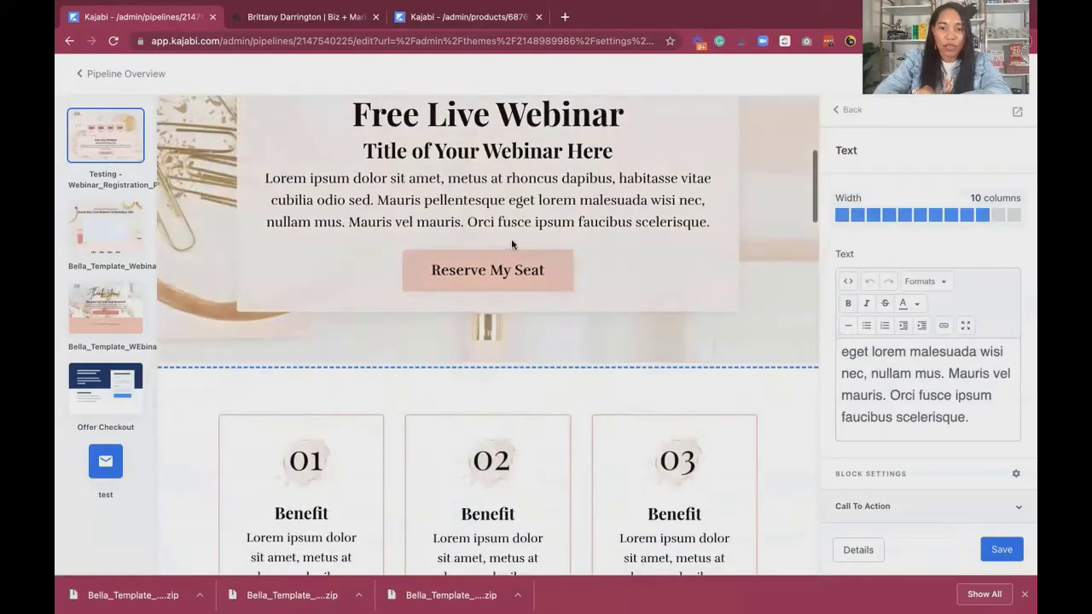
Set the "Reserve My Seat" button's action to "Open two step optin popup" and save the page.
left_click(487, 284)
scroll(489, 282, "up", 5)
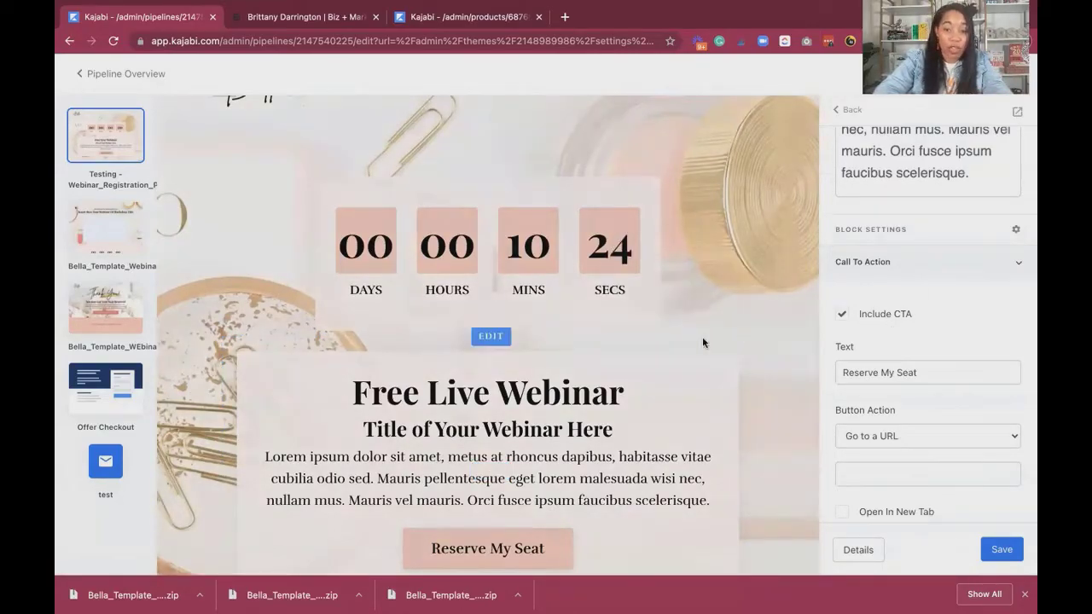
scroll(664, 379, "down", 6)
scroll(664, 380, "down", 15)
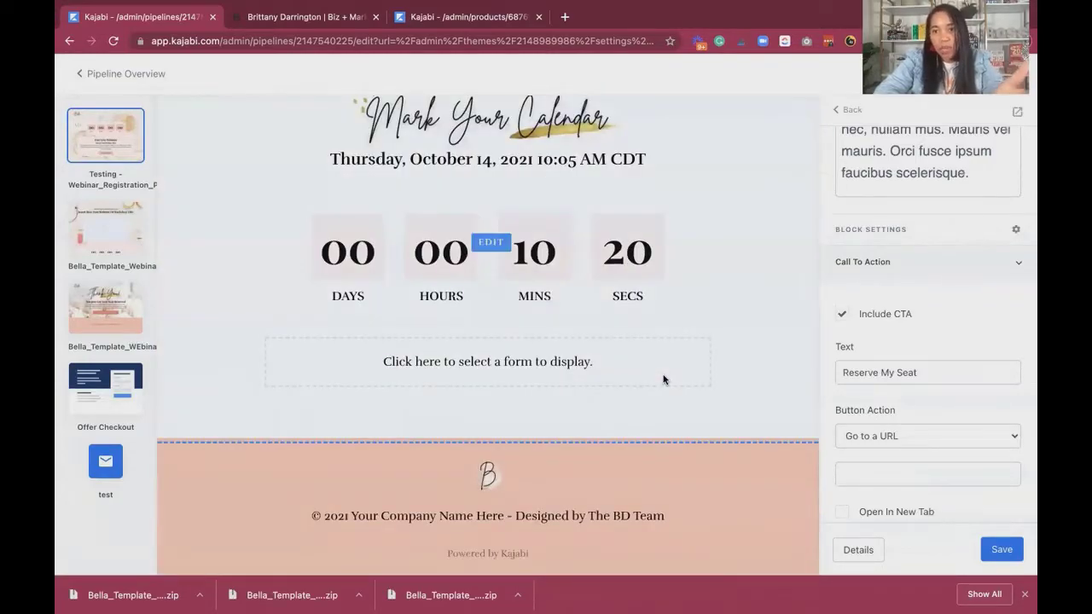
scroll(663, 379, "up", 10)
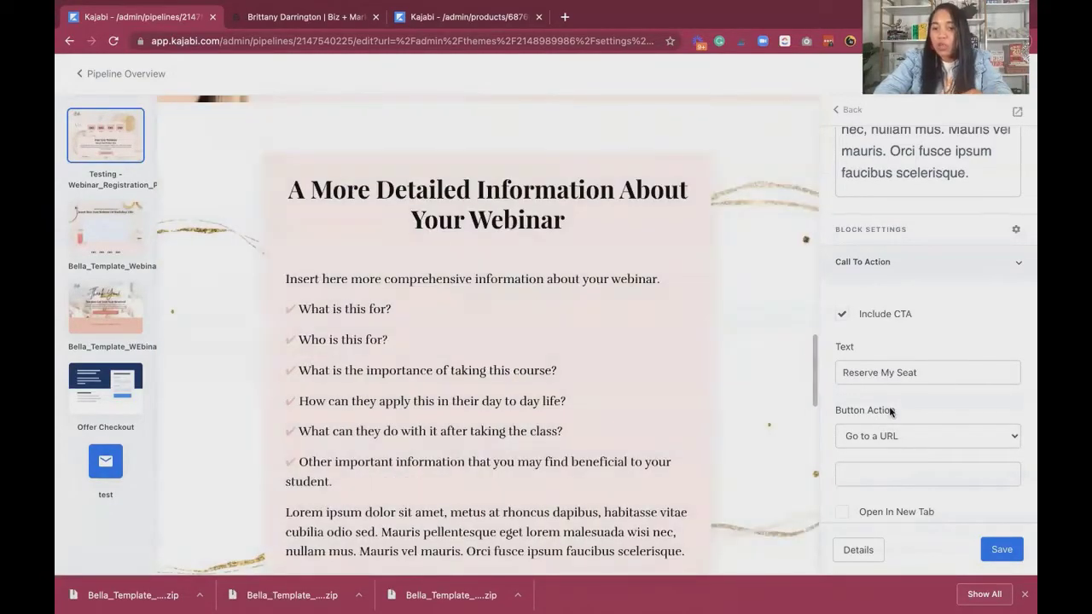
scroll(931, 368, "up", 1)
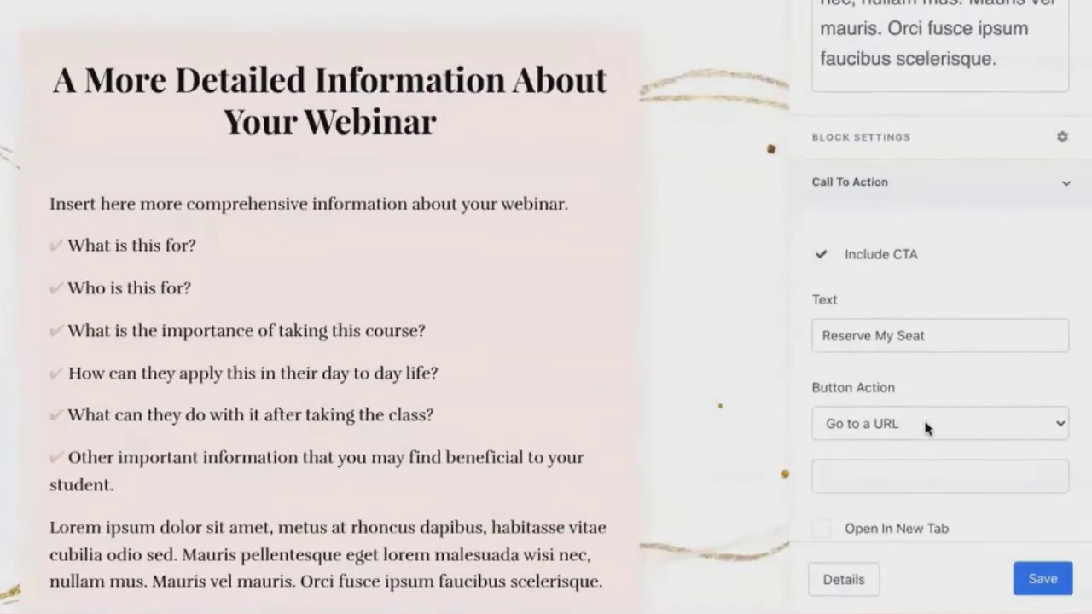
left_click(919, 439)
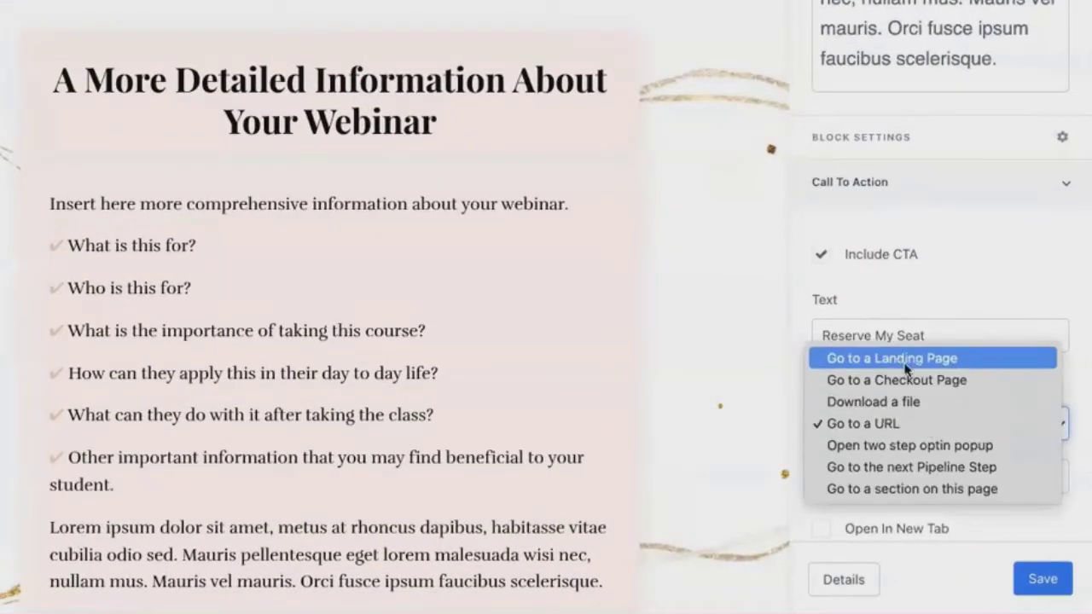
left_click(900, 445)
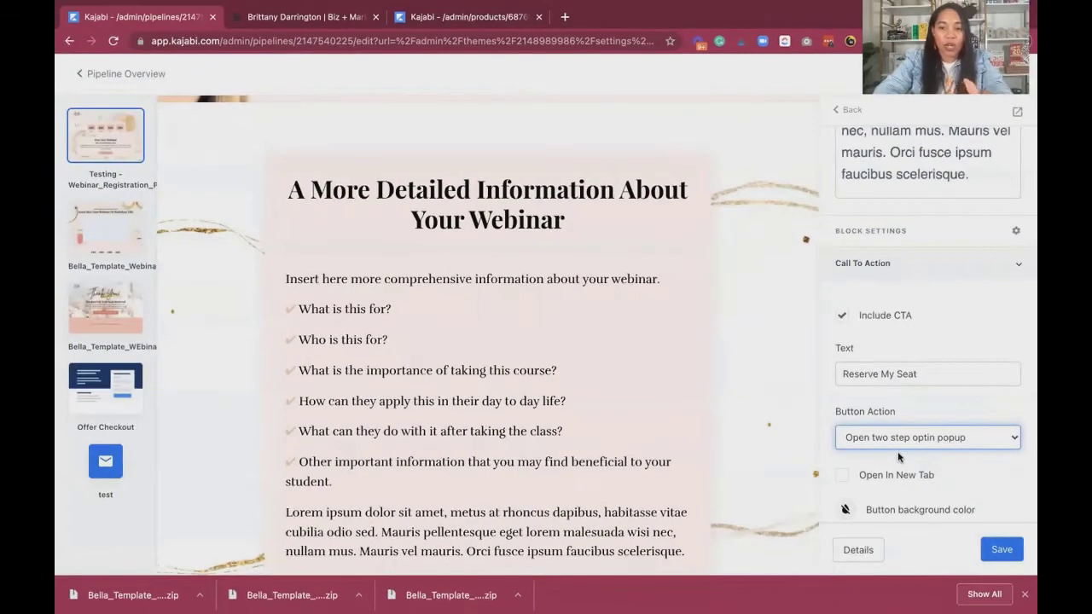
scroll(697, 374, "down", 3)
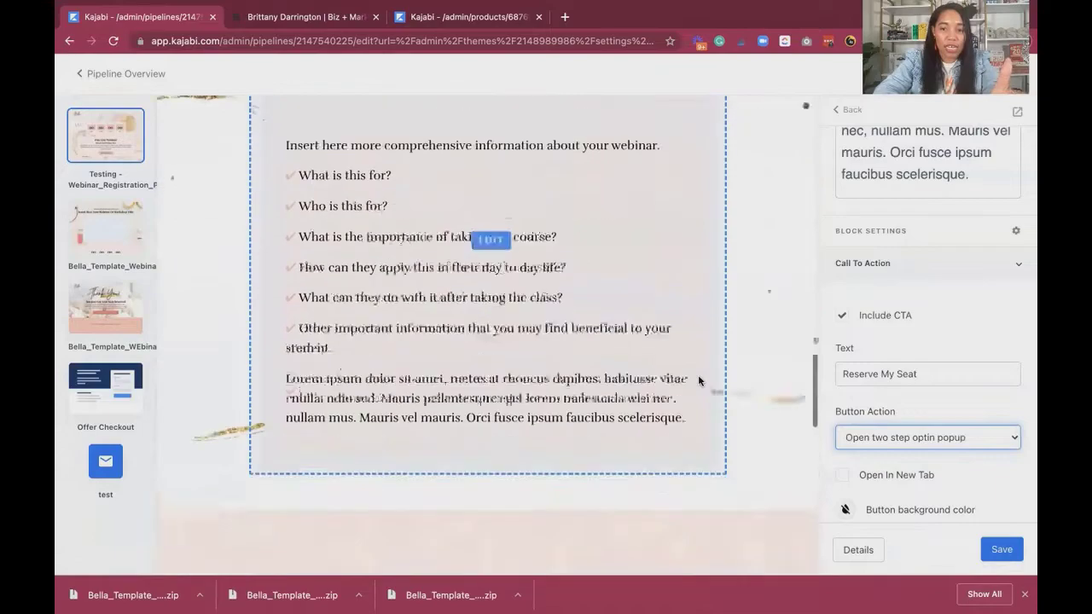
left_click(998, 550)
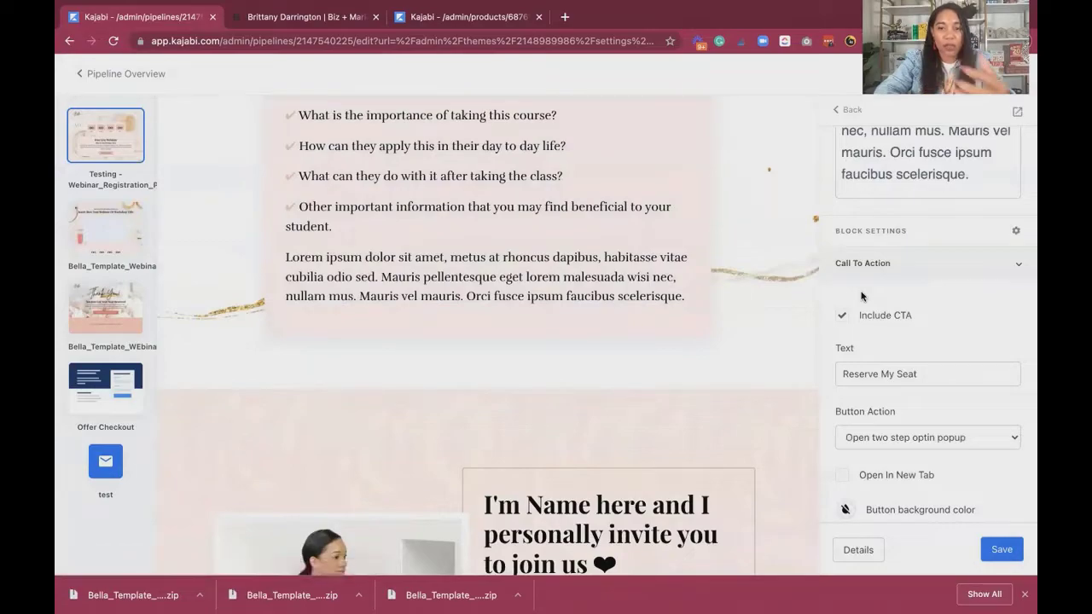
left_click(999, 550)
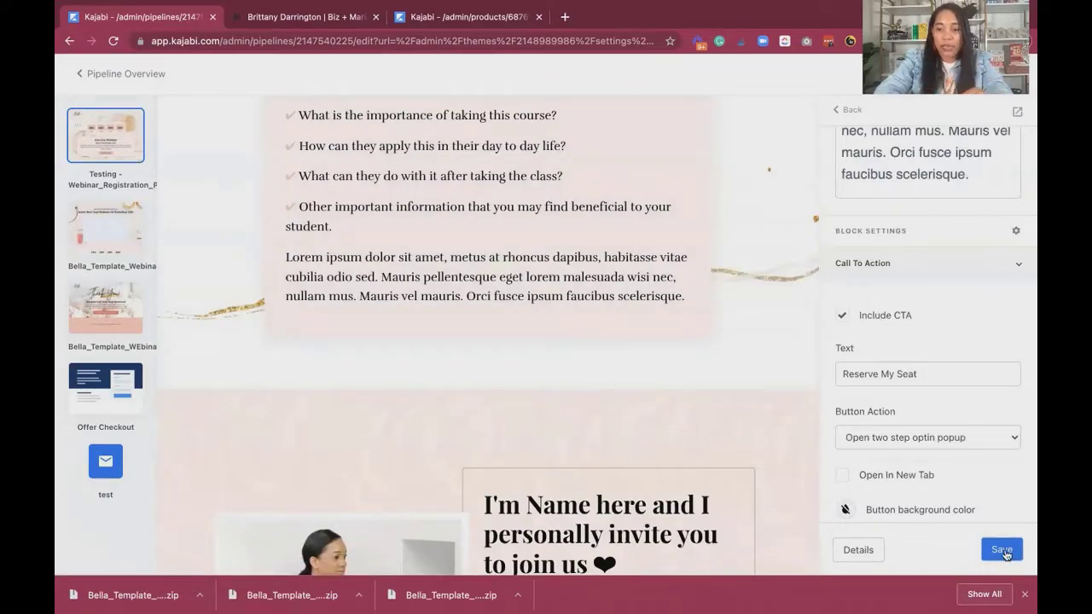
Leave the hero section and open the Form block in the page's Two Step Optin section.
scroll(963, 365, "up", 3)
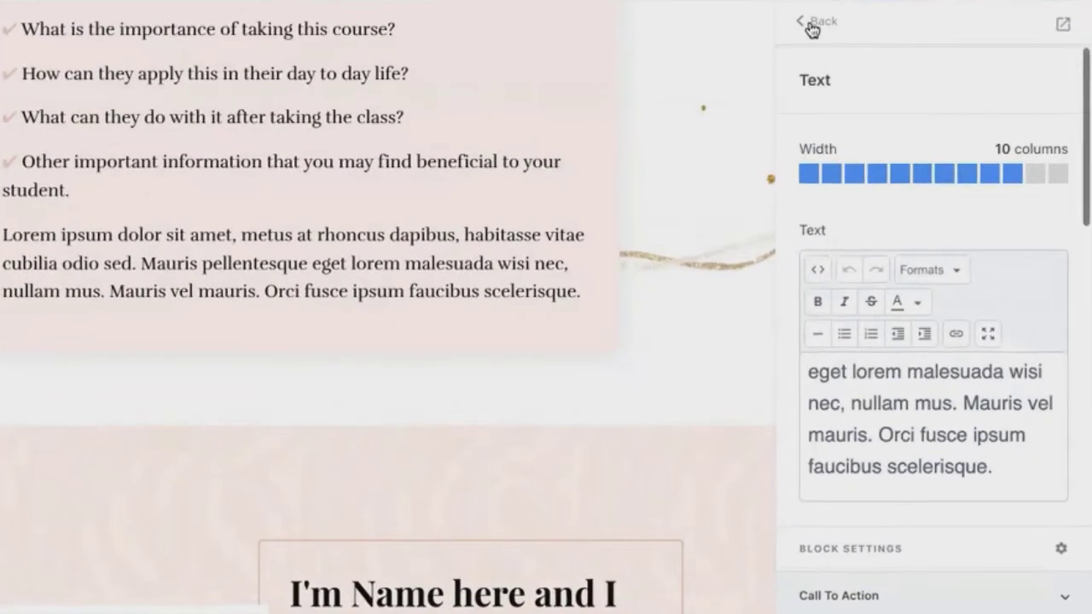
left_click(845, 110)
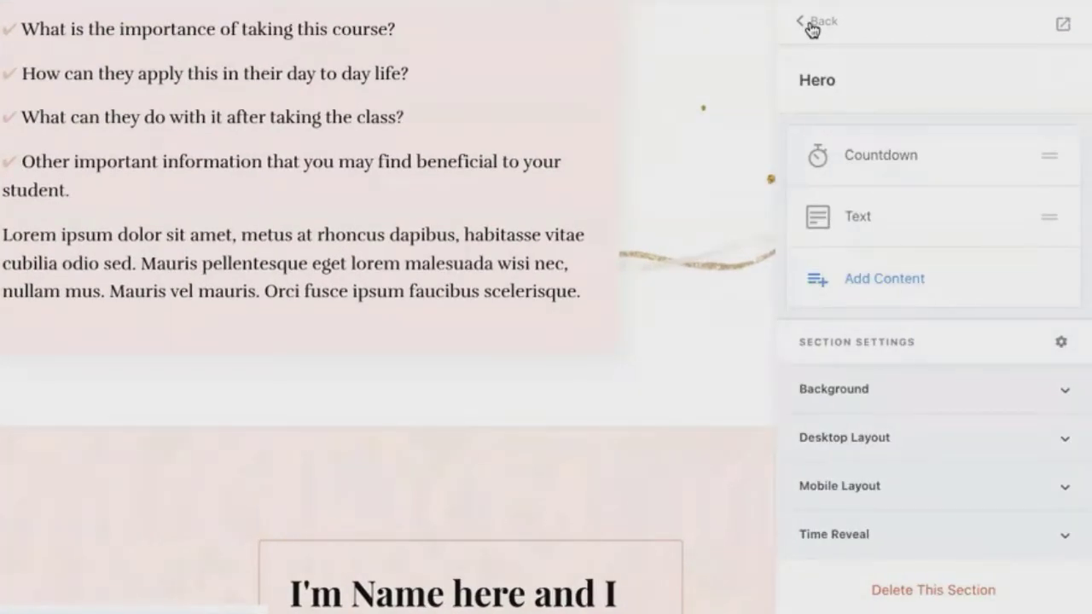
left_click(811, 26)
scroll(872, 271, "down", 4)
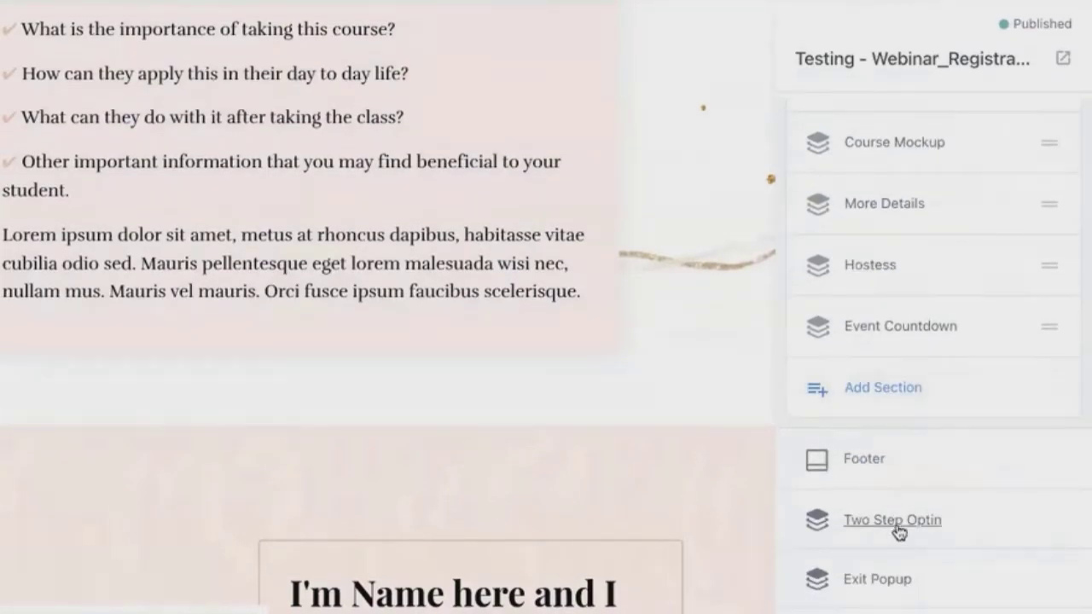
left_click(895, 522)
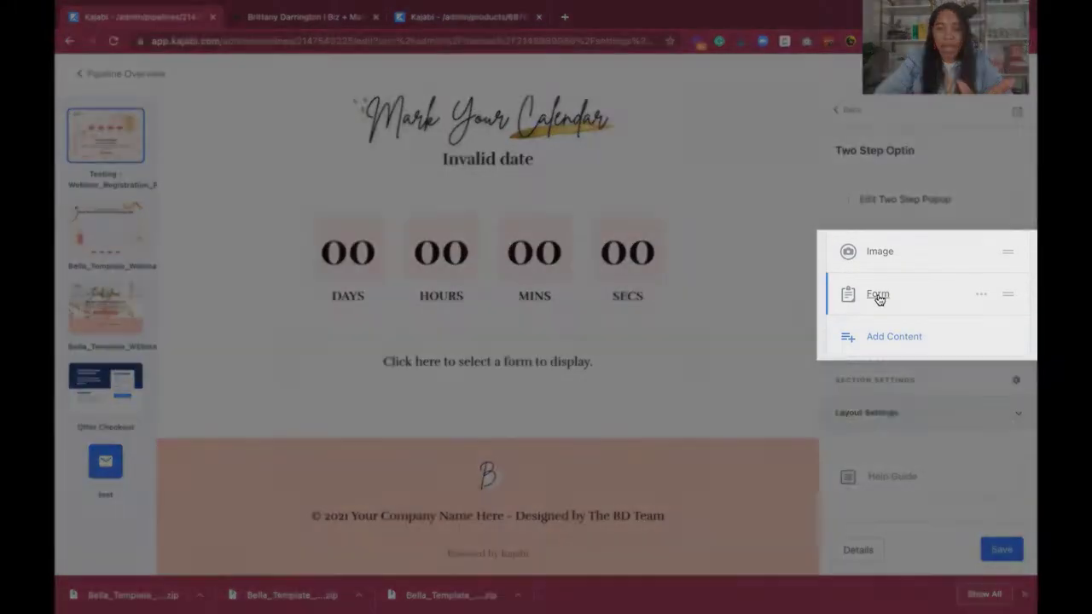
left_click(878, 296)
Set the popup form to 1K in 28 days test pipeline Form with thank-you page "Go to the next Pipeline Step" and save.
scroll(895, 336, "down", 2)
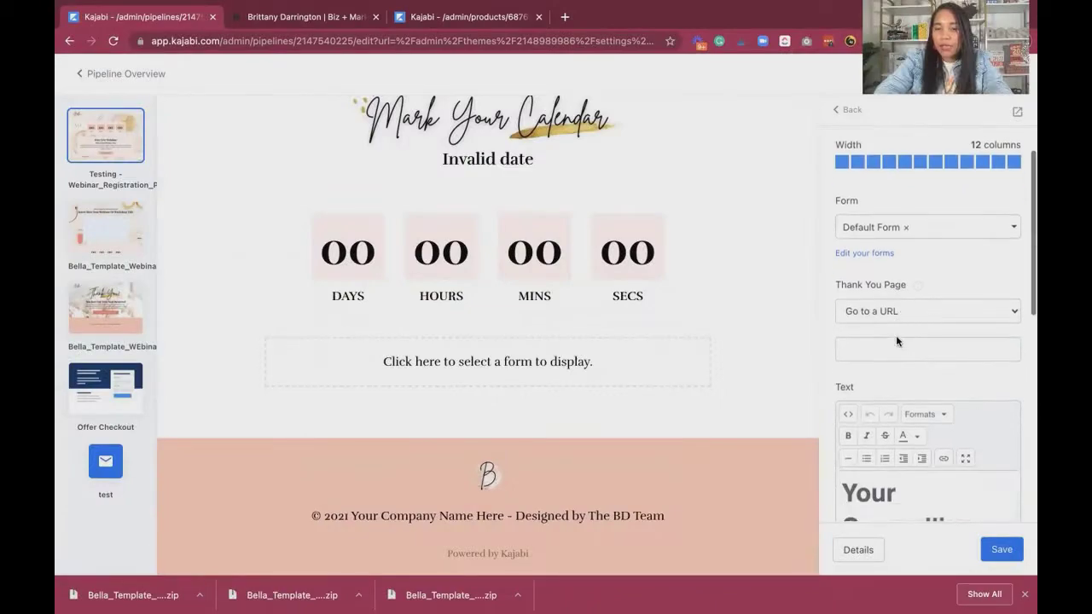
left_click(908, 309)
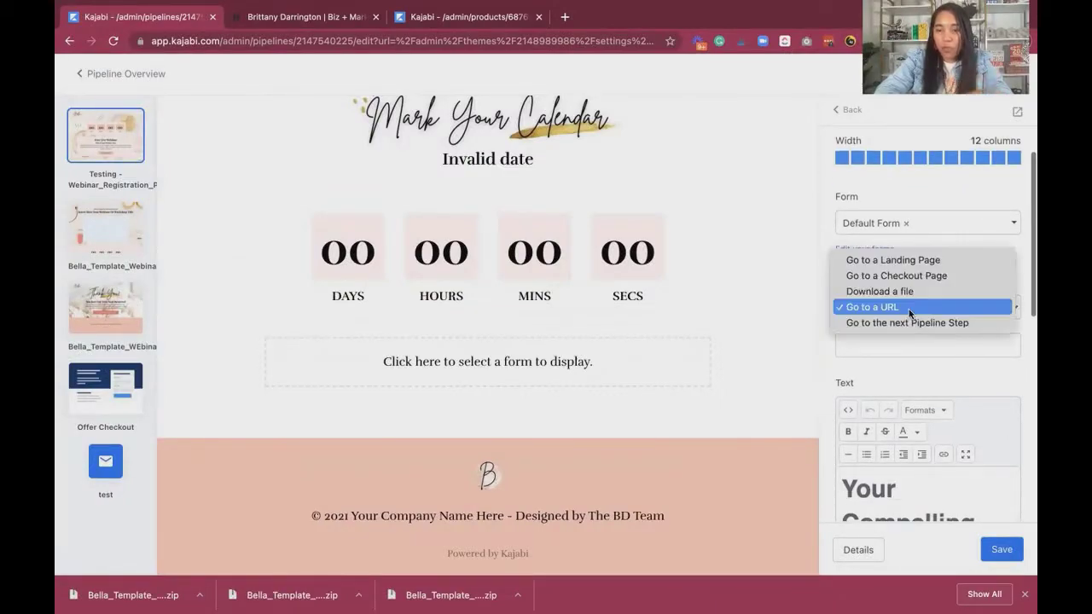
left_click(911, 324)
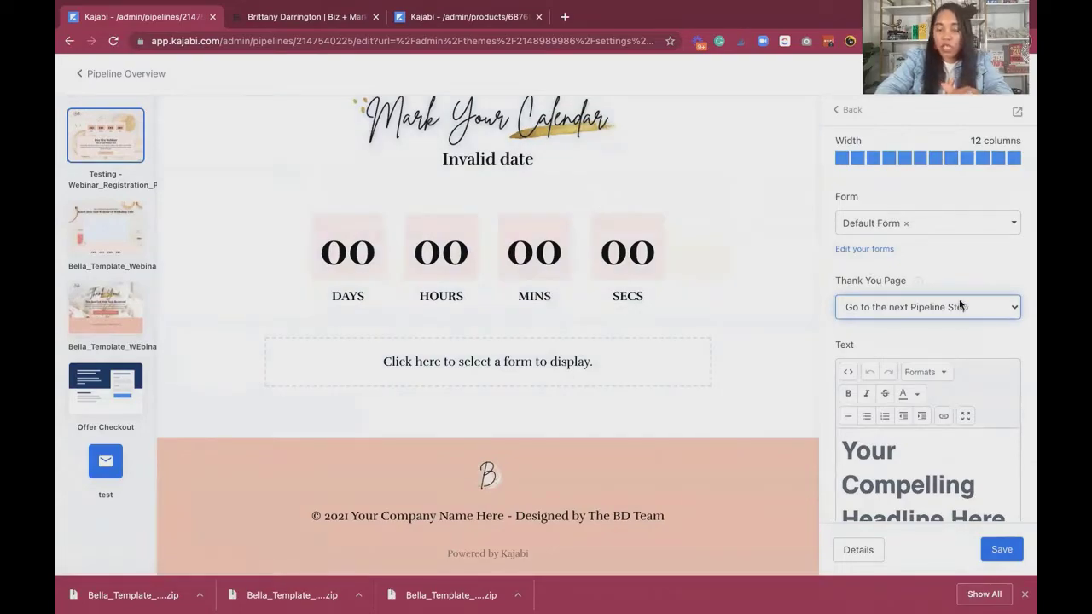
left_click(908, 227)
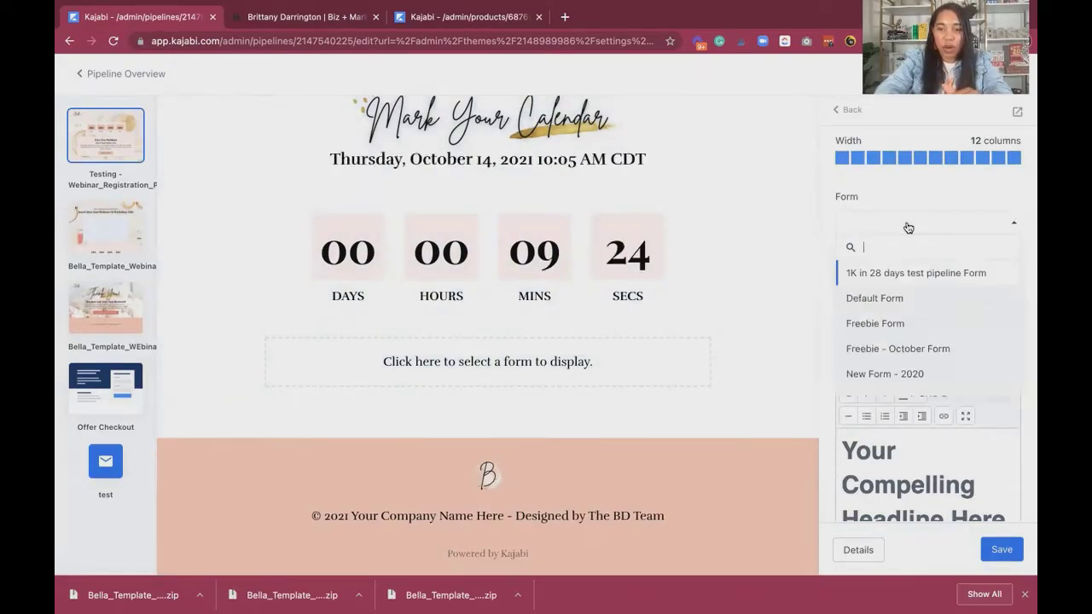
left_click(887, 277)
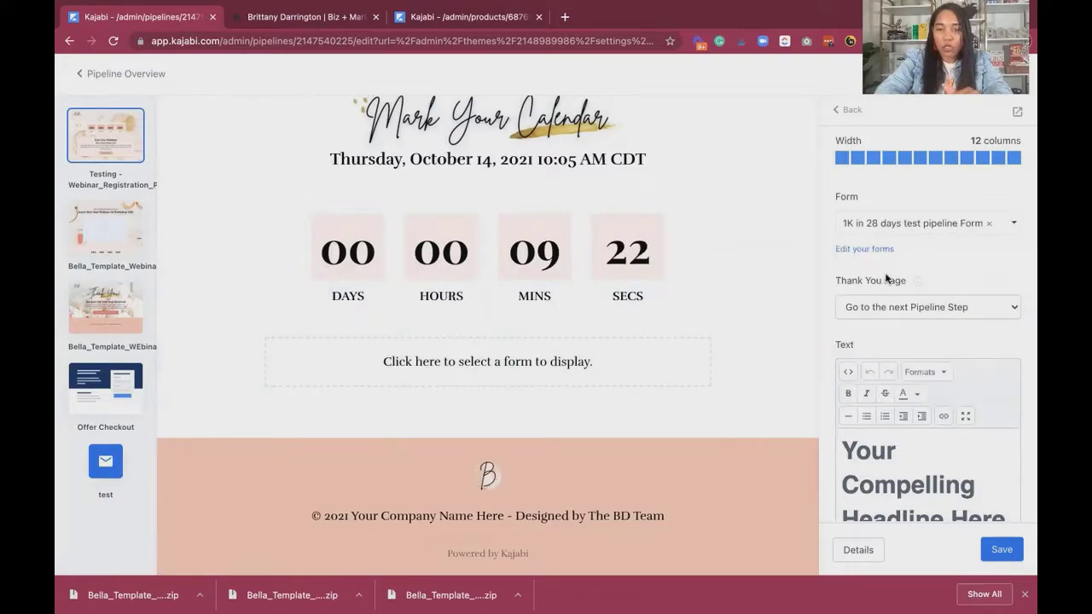
left_click(1002, 550)
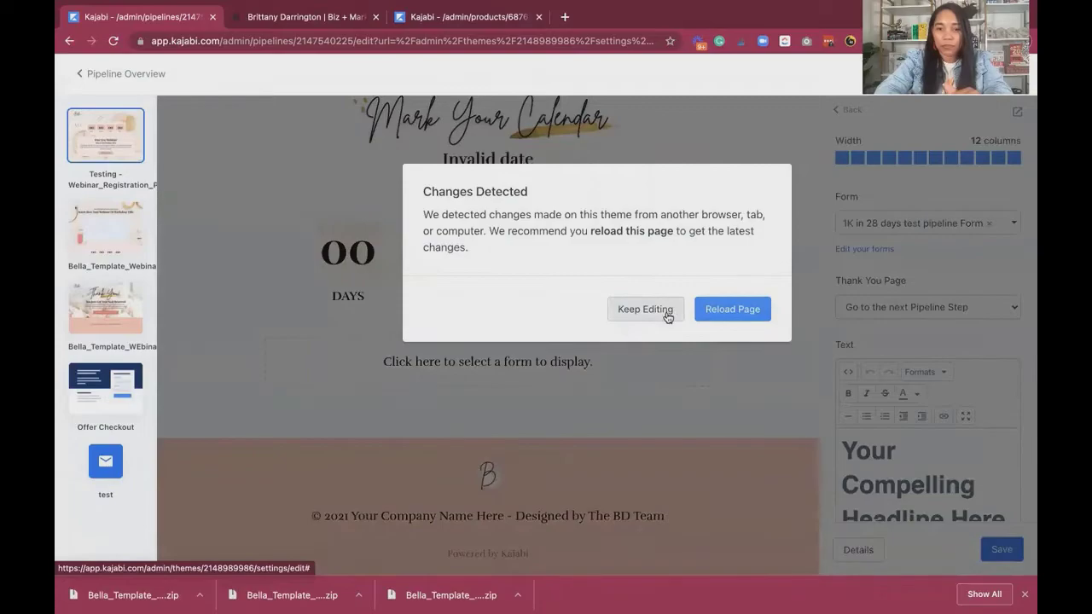
Assign 1K in 28 days test pipeline Form to the form block below the Mark Your Calendar countdown and save the page.
left_click(668, 313)
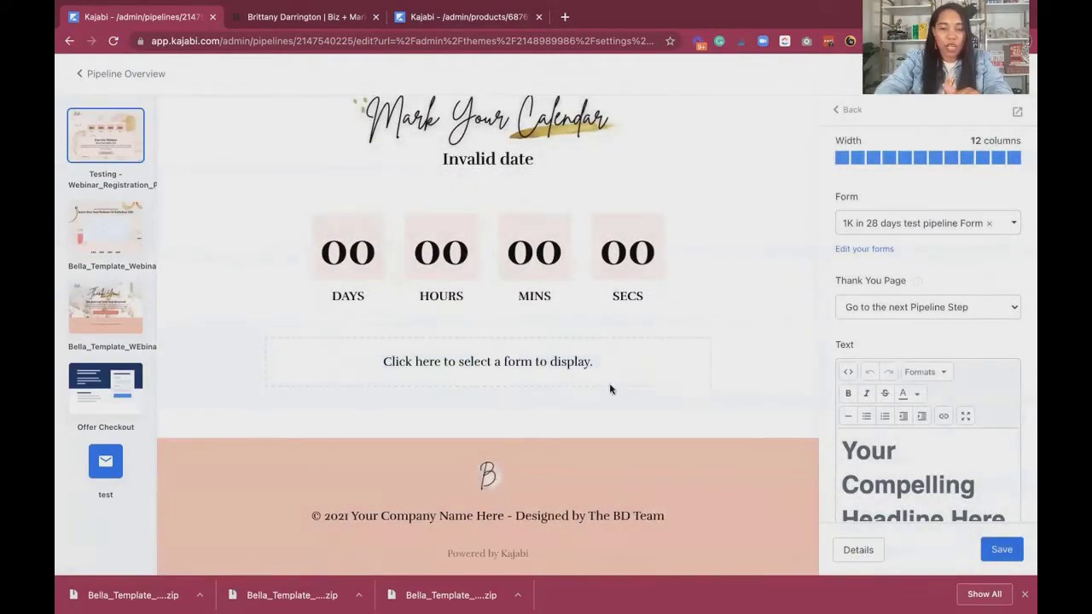
scroll(588, 400, "up", 20)
scroll(615, 368, "down", 8)
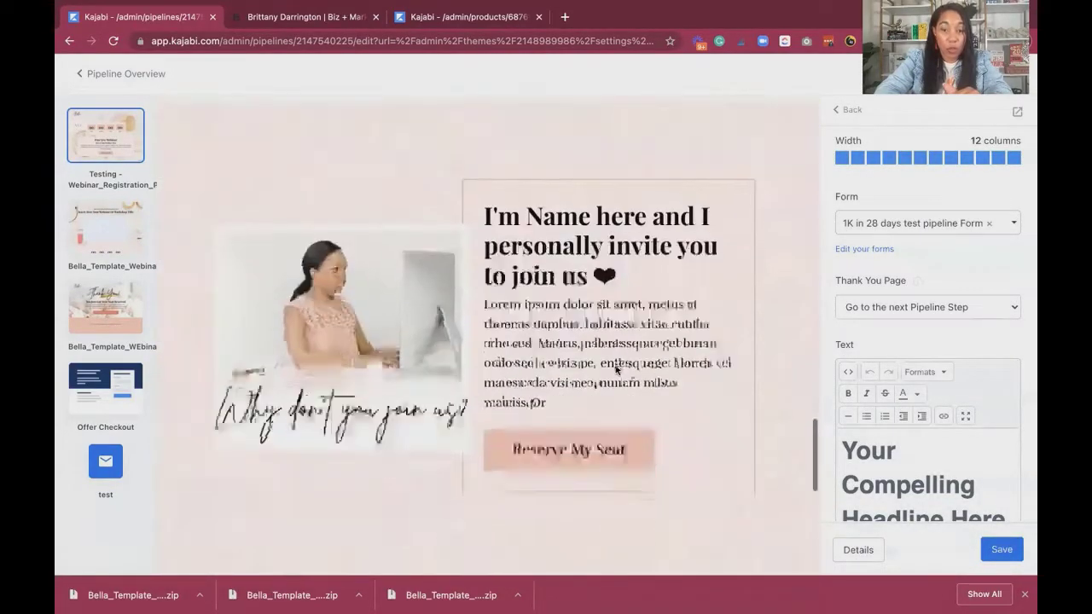
scroll(616, 368, "up", 5)
left_click(562, 361)
scroll(561, 363, "up", 1)
left_click(910, 283)
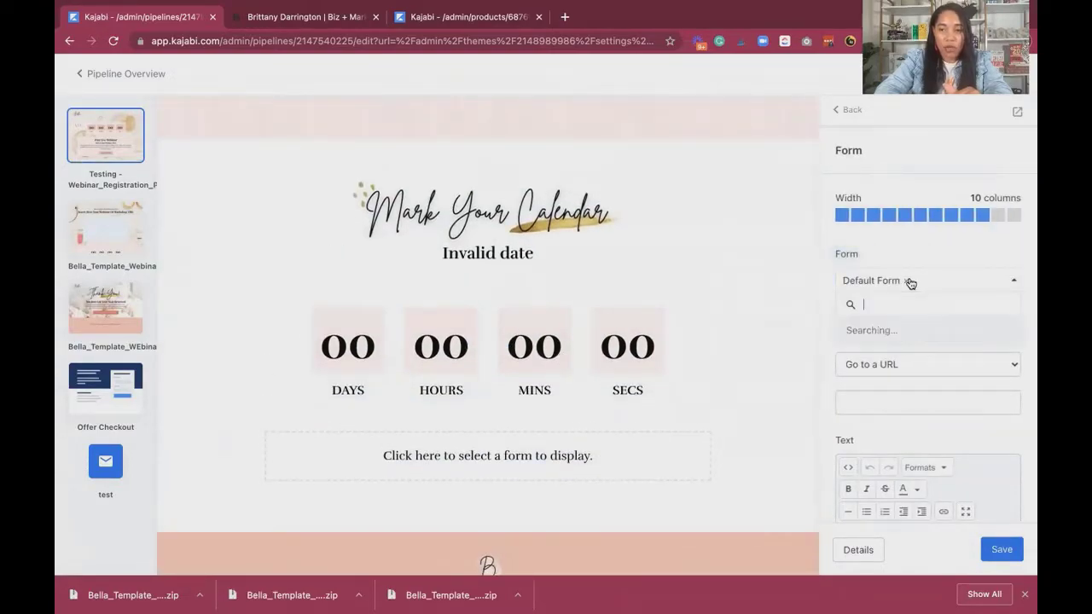
left_click(897, 331)
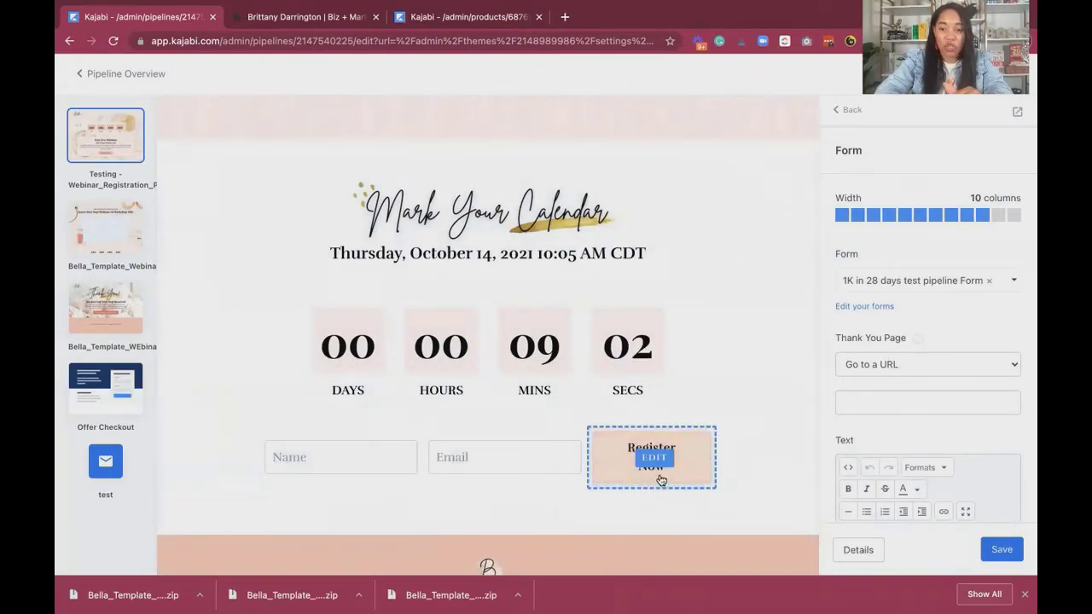
left_click(996, 546)
Set the Mark Your Calendar form's thank-you page to "Go to the next Pipeline Step" and save the page.
left_click(937, 361)
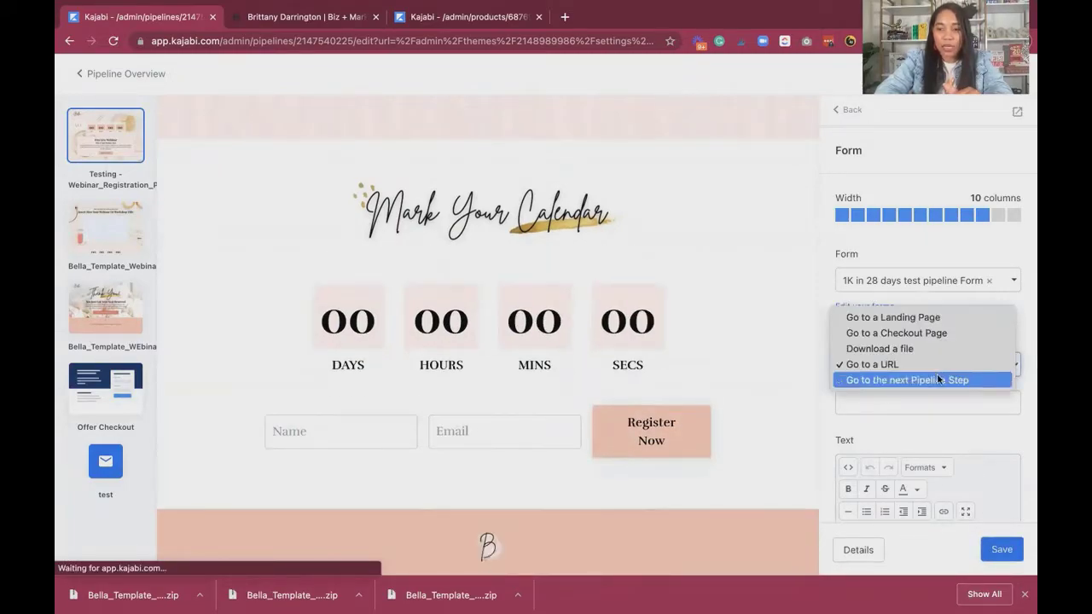
left_click(938, 378)
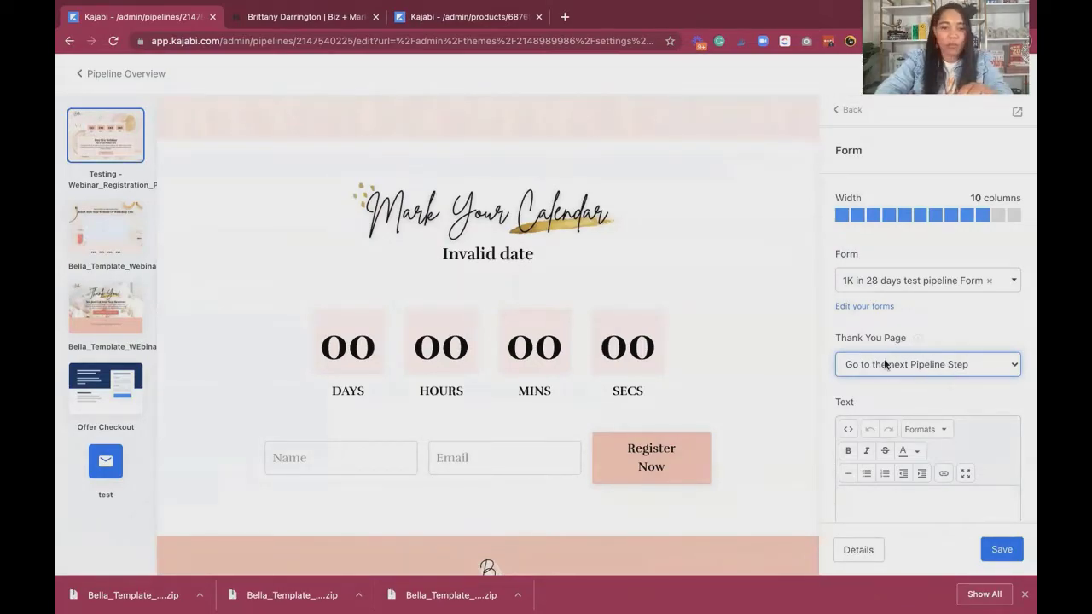
left_click(1003, 550)
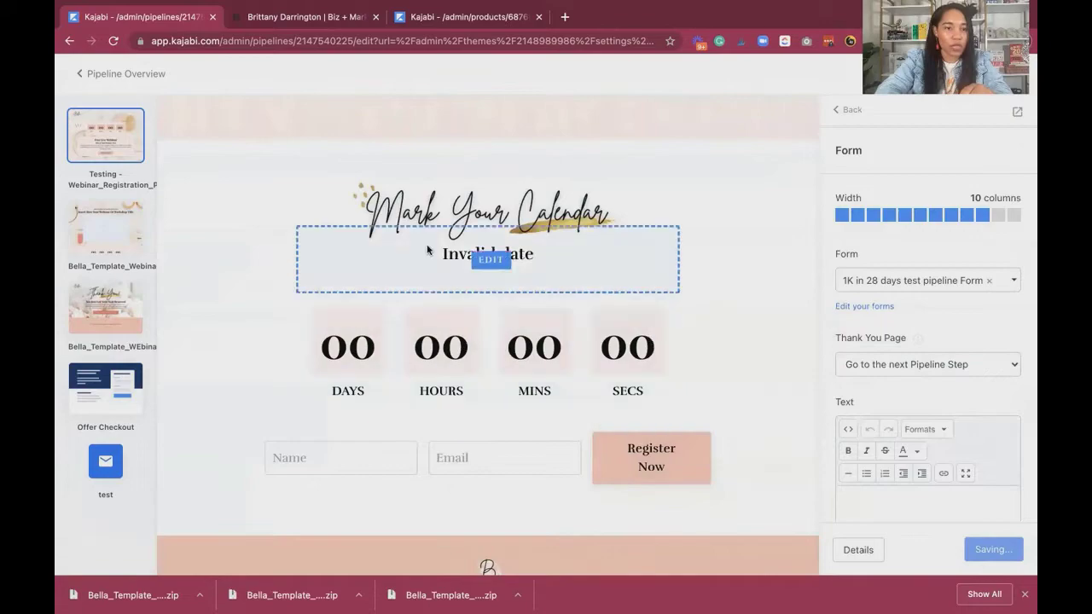
Return to the pipeline overview and reorder the pages so the webinar thank-you page precedes the replay page.
left_click(141, 75)
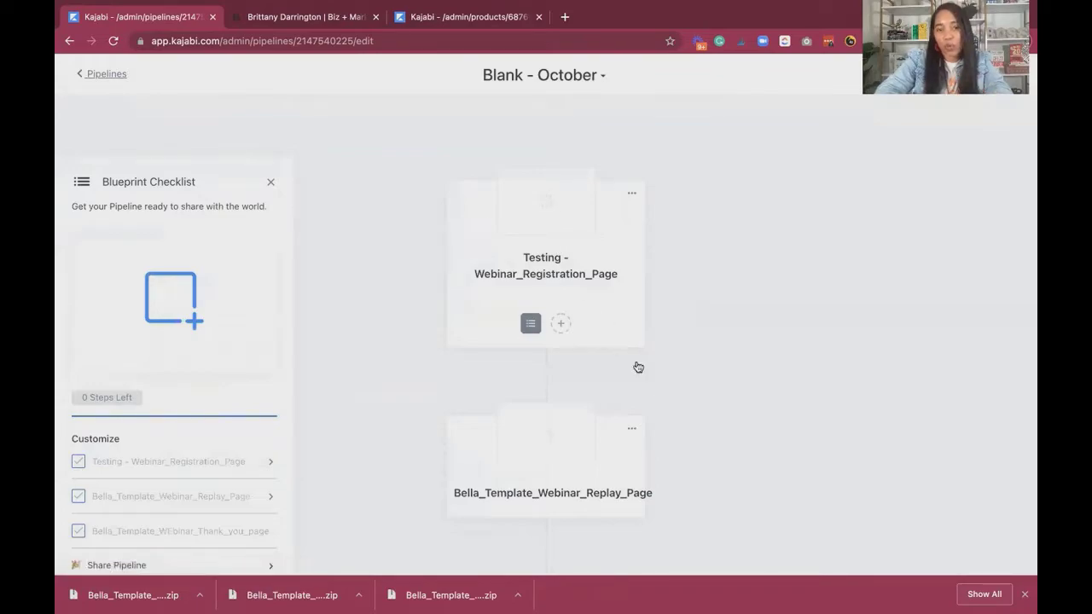
scroll(597, 361, "down", 2)
scroll(585, 361, "up", 1)
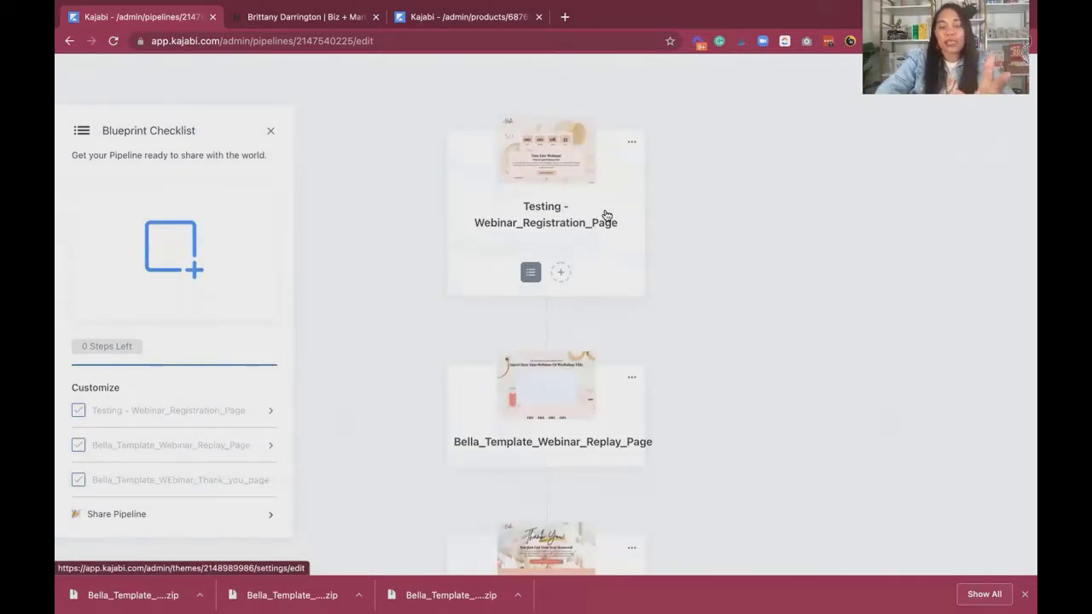
scroll(605, 215, "down", 1)
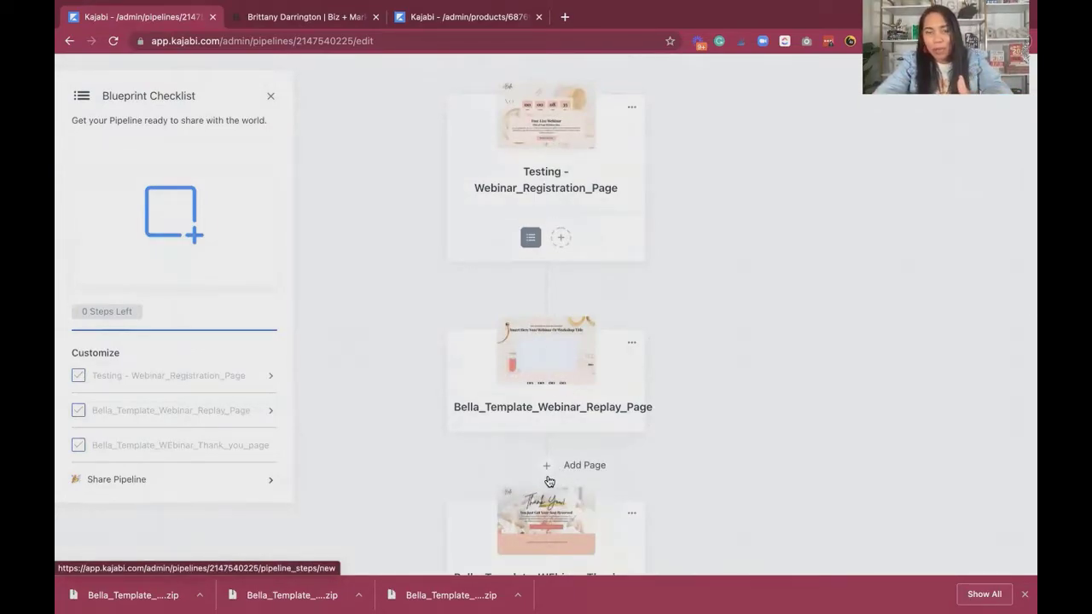
scroll(646, 329, "up", 2)
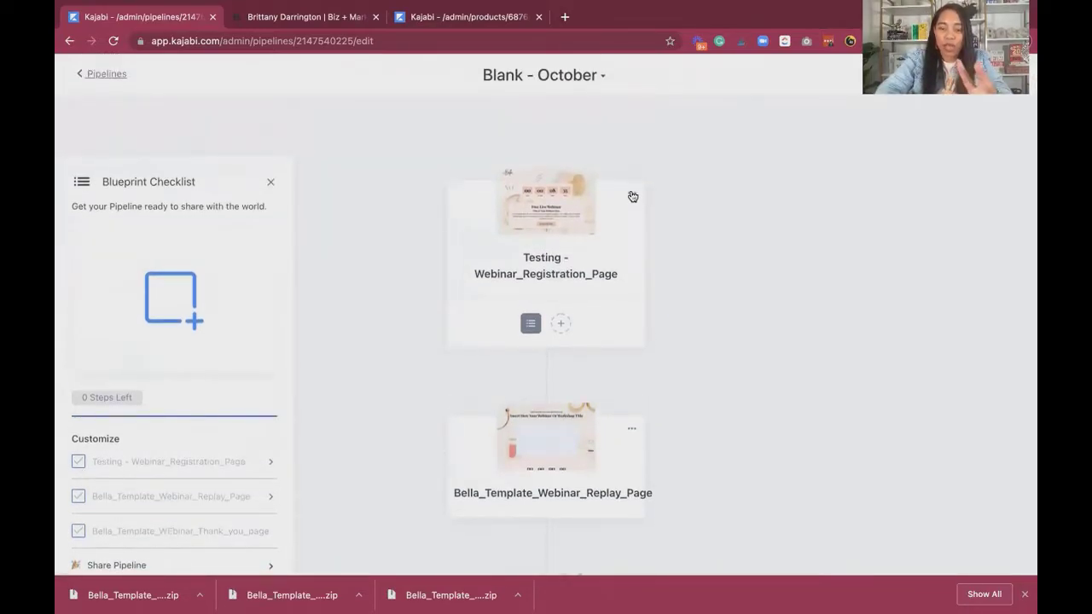
left_click(781, 260)
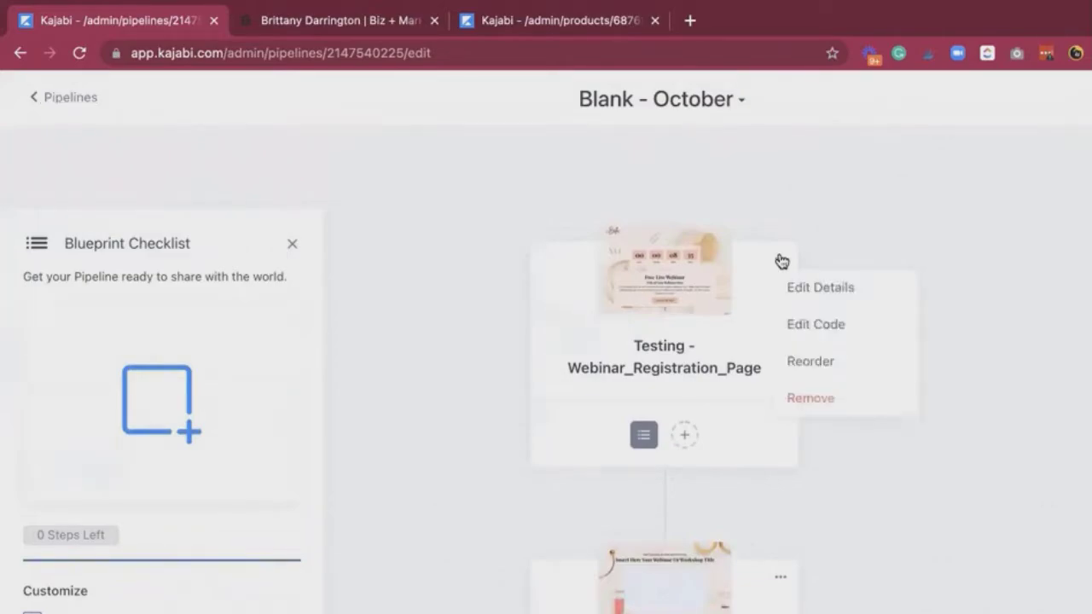
left_click(821, 367)
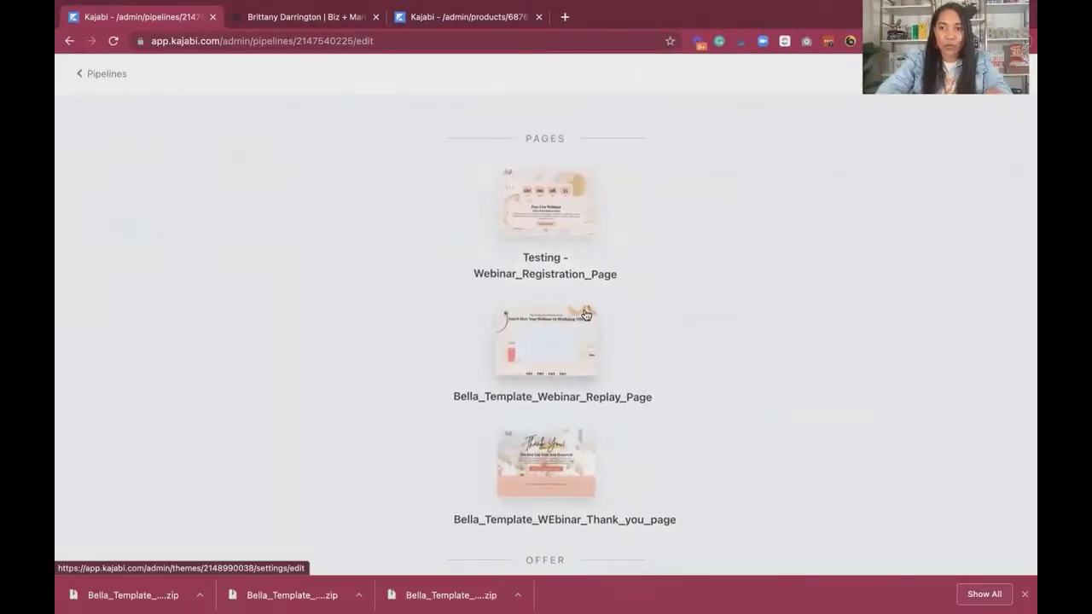
left_click_drag(573, 447, 575, 333)
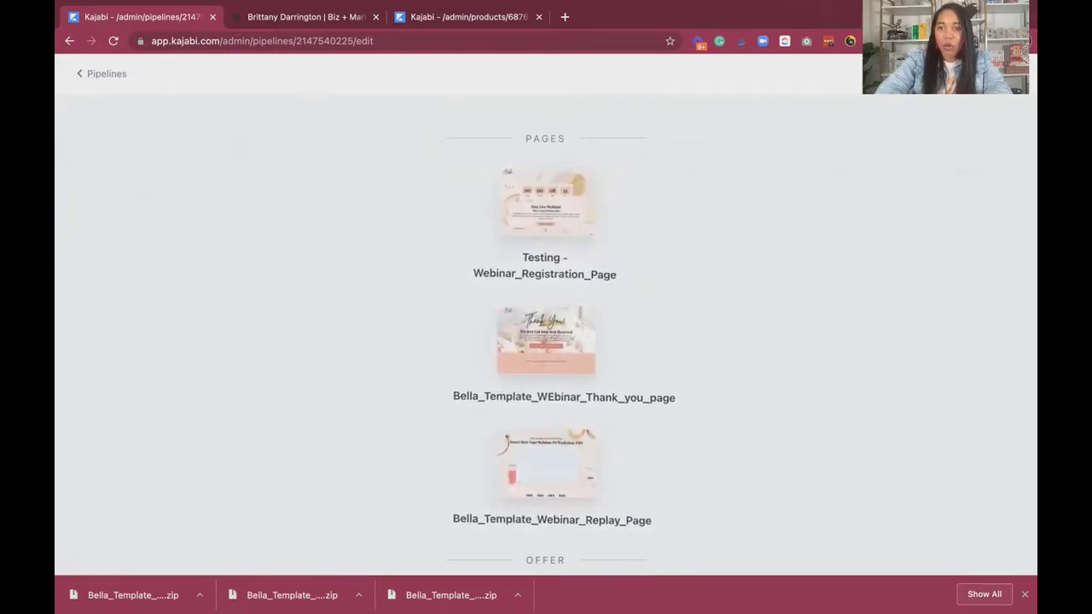
left_click(986, 75)
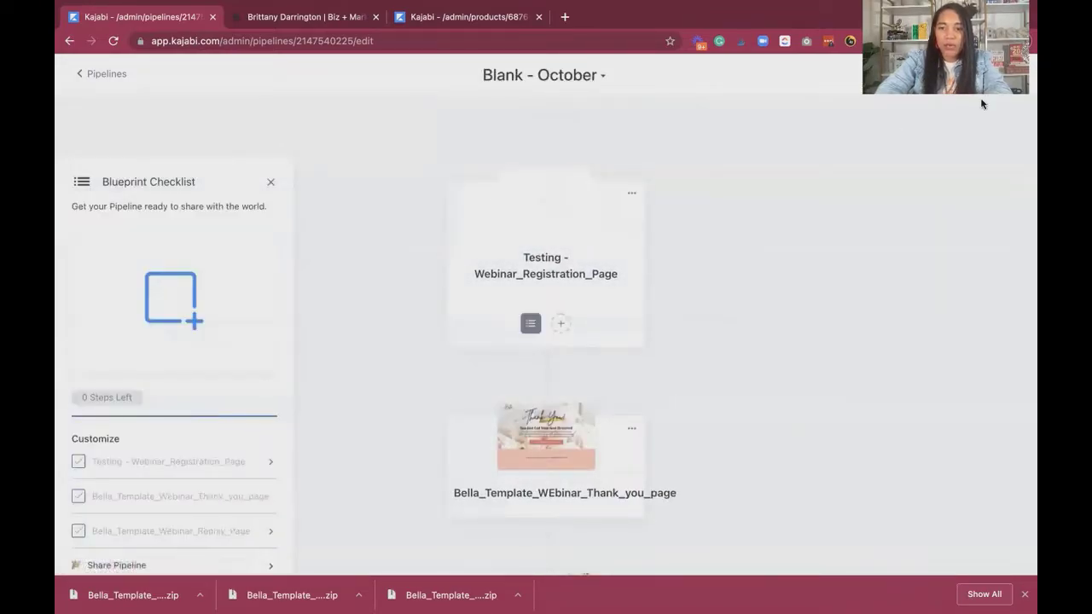
Add an automation to the registration page that registers people to Test Event when the form is submitted.
scroll(583, 387, "down", 5)
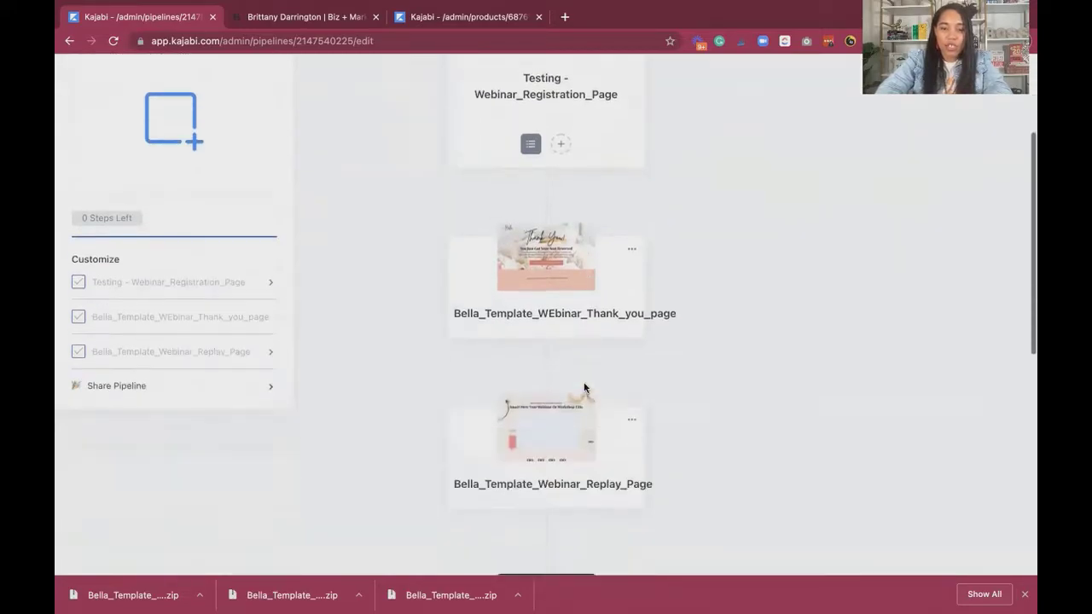
scroll(579, 233, "up", 5)
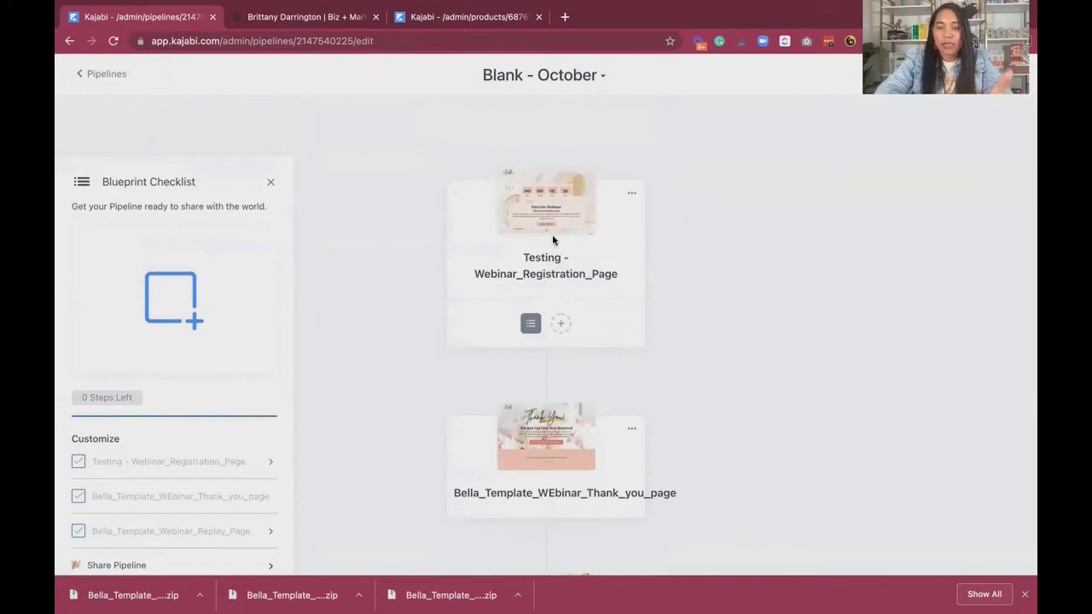
scroll(532, 422, "down", 3)
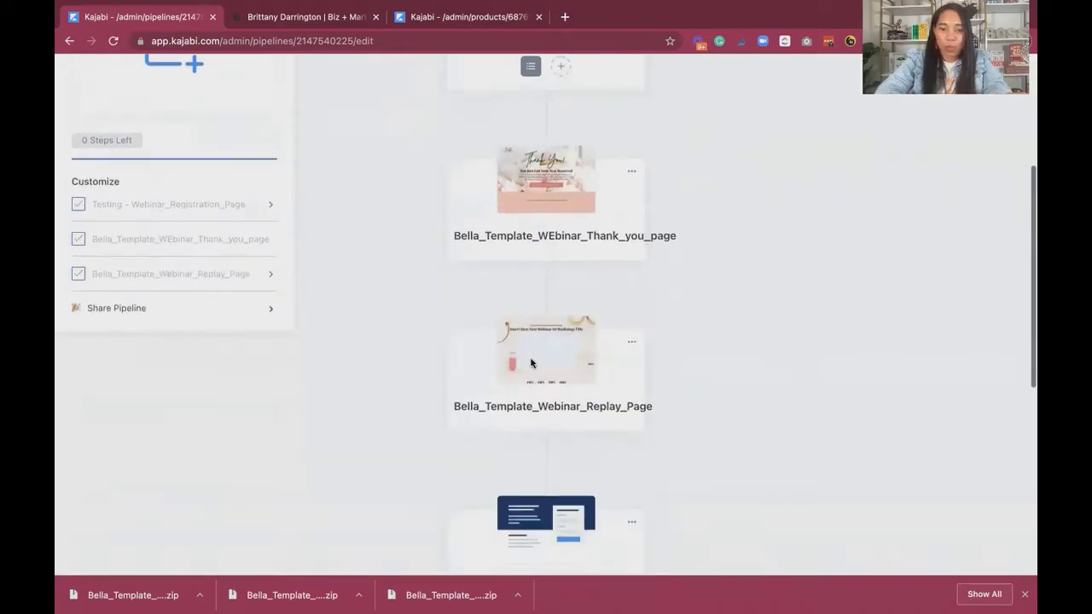
scroll(545, 366, "up", 3)
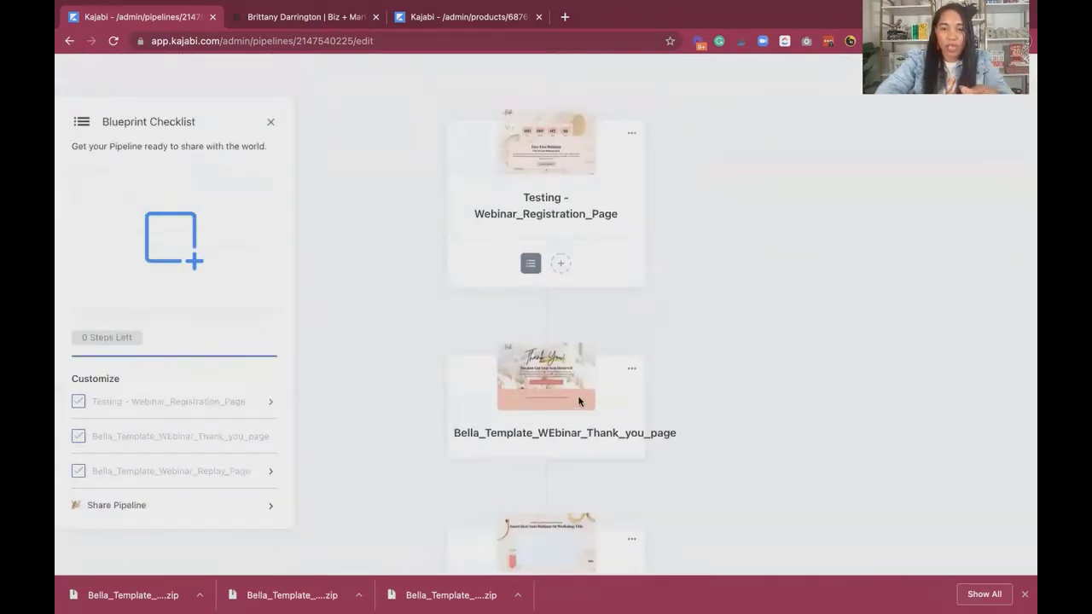
scroll(561, 461, "down", 2)
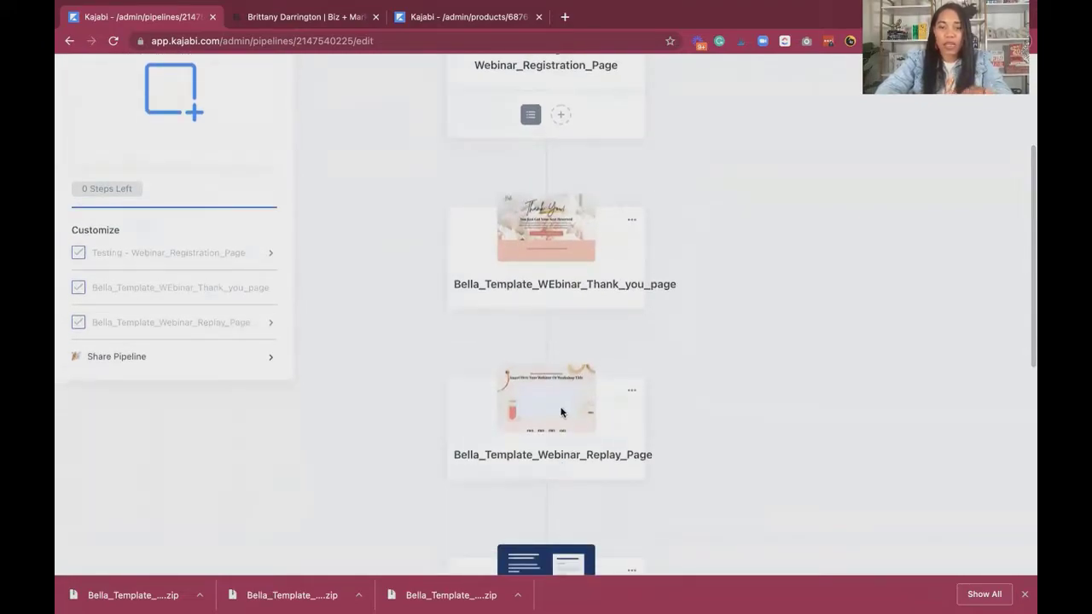
scroll(560, 413, "up", 2)
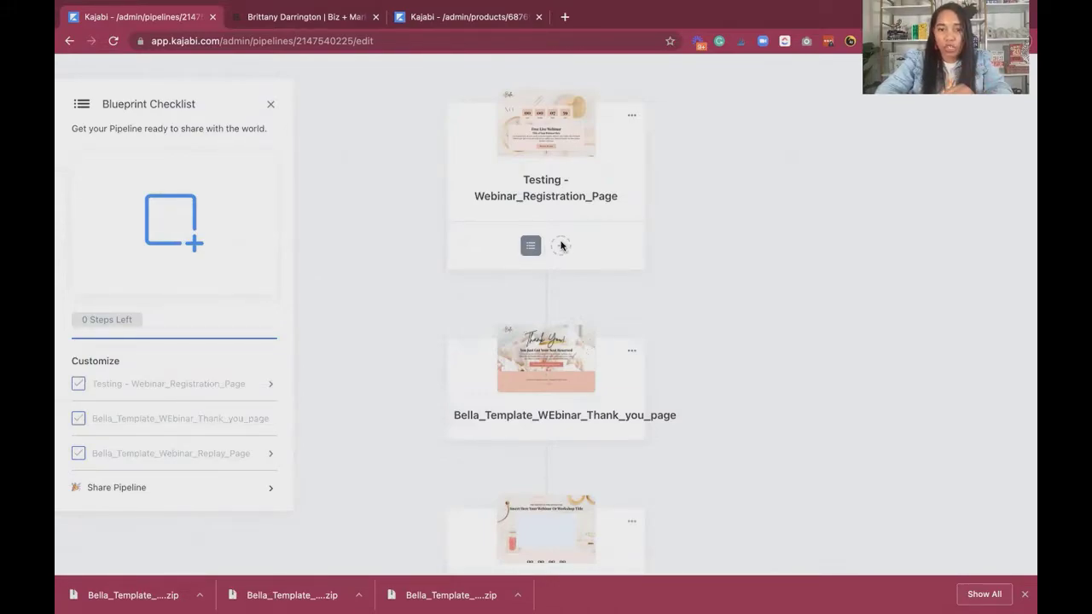
left_click(560, 245)
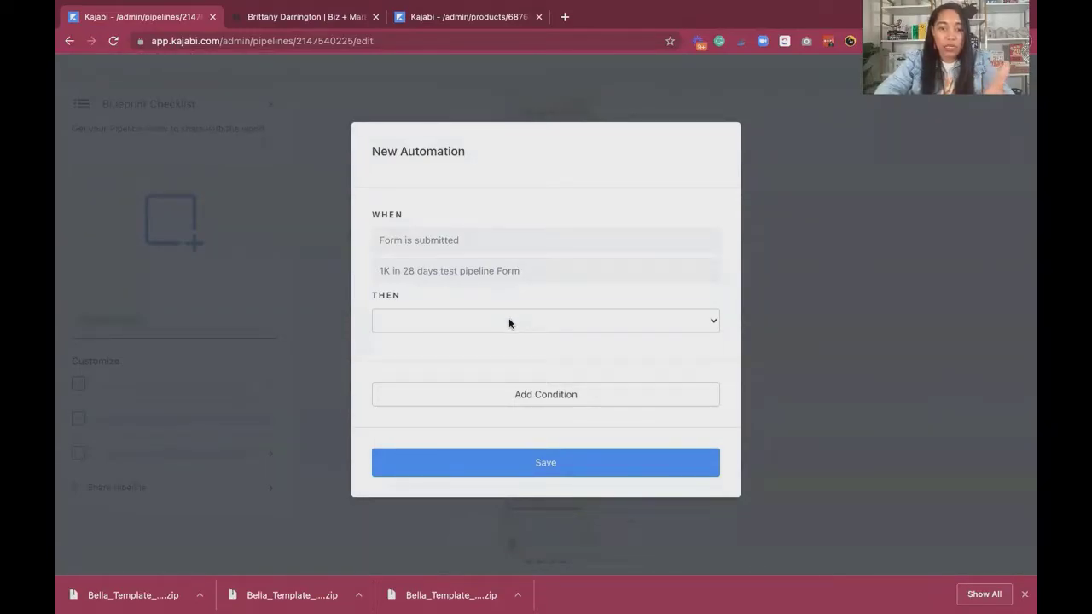
left_click(510, 323)
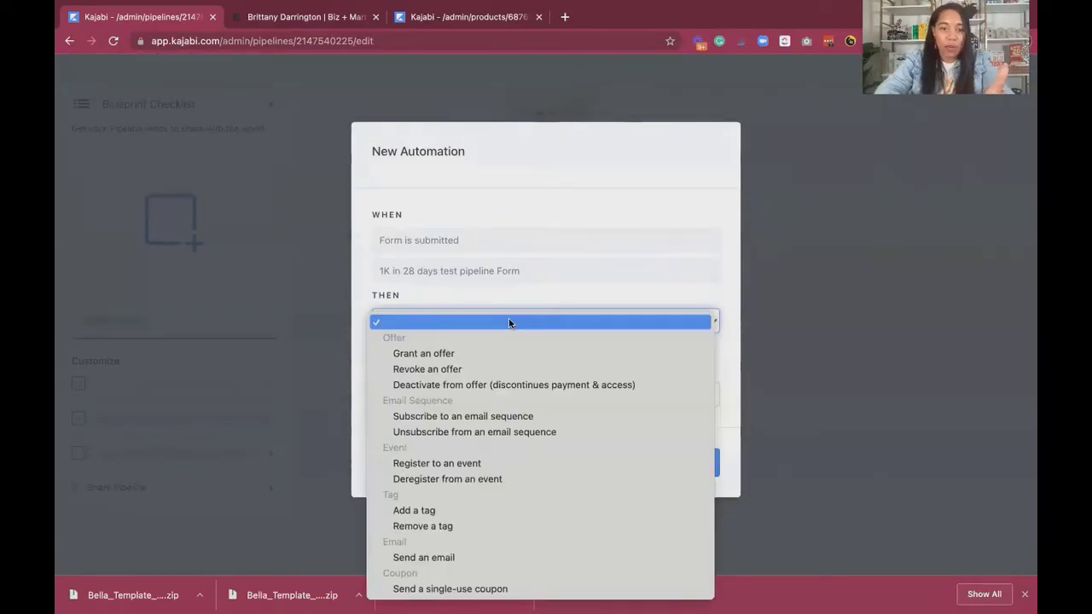
left_click(504, 463)
left_click(489, 359)
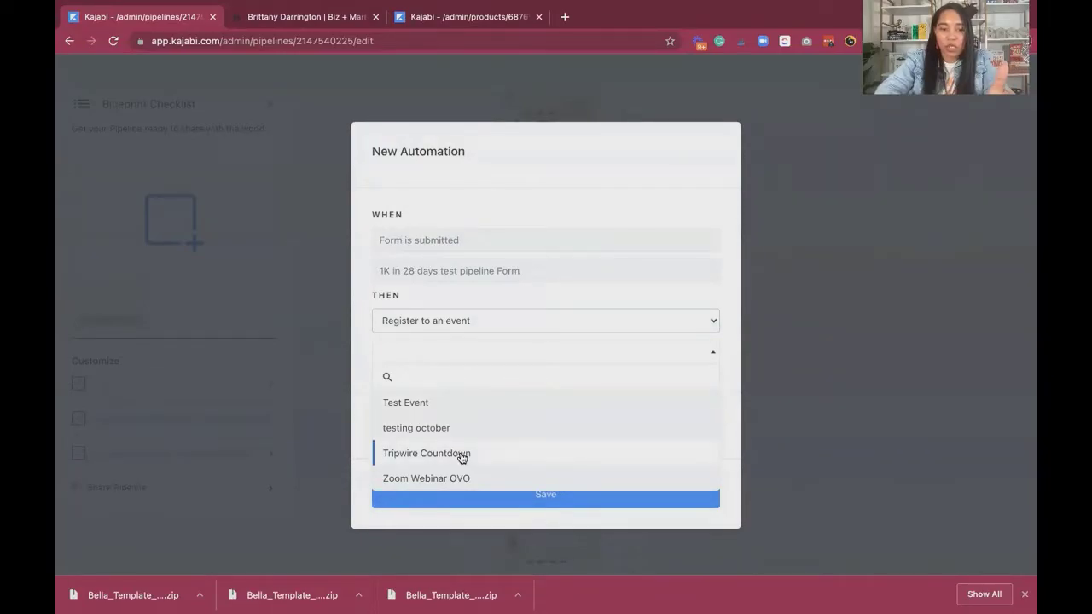
left_click(447, 408)
left_click(492, 498)
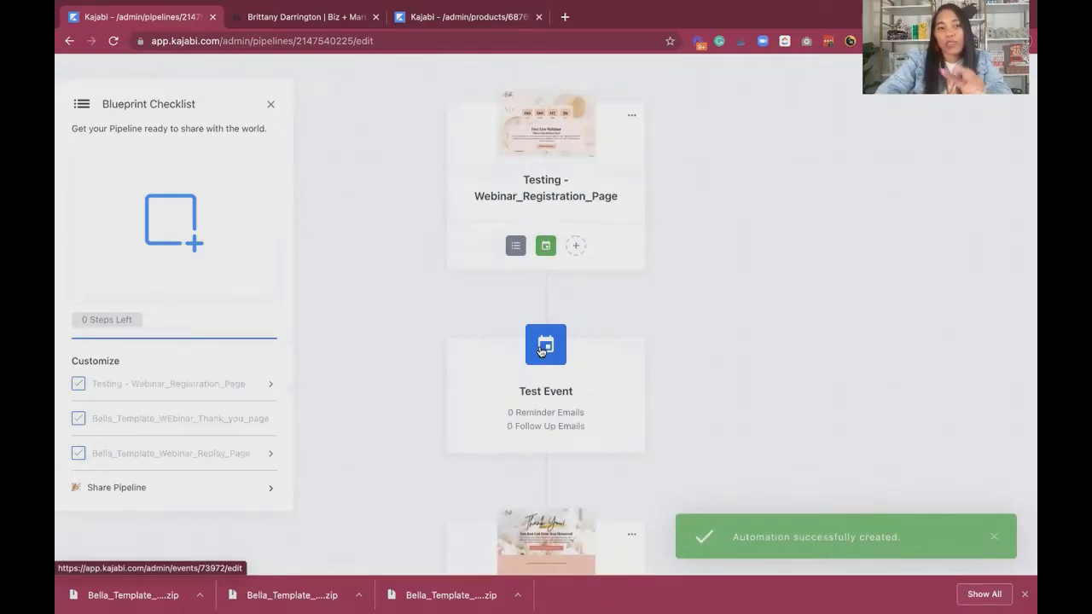
Open Test Event, start a new event email and review the options for when it is sent.
left_click(540, 350)
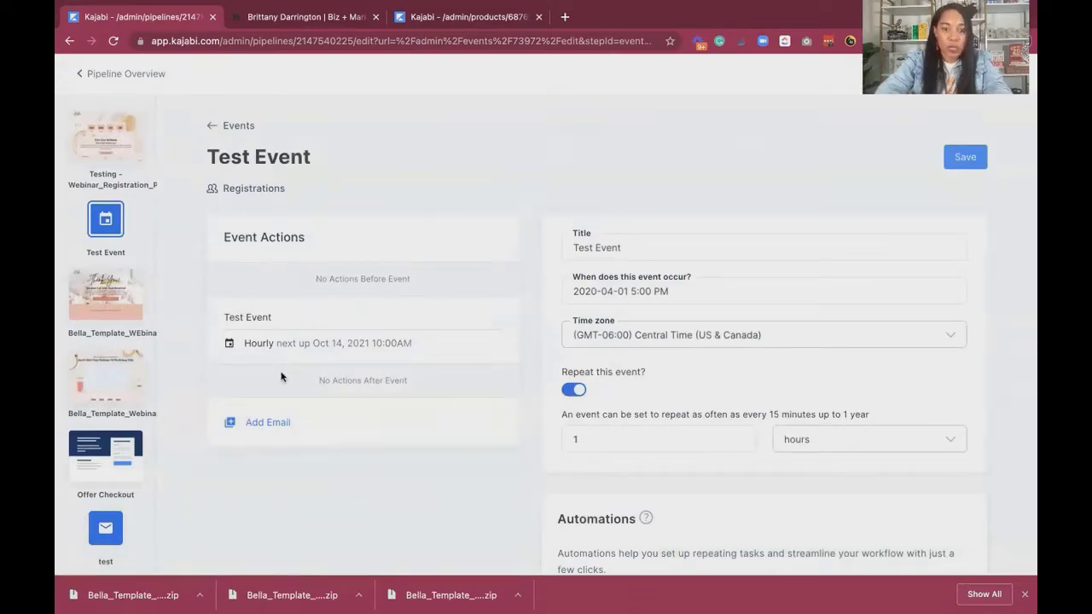
left_click(267, 429)
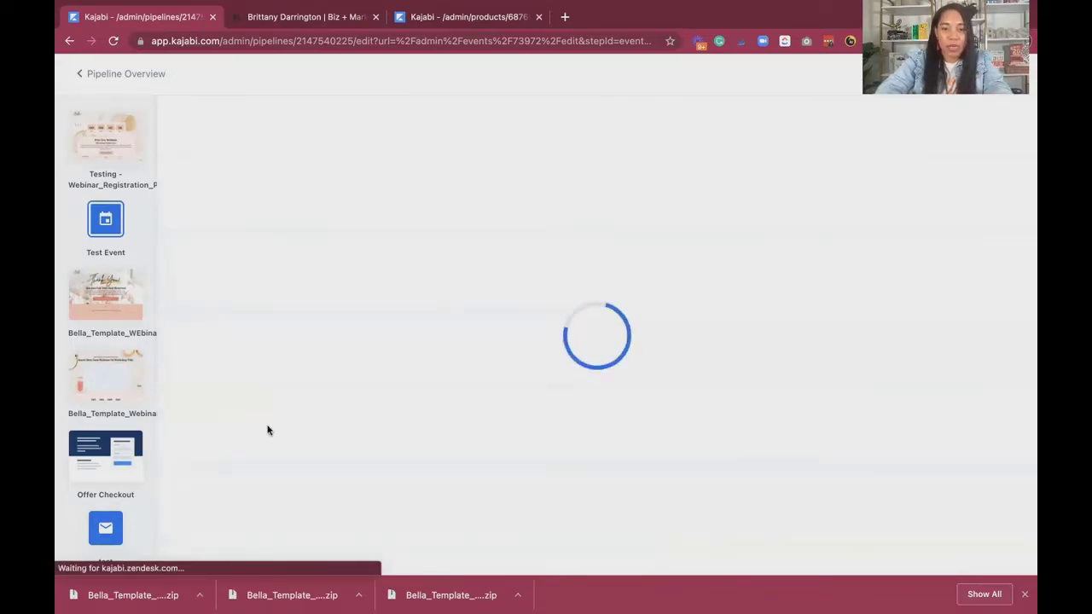
left_click(578, 261)
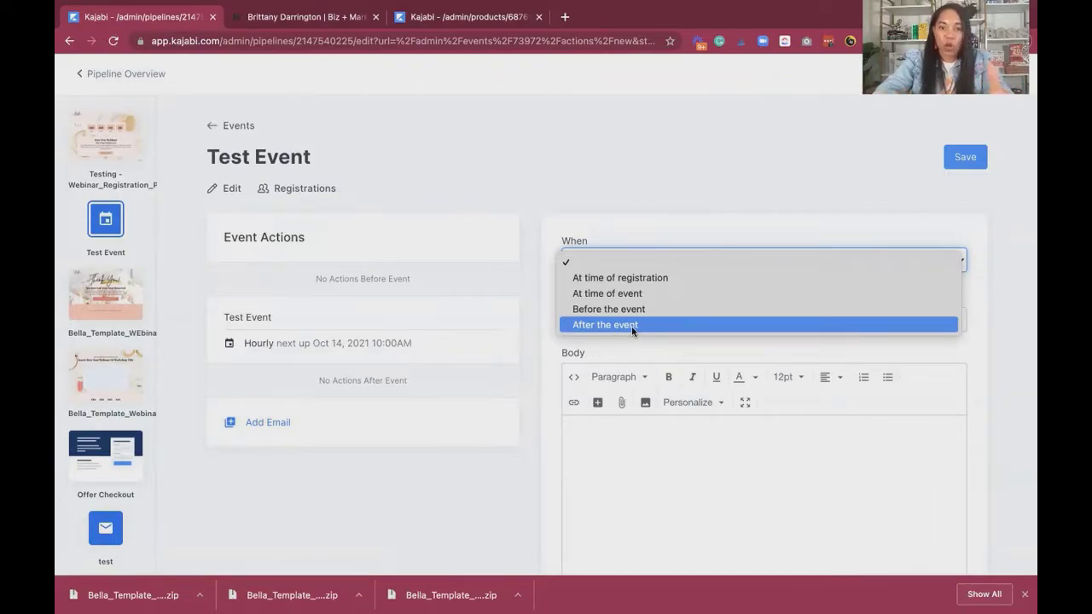
left_click(661, 199)
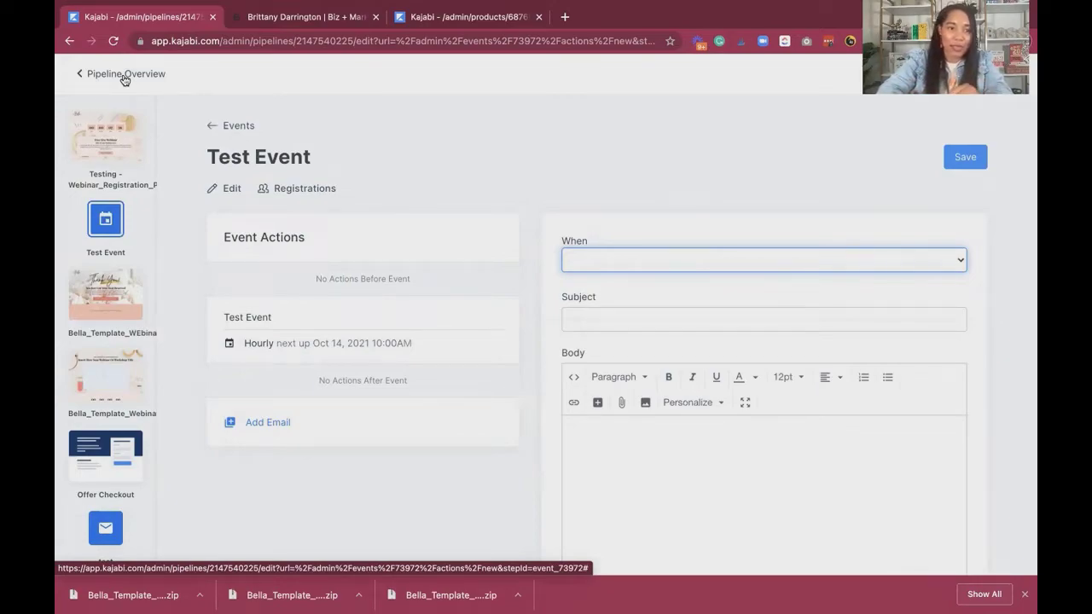
Return to the pipeline overview and review the page flow, the registration page's automation and the options for the webinar thank-you page.
left_click(124, 75)
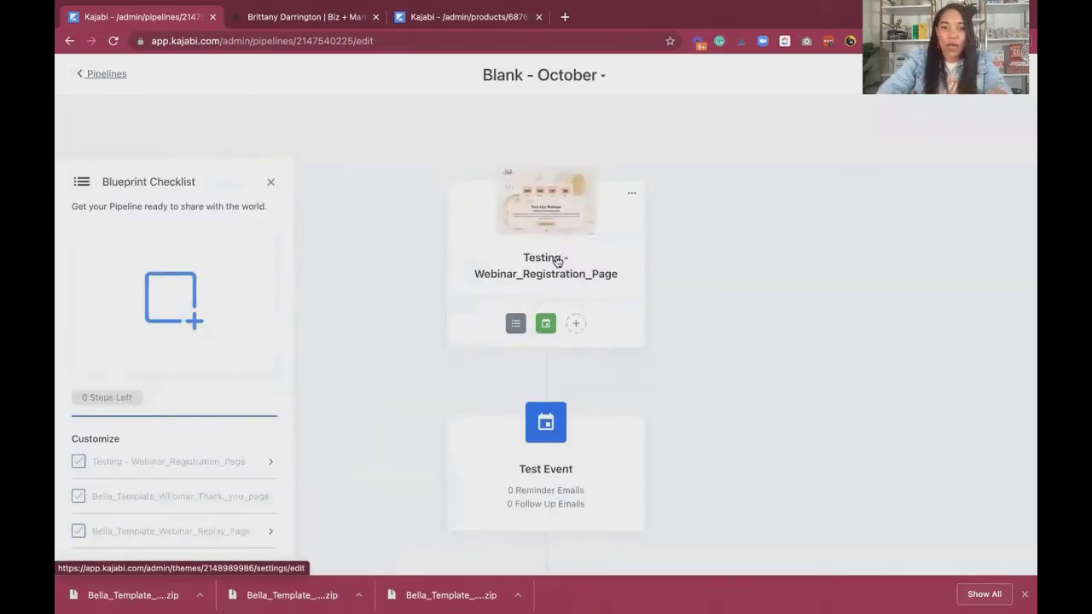
scroll(559, 315, "down", 10)
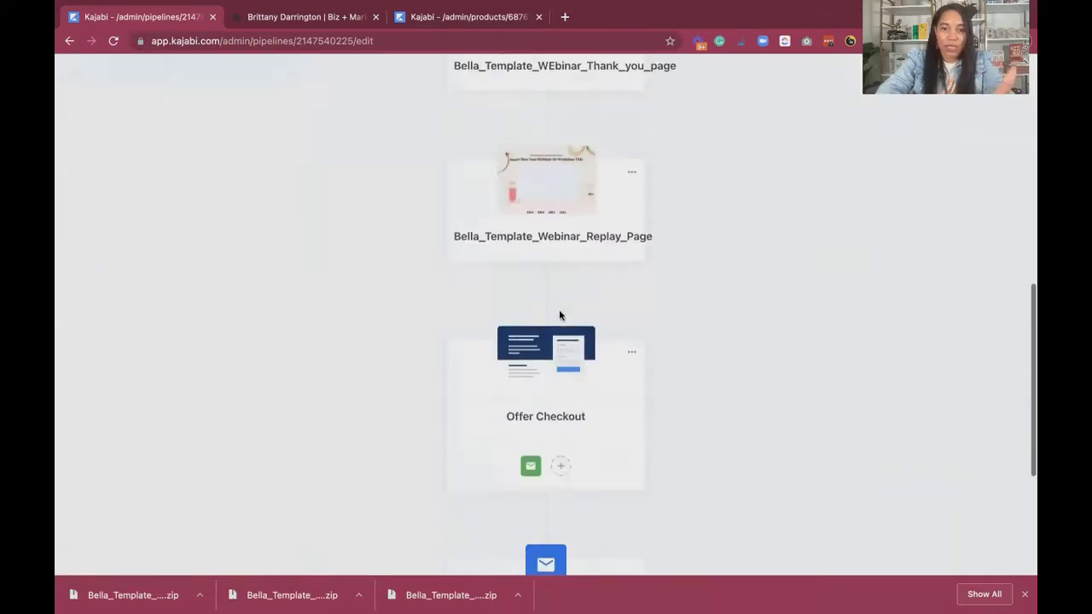
scroll(560, 315, "up", 10)
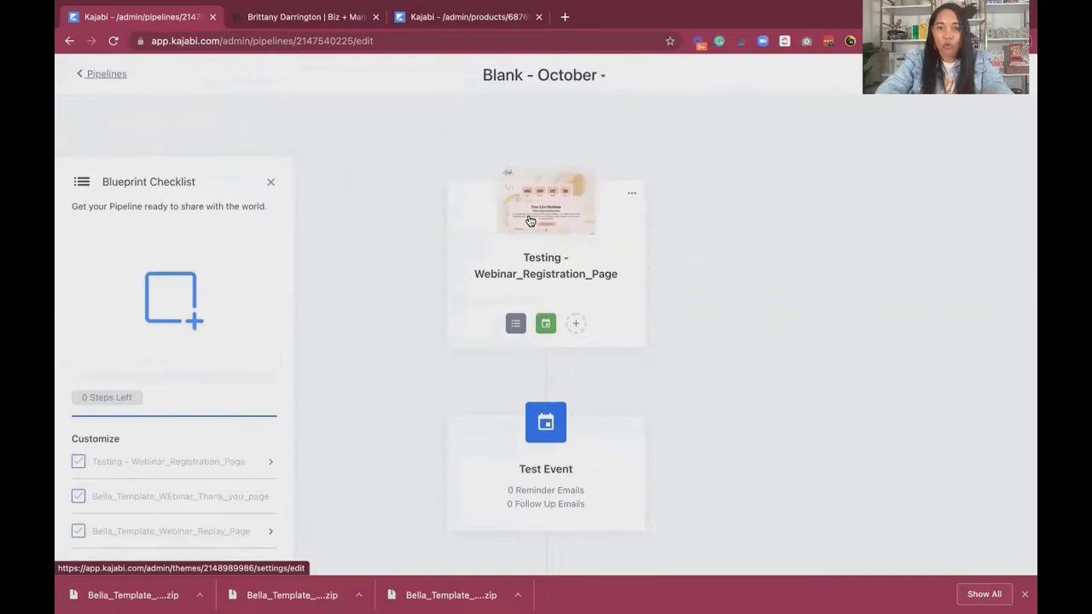
scroll(543, 316, "down", 10)
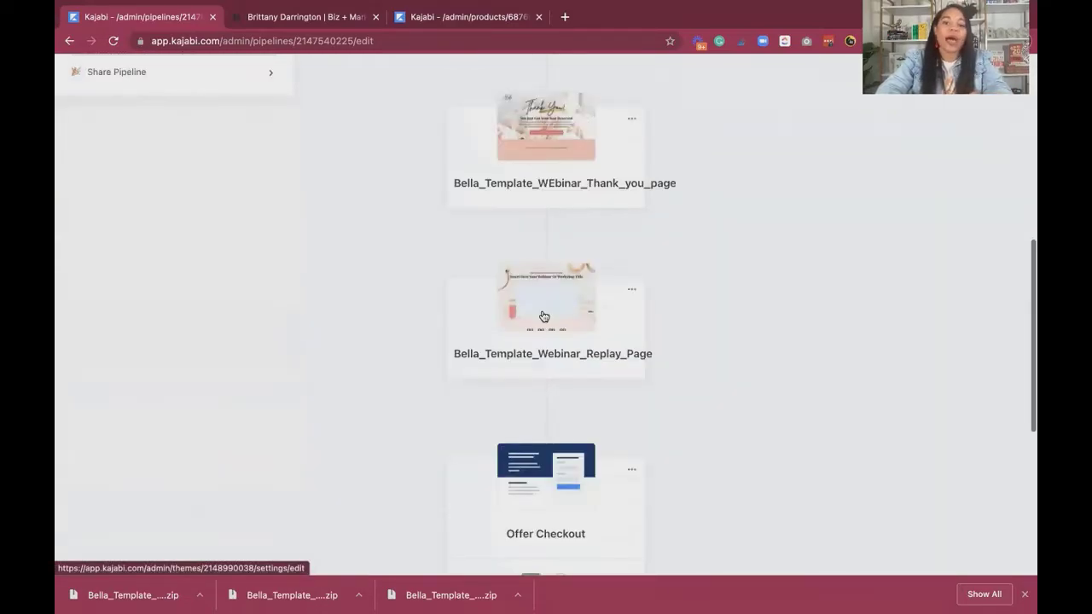
scroll(543, 316, "down", 5)
scroll(563, 185, "up", 6)
scroll(563, 188, "up", 5)
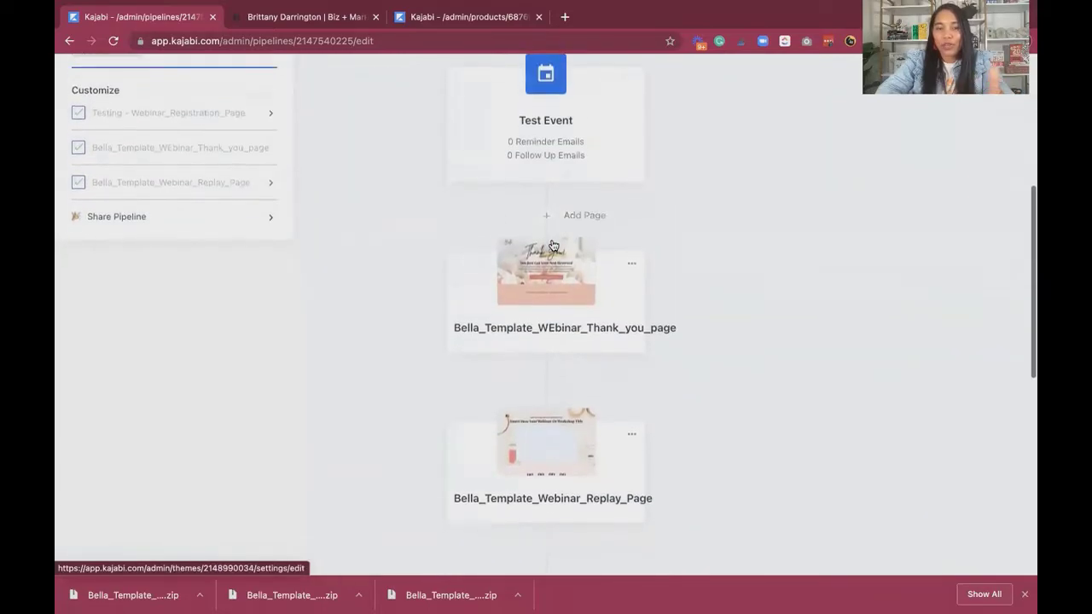
scroll(552, 245, "up", 3)
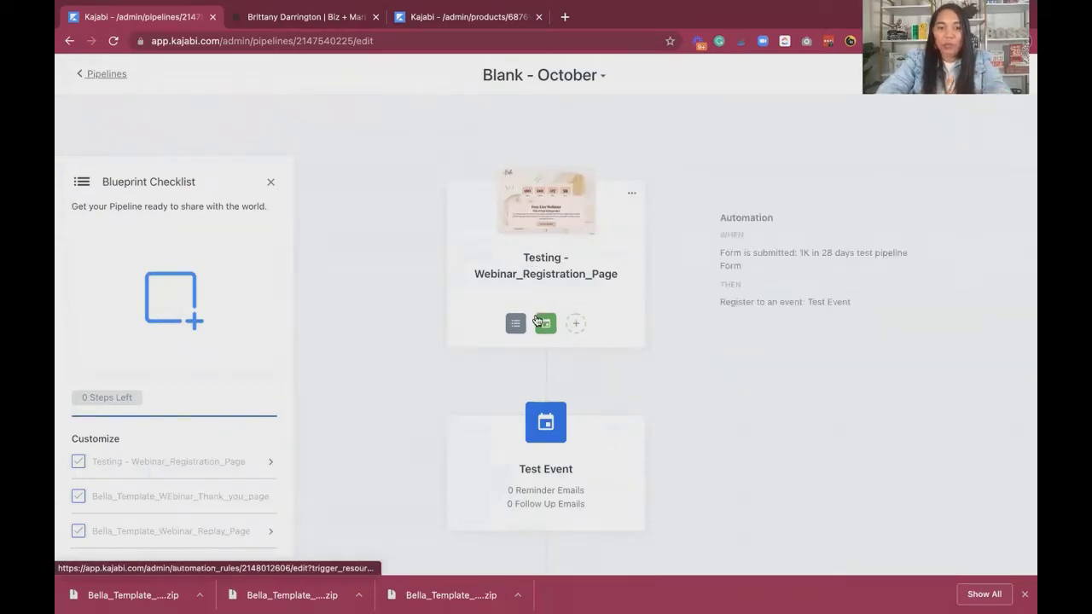
mouse_move(521, 329)
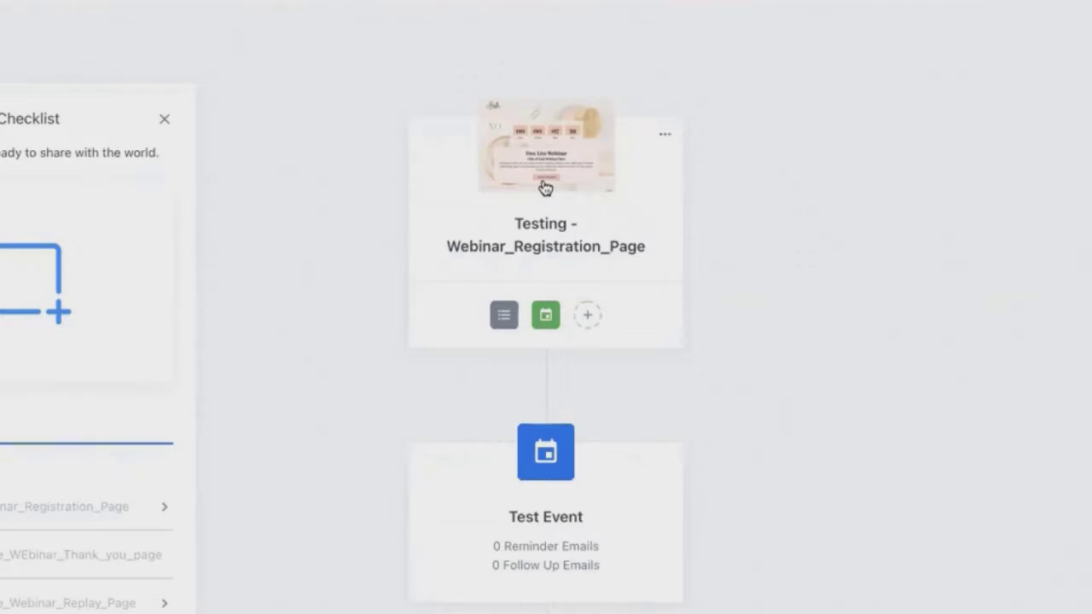
scroll(544, 188, "down", 3)
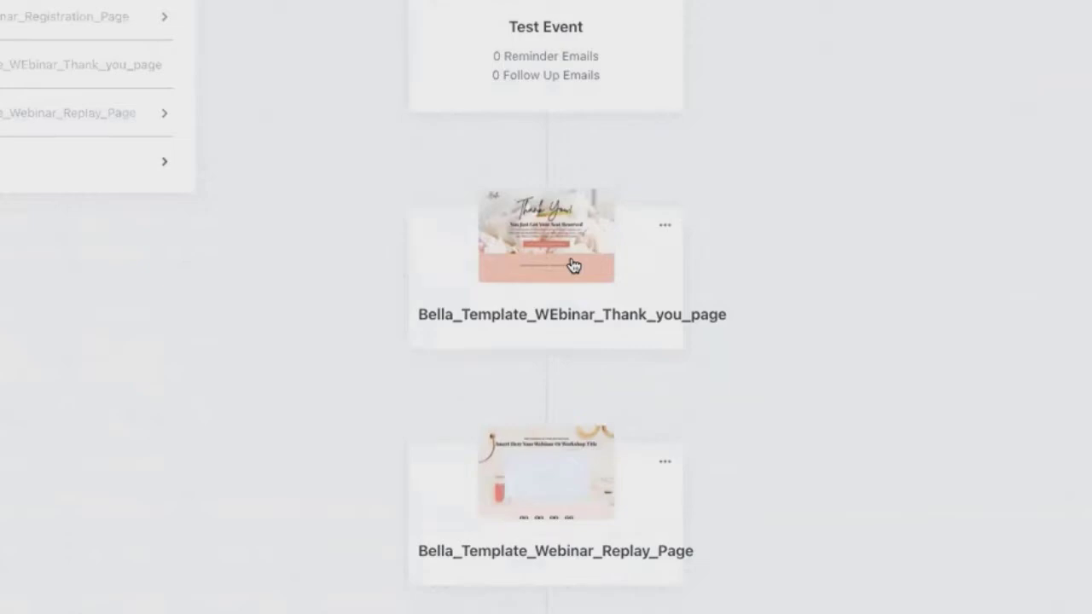
left_click(664, 226)
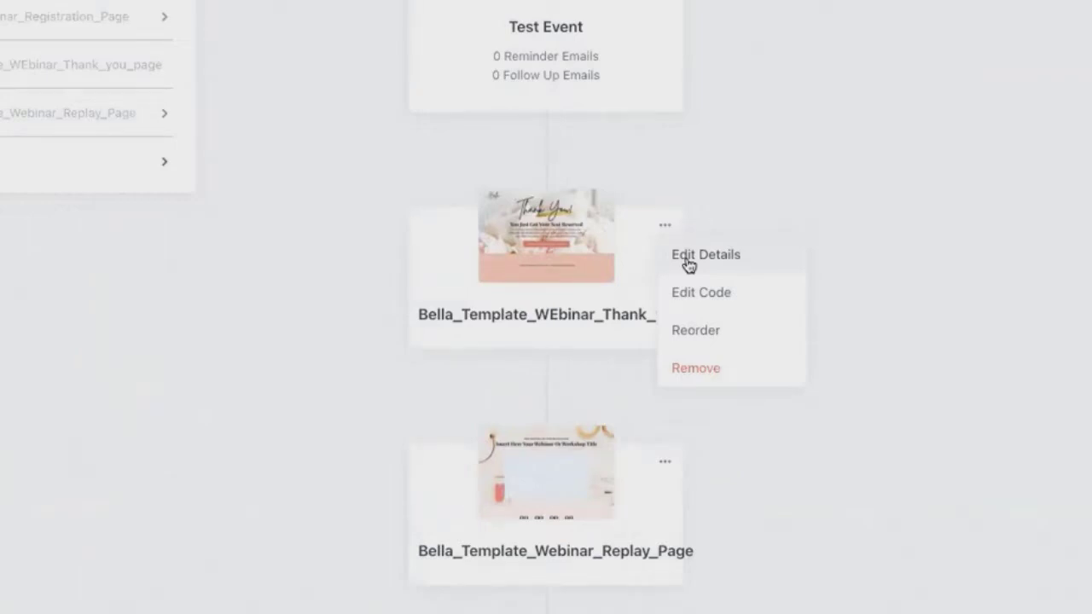
left_click(811, 131)
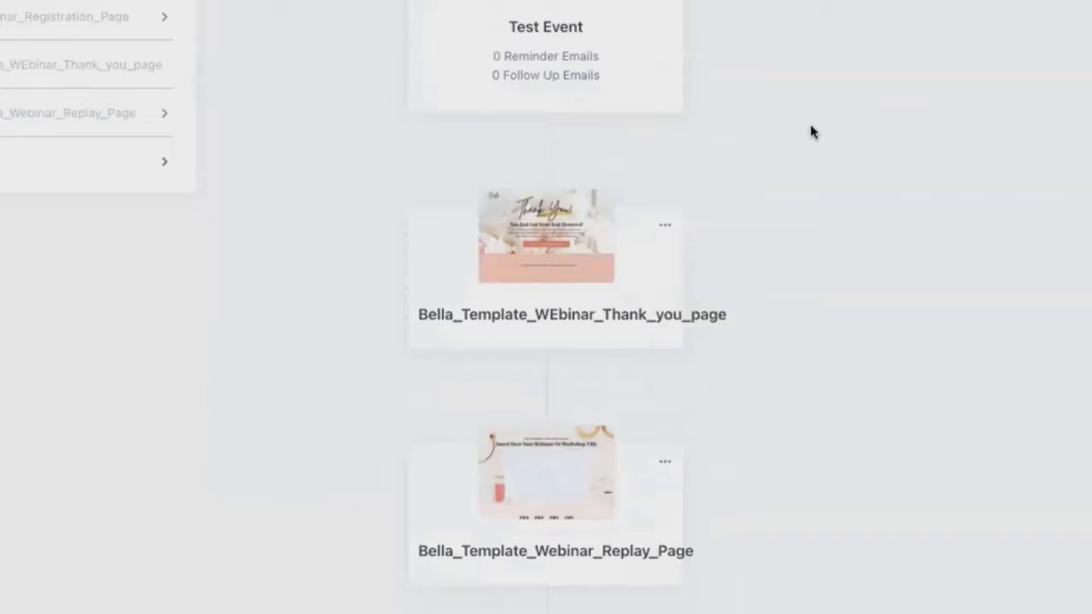
On the webinar replay page, set the "Enroll Now To Get $$$ Off" button's action to "Go to the next Pipeline Step" and save.
scroll(811, 129, "down", 3)
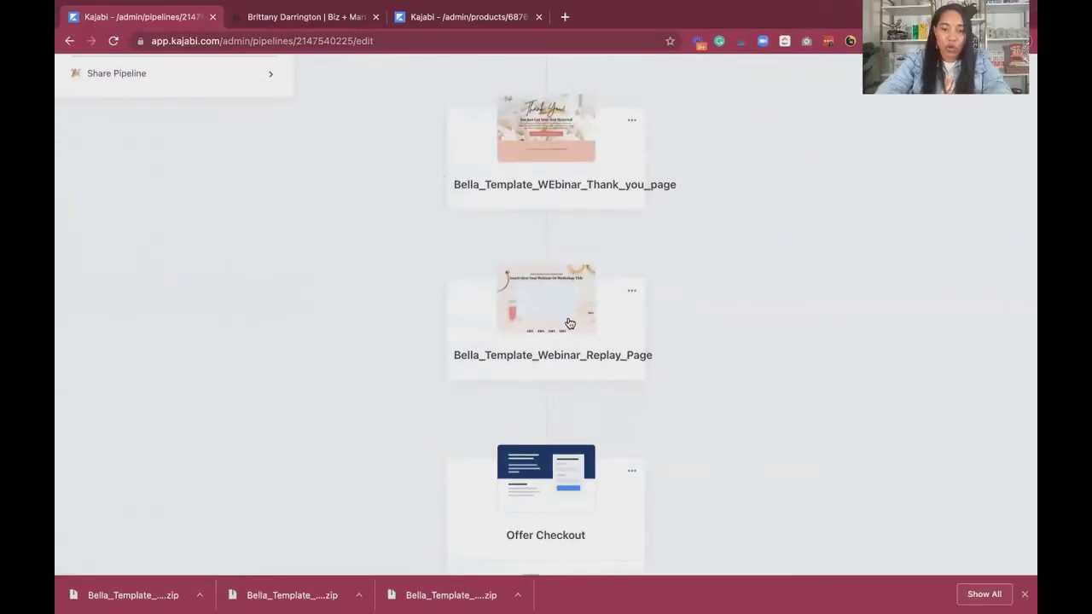
left_click(572, 295)
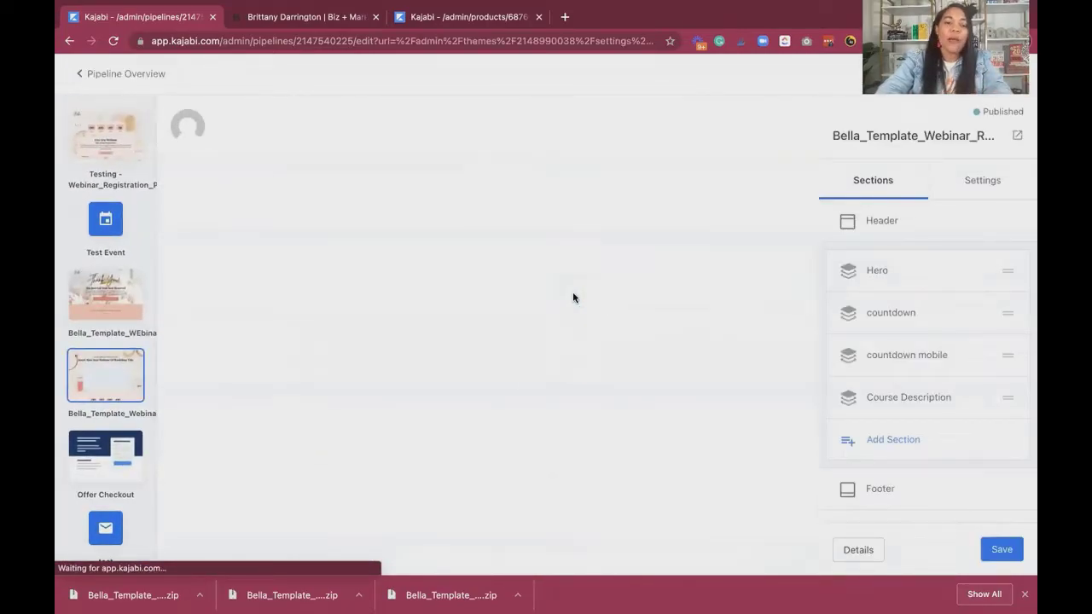
scroll(572, 296, "down", 10)
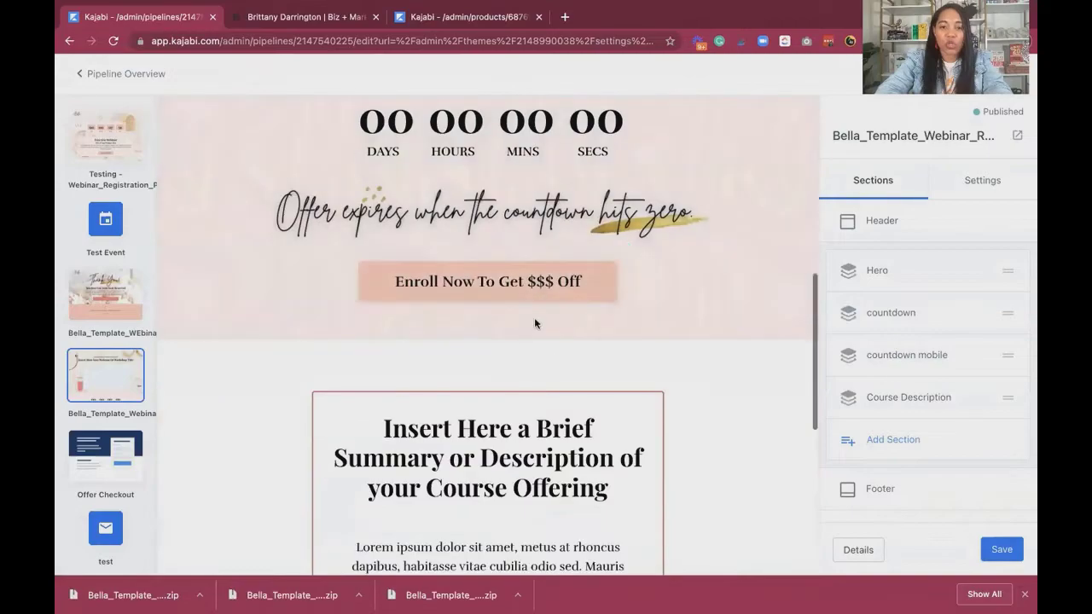
scroll(532, 303, "down", 5)
scroll(531, 294, "up", 5)
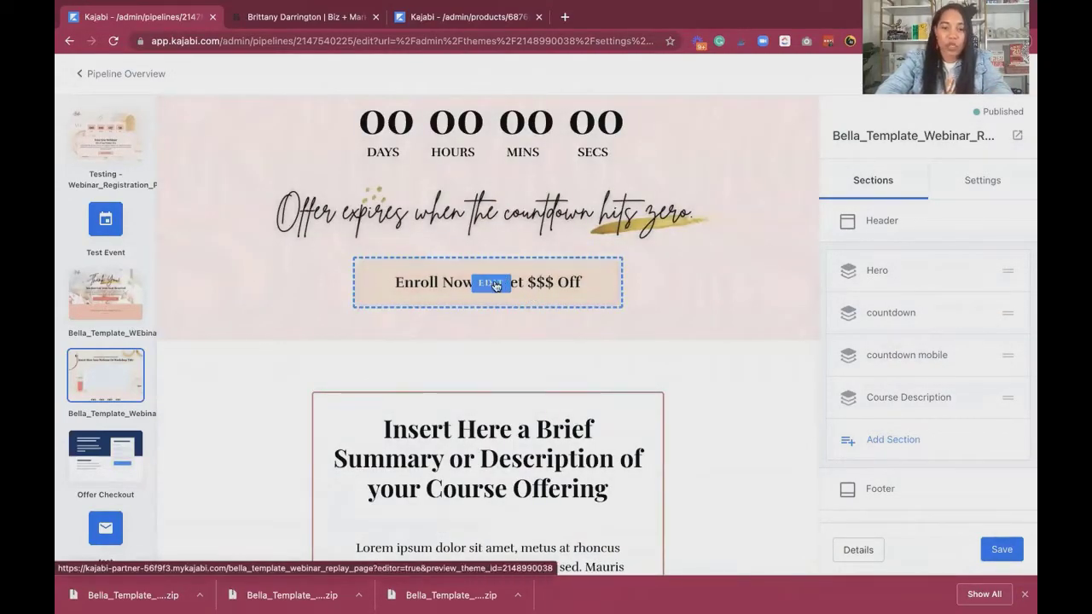
left_click(493, 284)
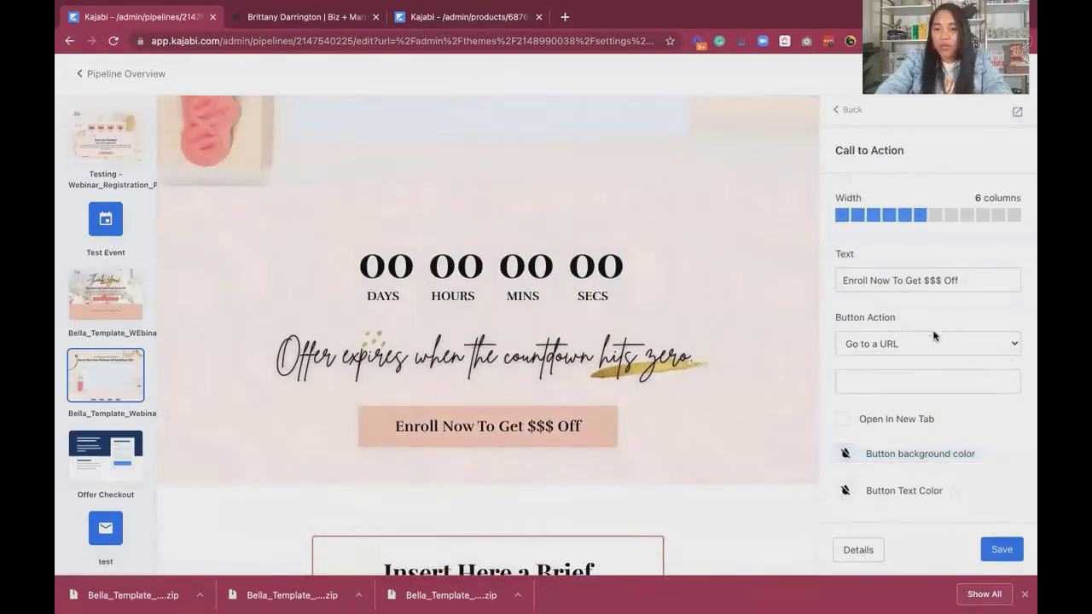
left_click(933, 337)
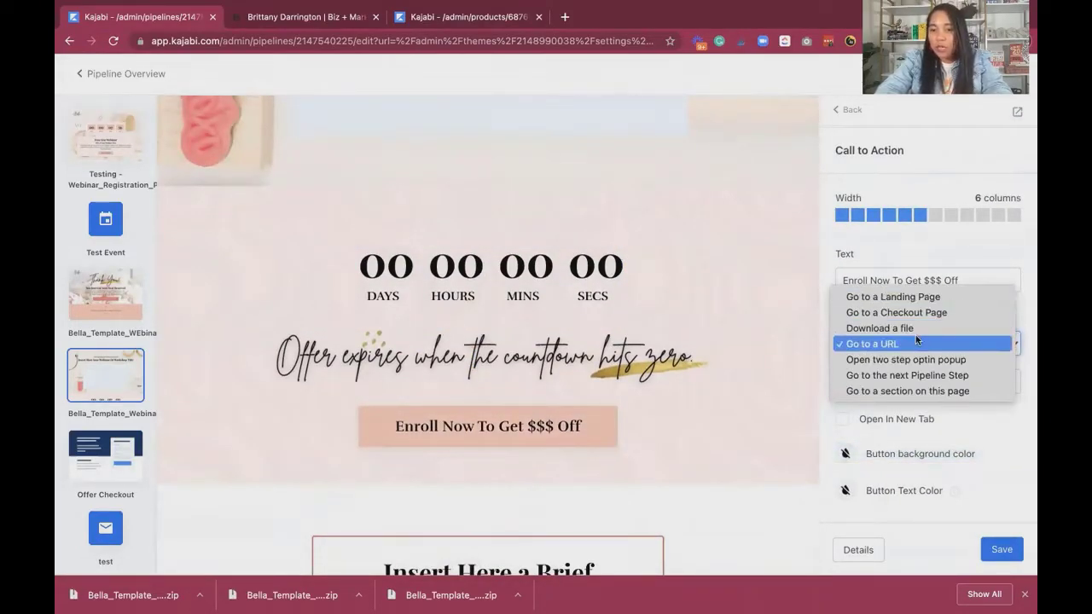
left_click(923, 376)
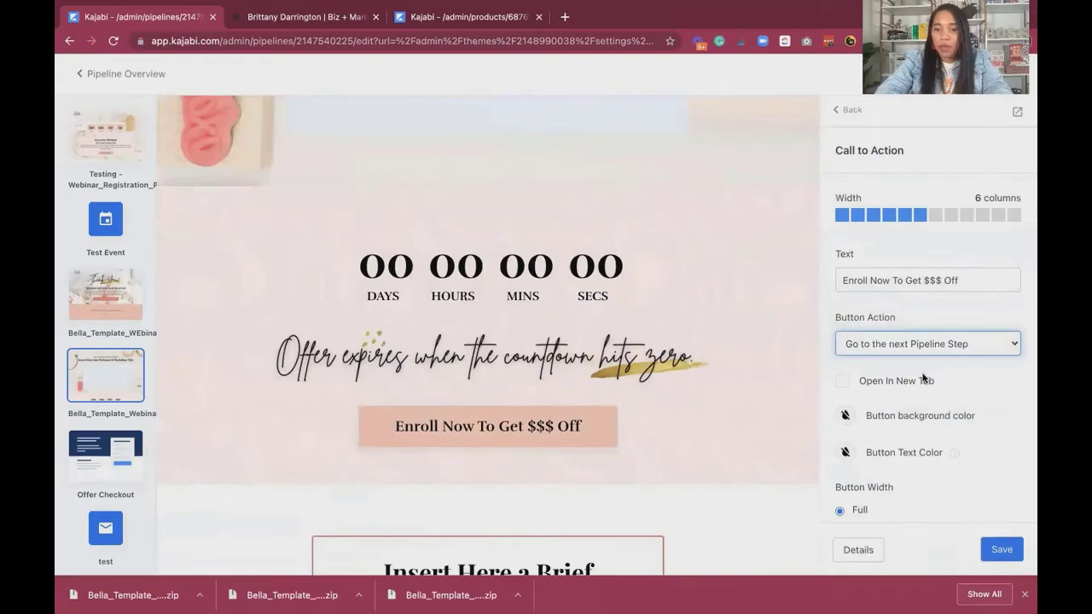
left_click(1003, 550)
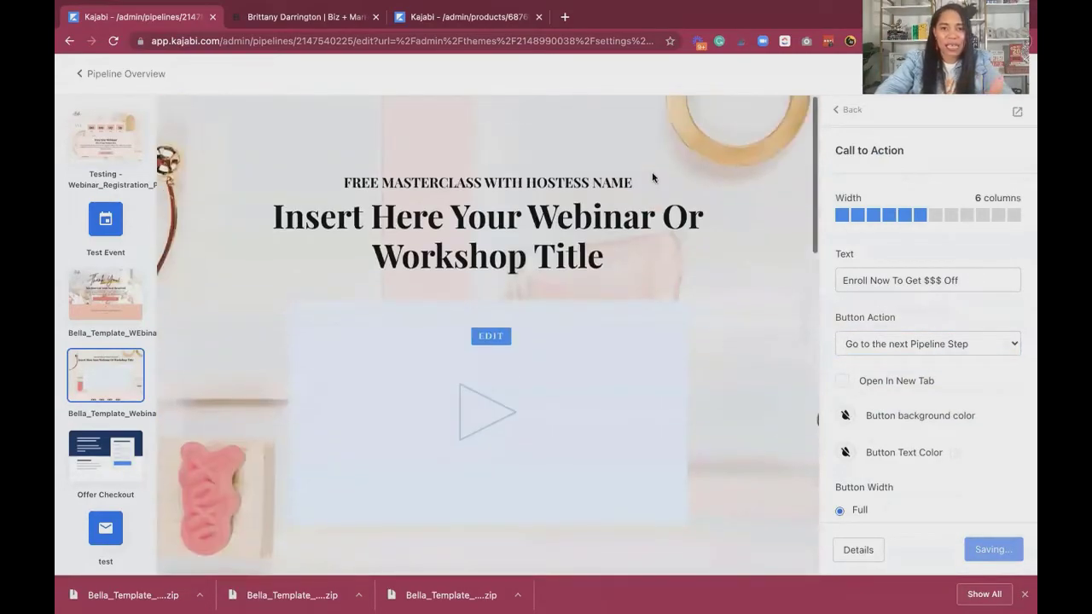
scroll(652, 171, "down", 5)
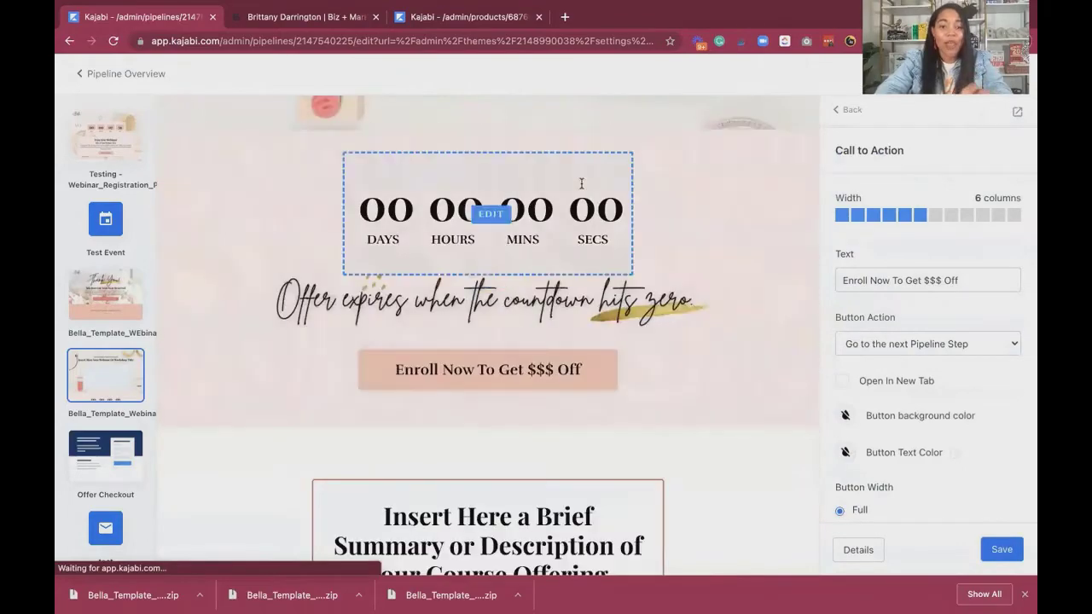
scroll(419, 346, "up", 2)
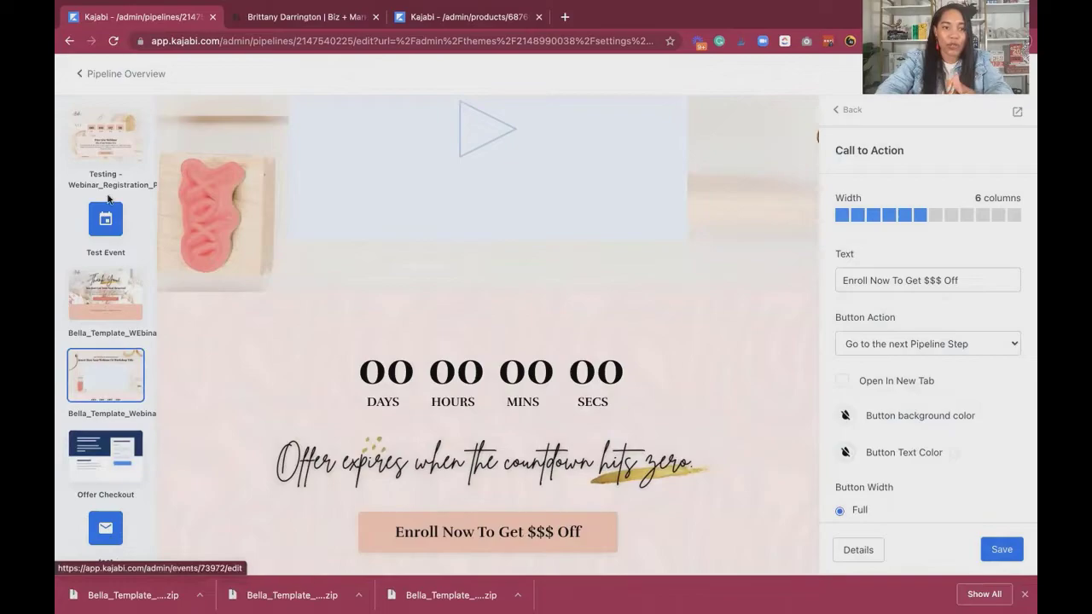
Return to the pipeline overview, review its steps through to the end and check the pipeline stats.
left_click(136, 75)
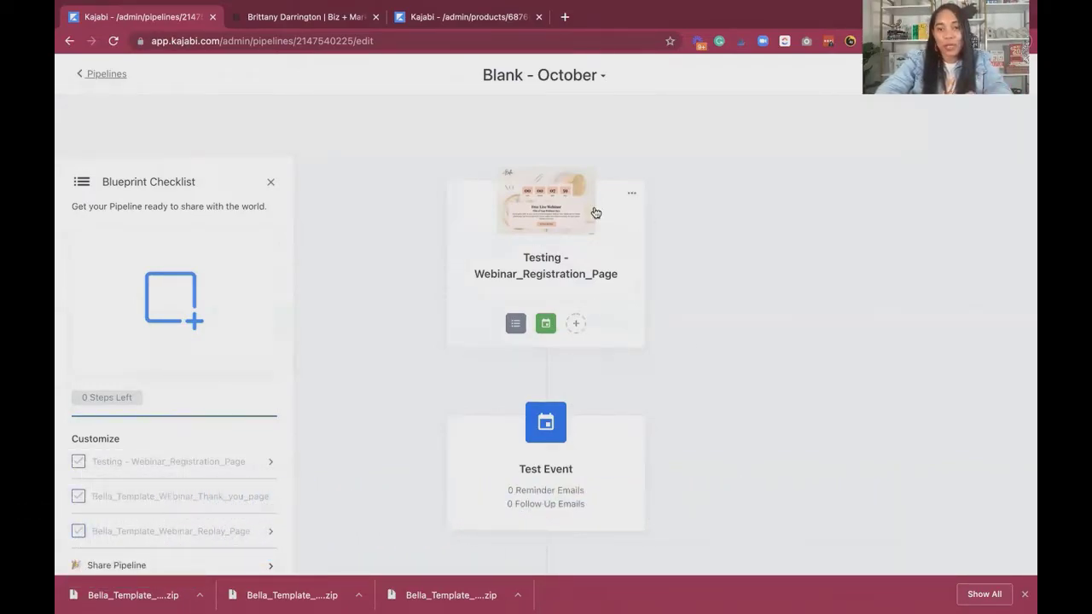
scroll(597, 322, "down", 7)
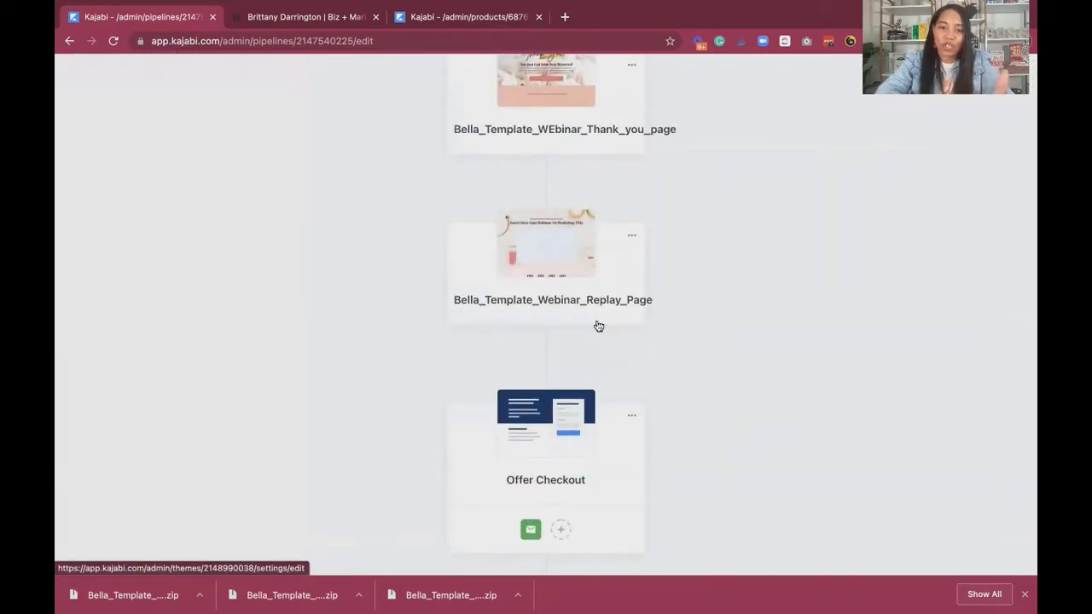
scroll(599, 326, "down", 3)
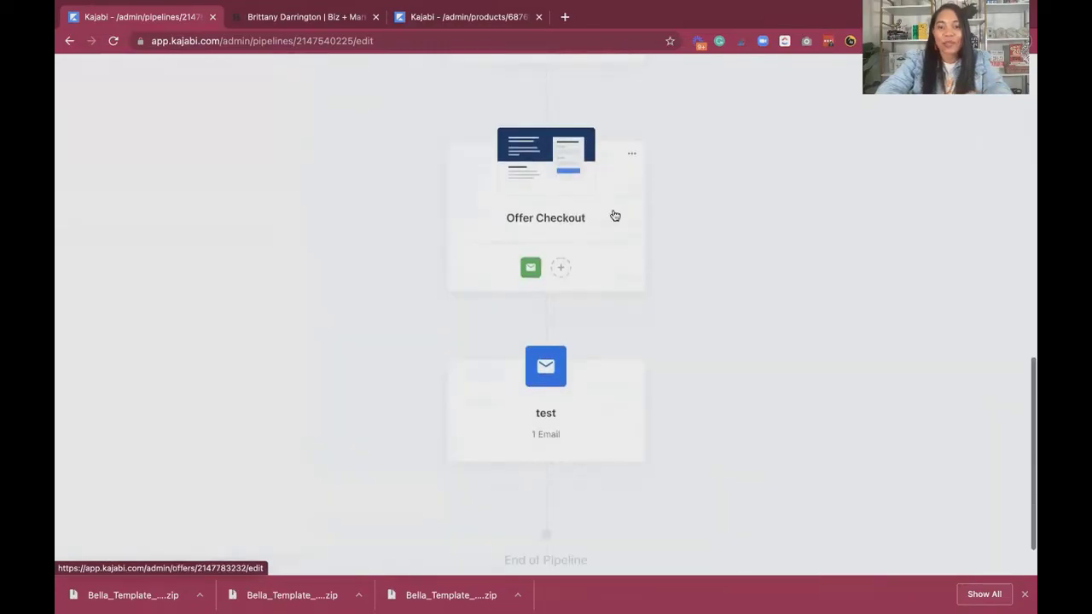
scroll(665, 213, "up", 10)
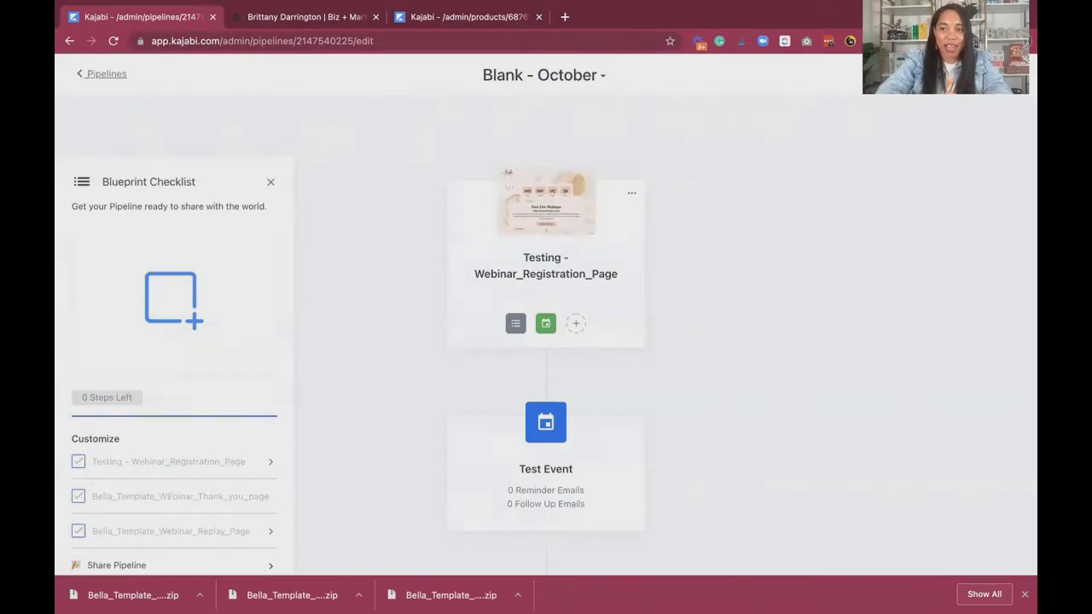
left_click(522, 223)
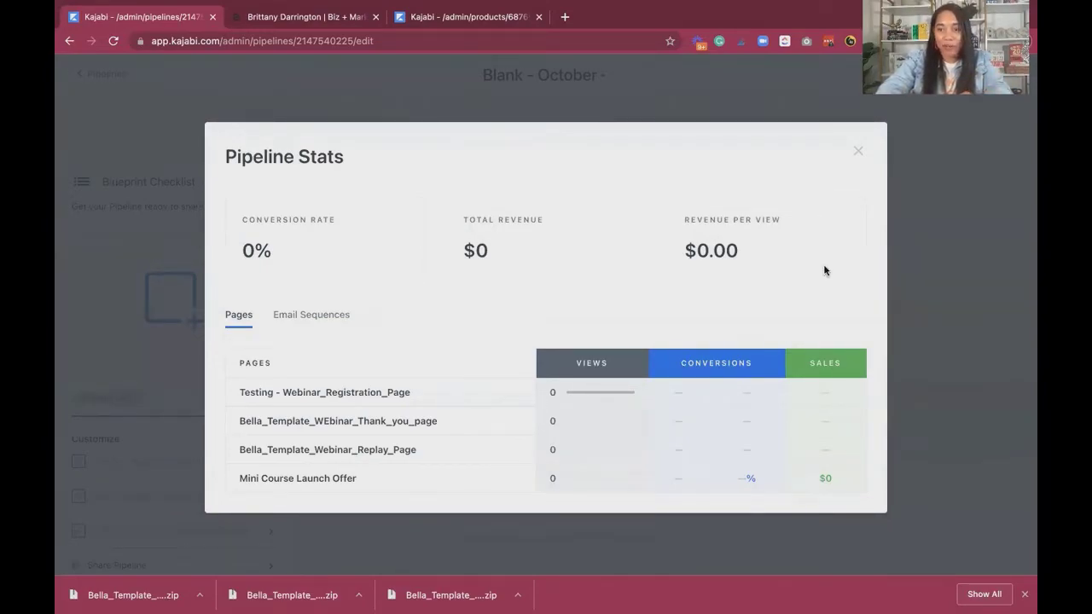
left_click(858, 152)
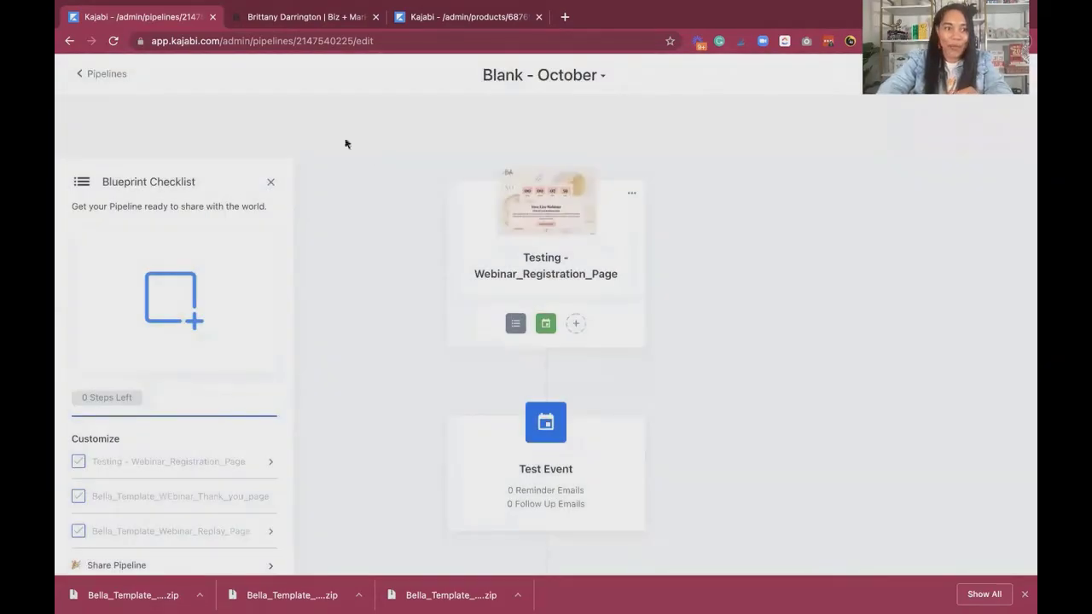
Leave the pipeline, find the Blank - October pages among the website's pipeline pages and open the options for Bella_Template_Webinar_Replay_Page.
left_click(106, 74)
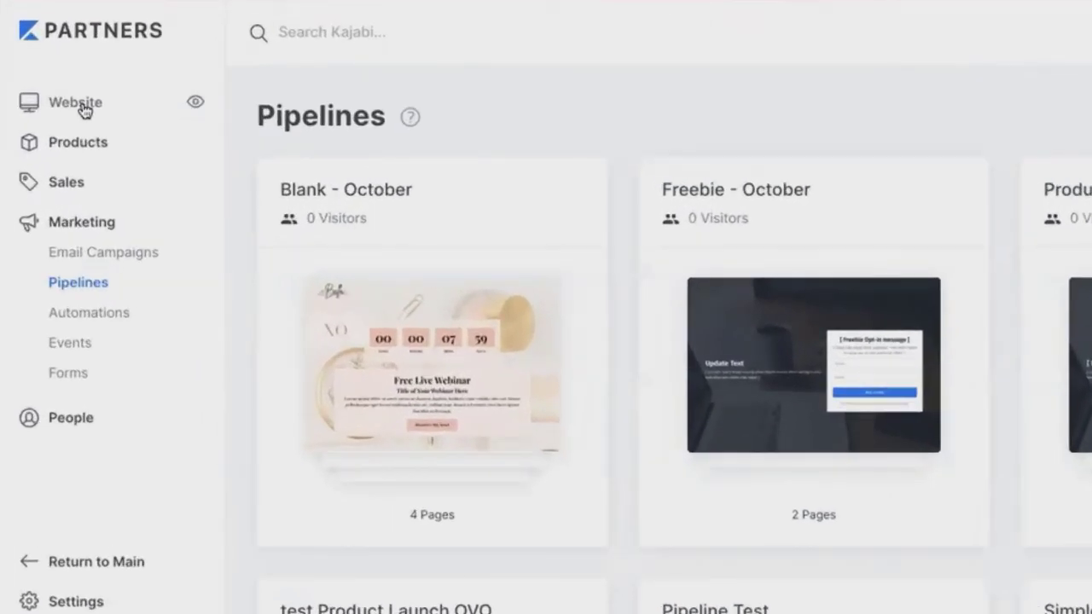
left_click(84, 106)
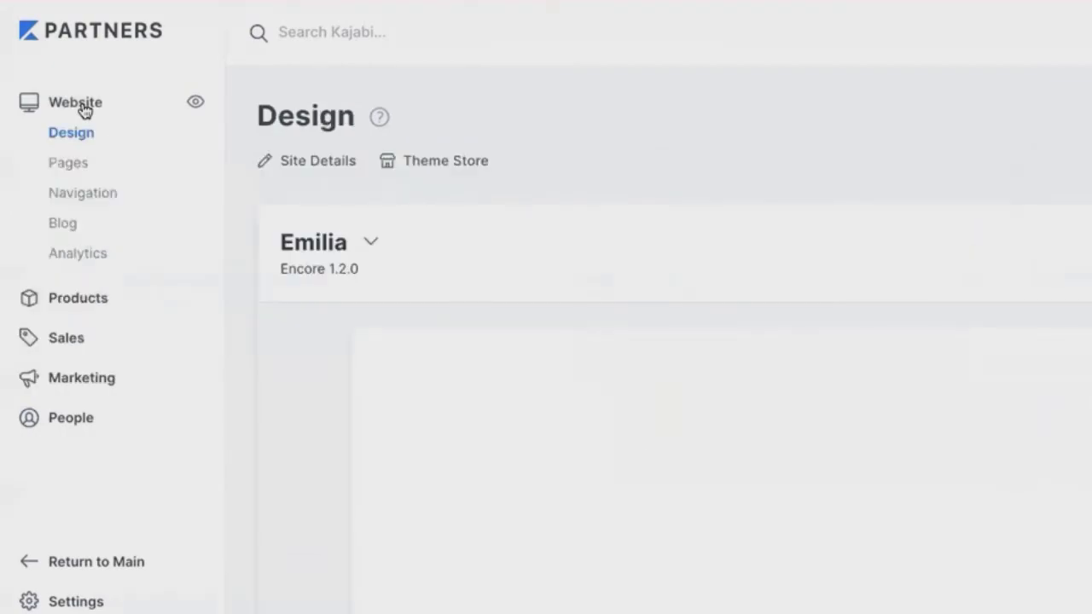
left_click(68, 162)
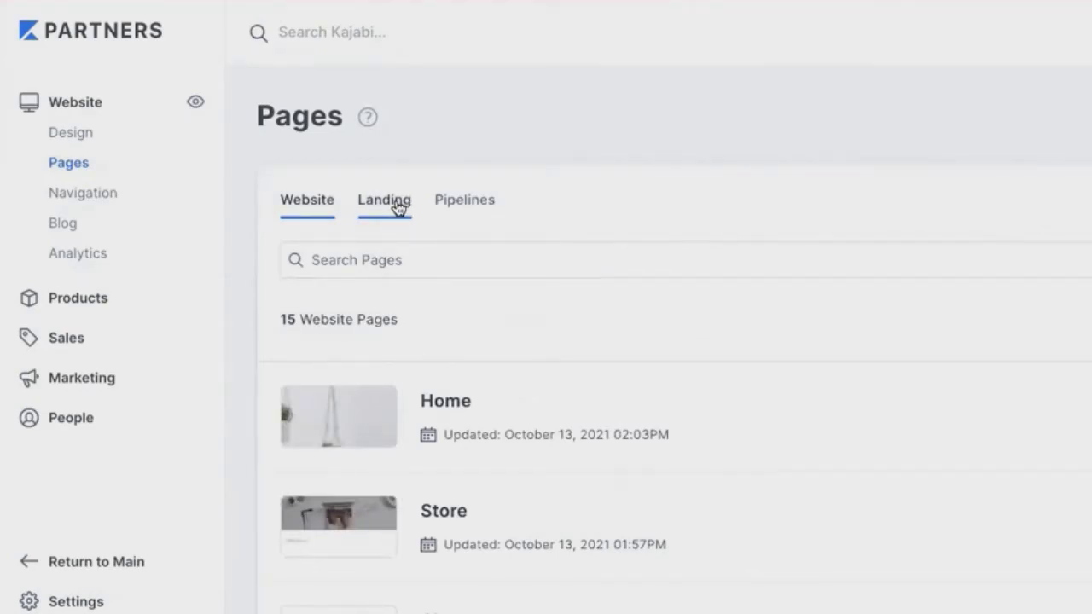
left_click(397, 208)
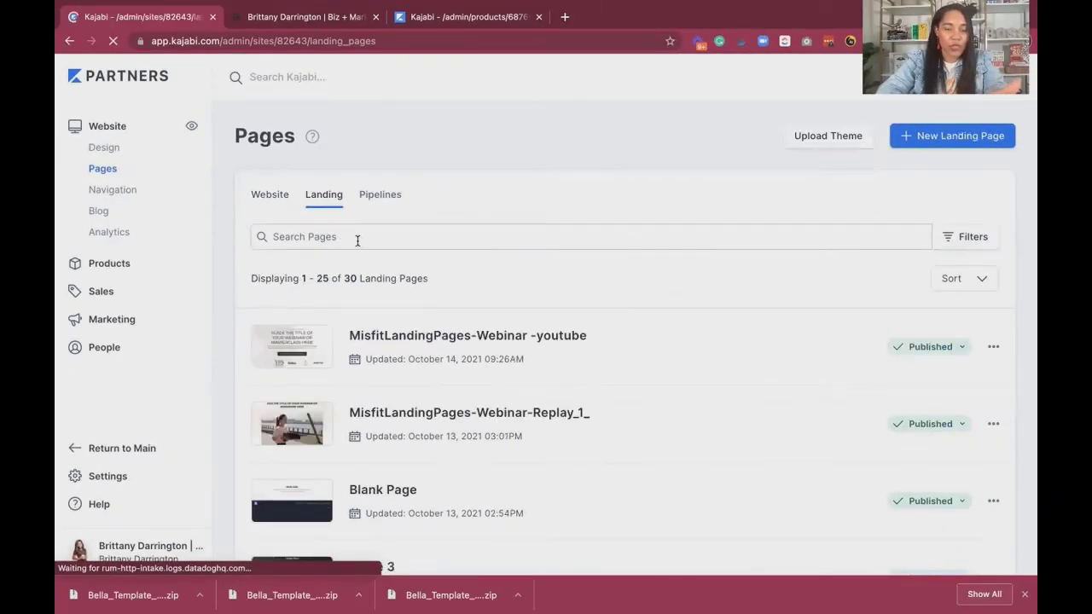
left_click(385, 197)
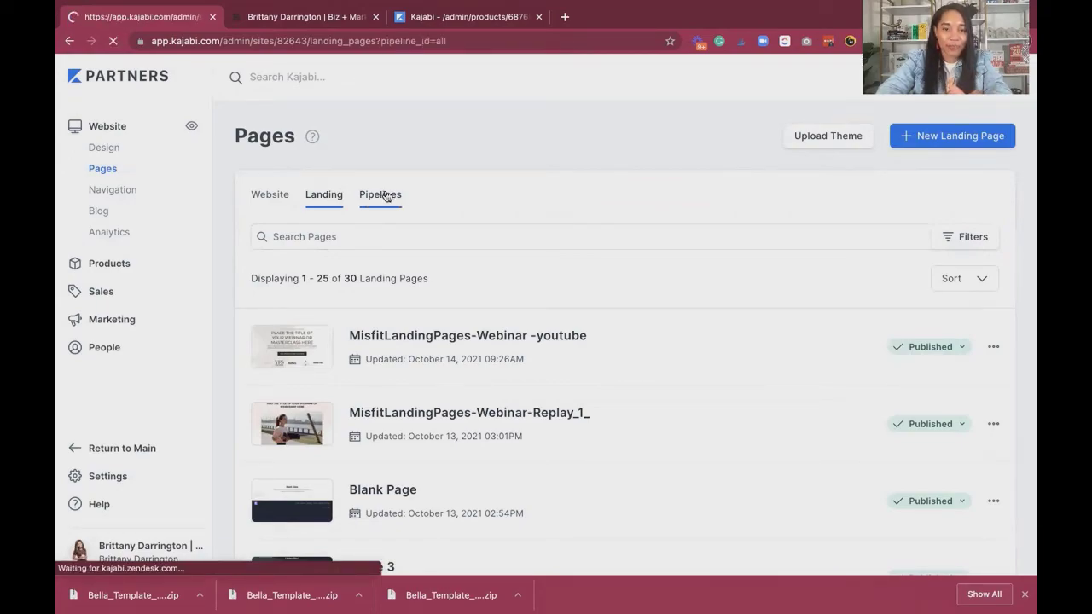
left_click(408, 332)
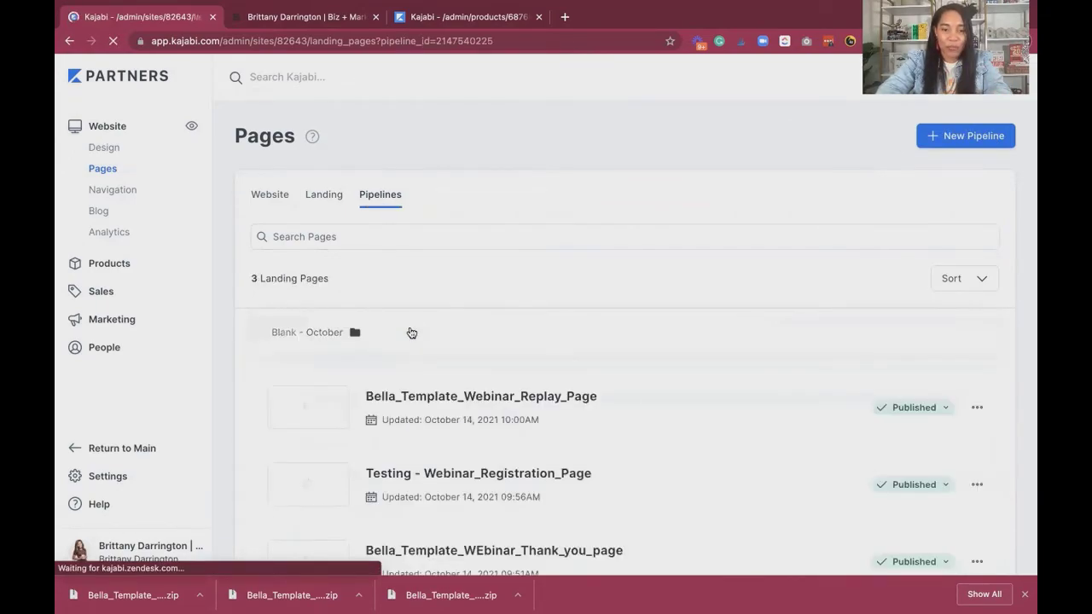
left_click(977, 406)
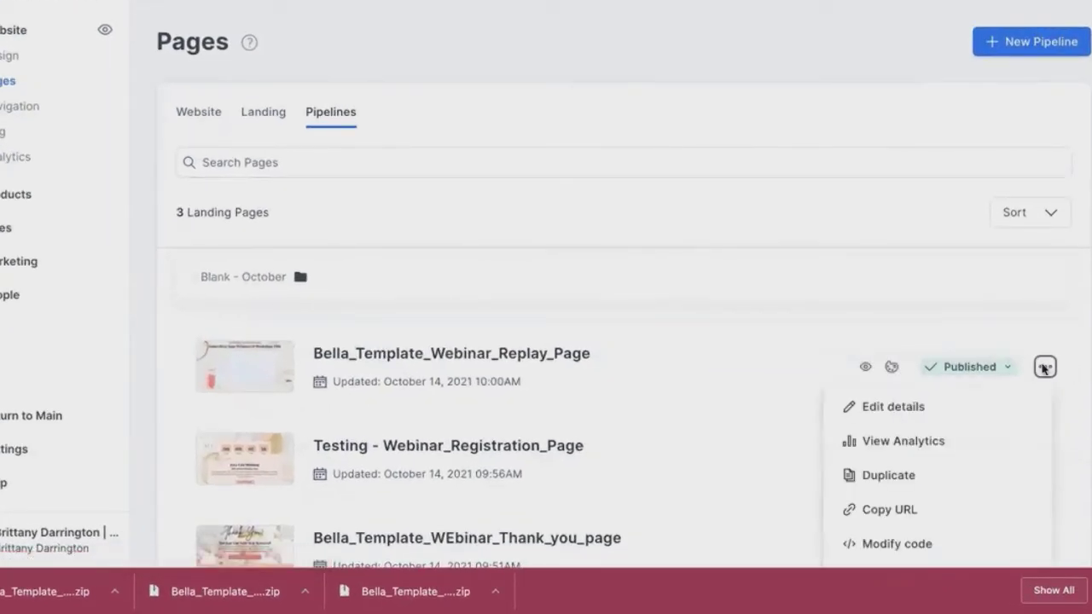